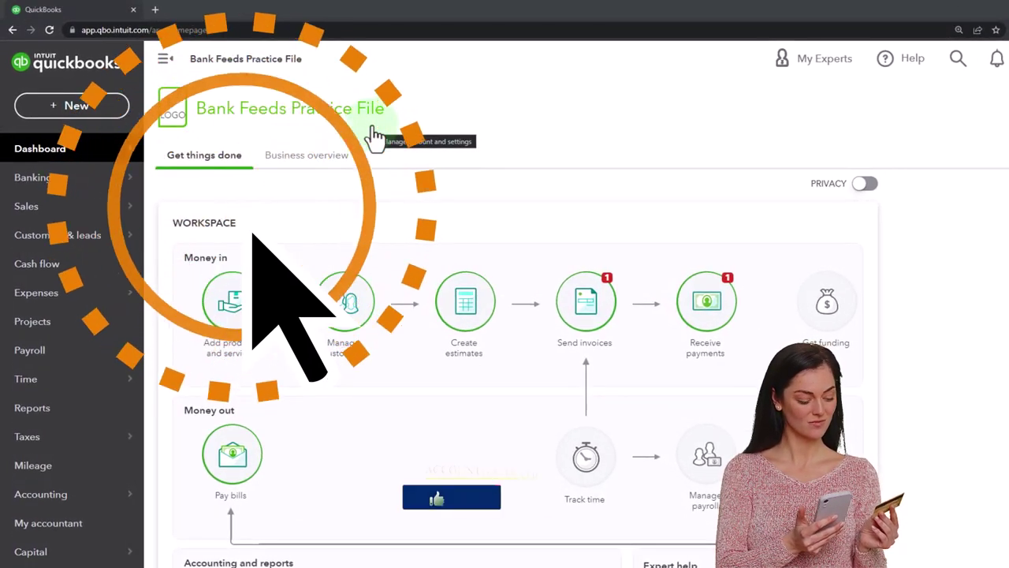
Look over the incognito Sample Company window's settings, then switch back to the company file.
left_click_drag(1008, 138, 466, 145)
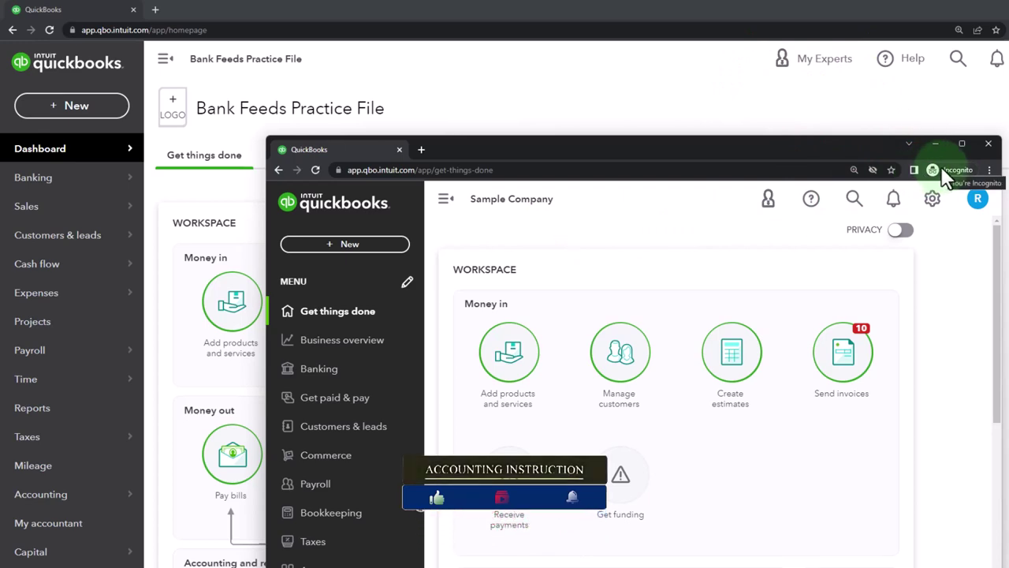
left_click(988, 170)
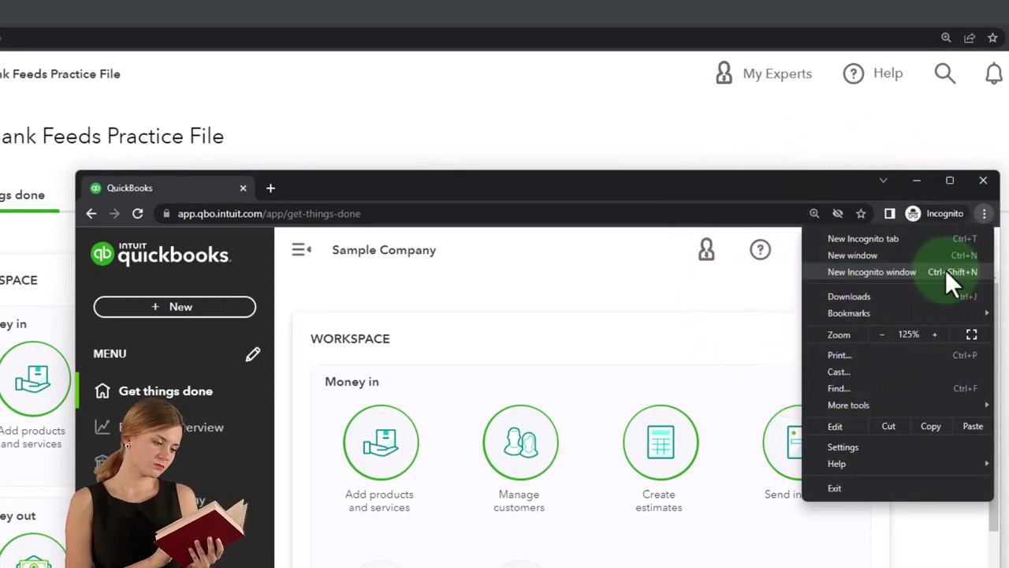
left_click(416, 291)
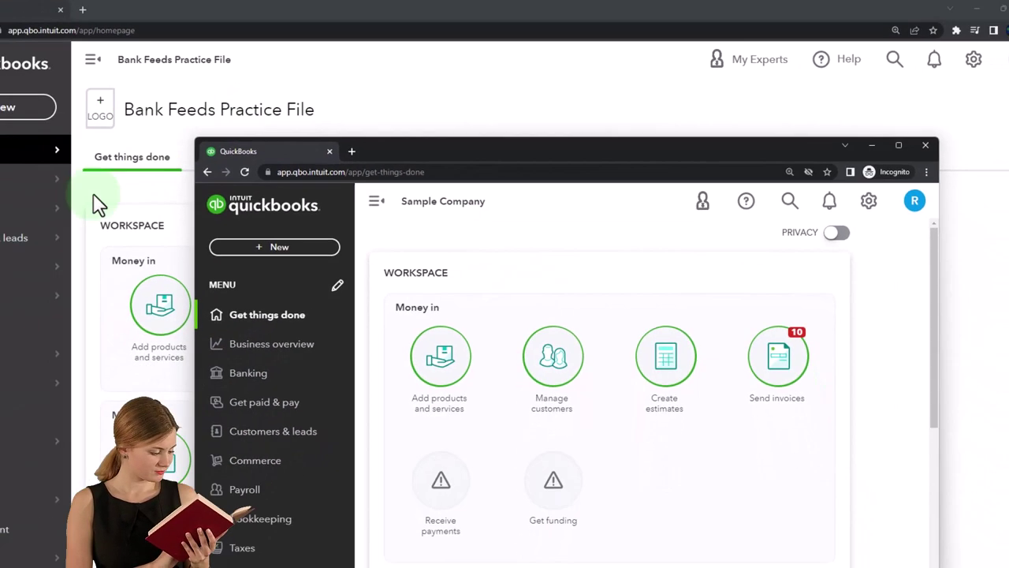
mouse_move(12, 240)
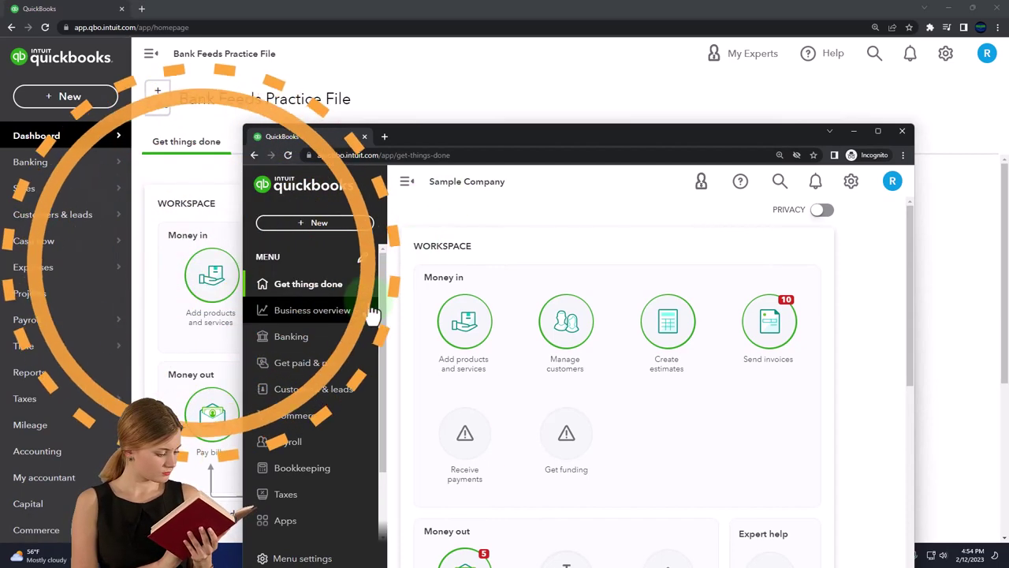
left_click(851, 183)
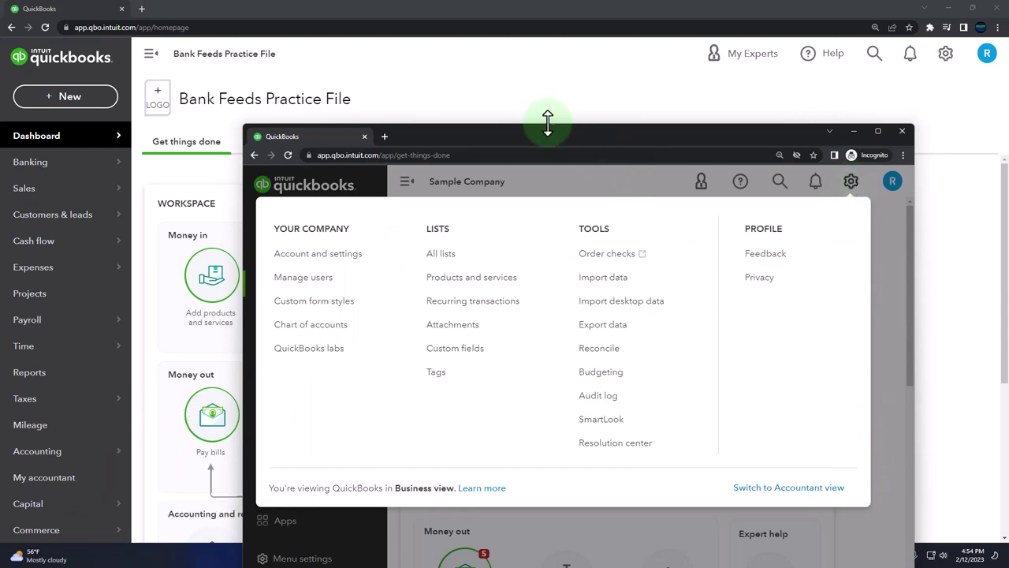
key("alt+Tab")
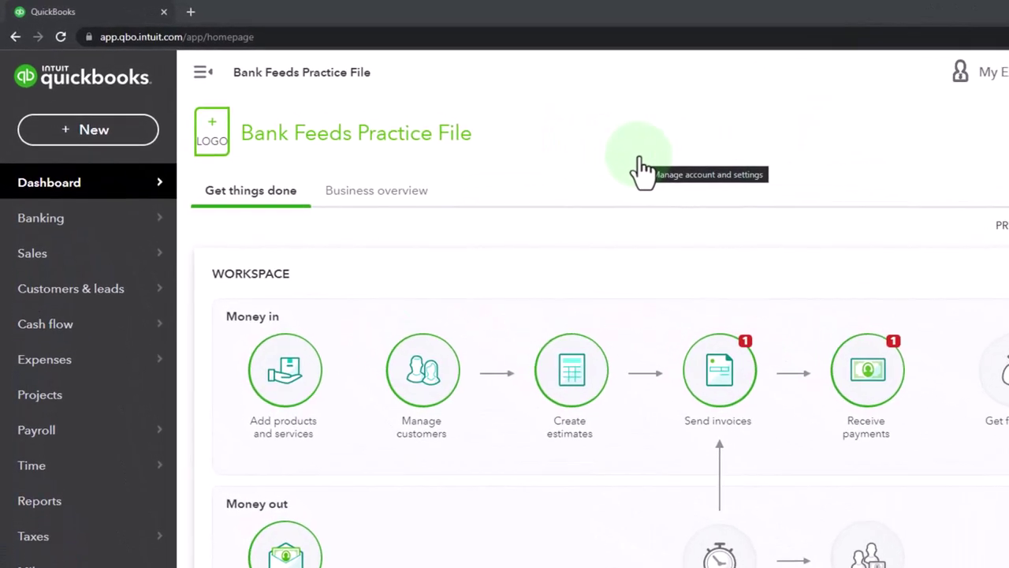
Duplicate the QuickBooks tab twice, giving three copies of the company file.
right_click(83, 10)
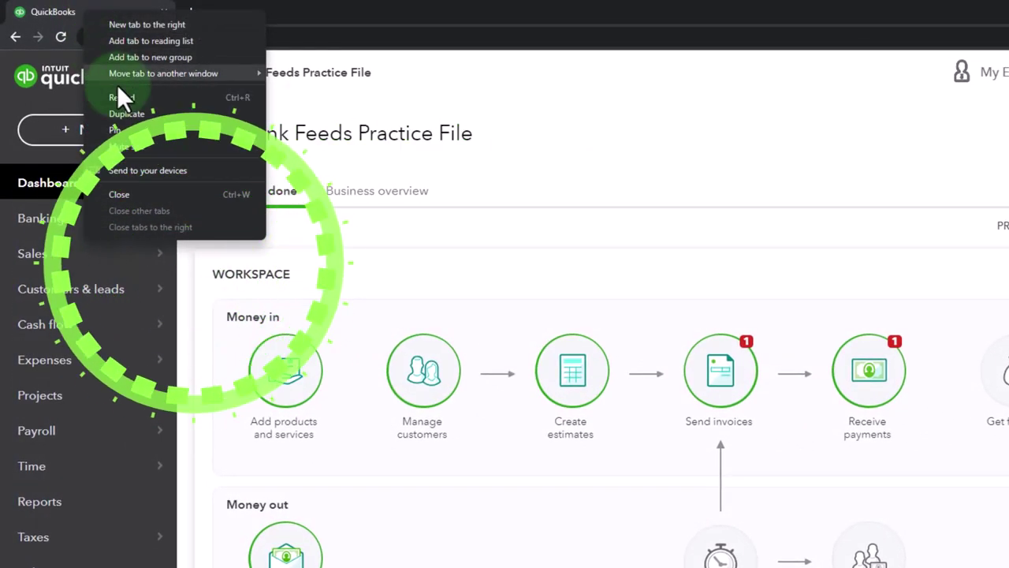
left_click(127, 115)
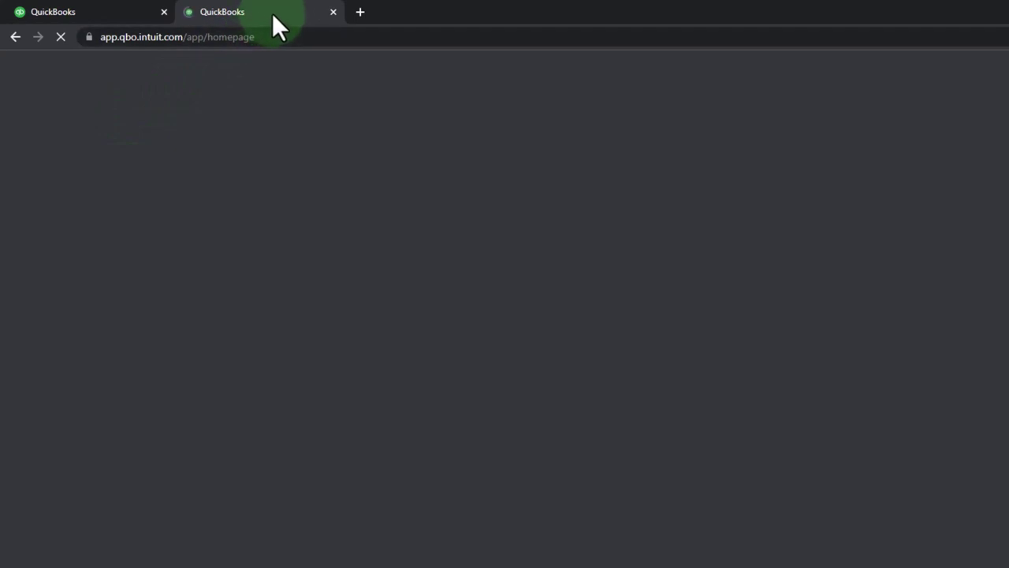
right_click(272, 13)
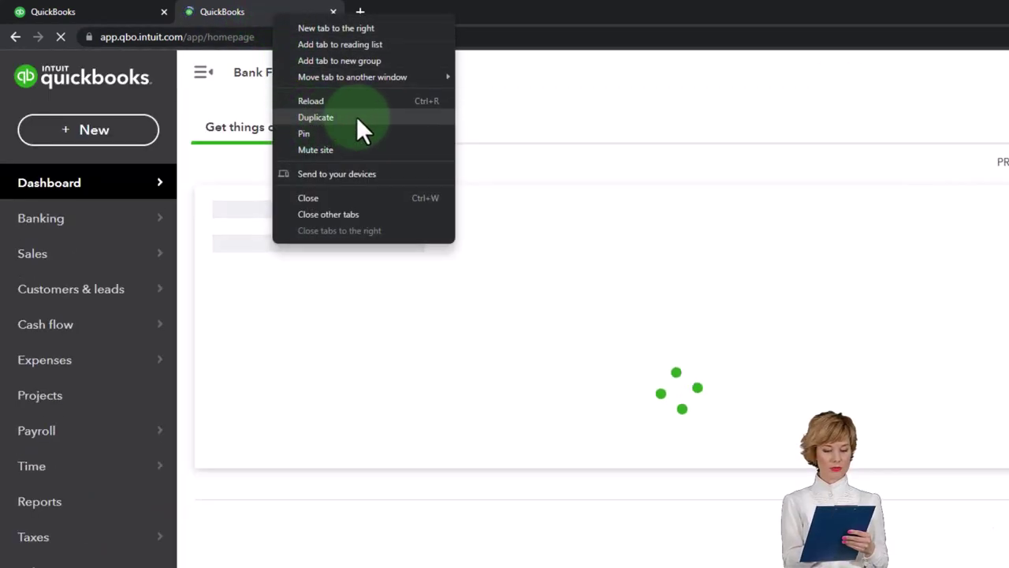
left_click(357, 116)
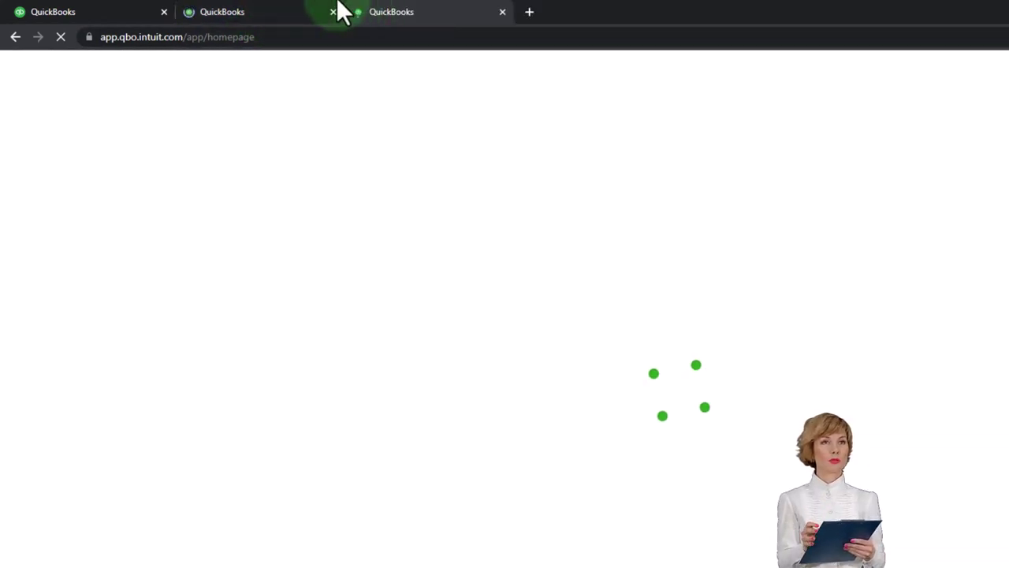
Show the Balance Sheet report in the second QuickBooks tab.
left_click(290, 13)
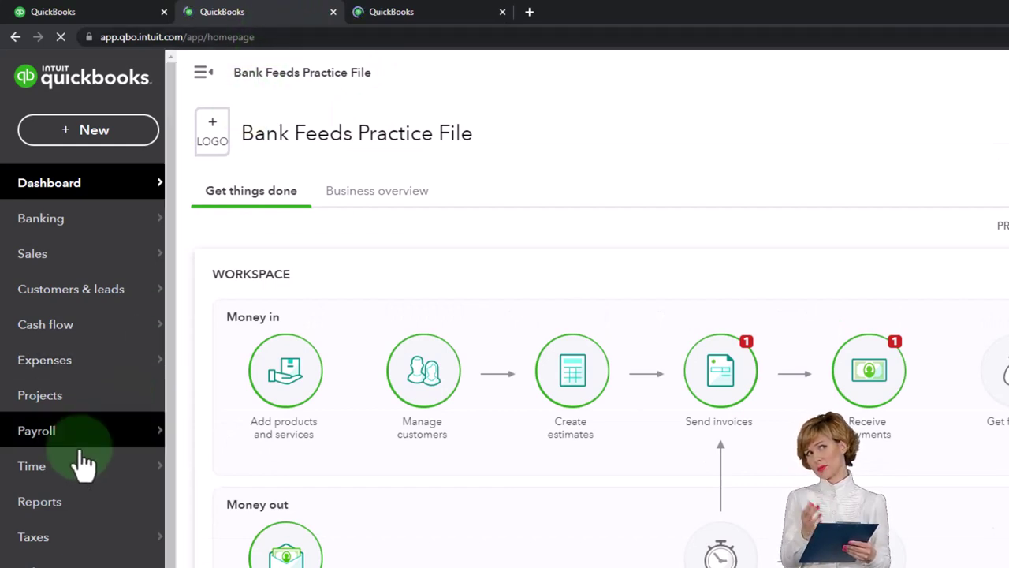
left_click(64, 511)
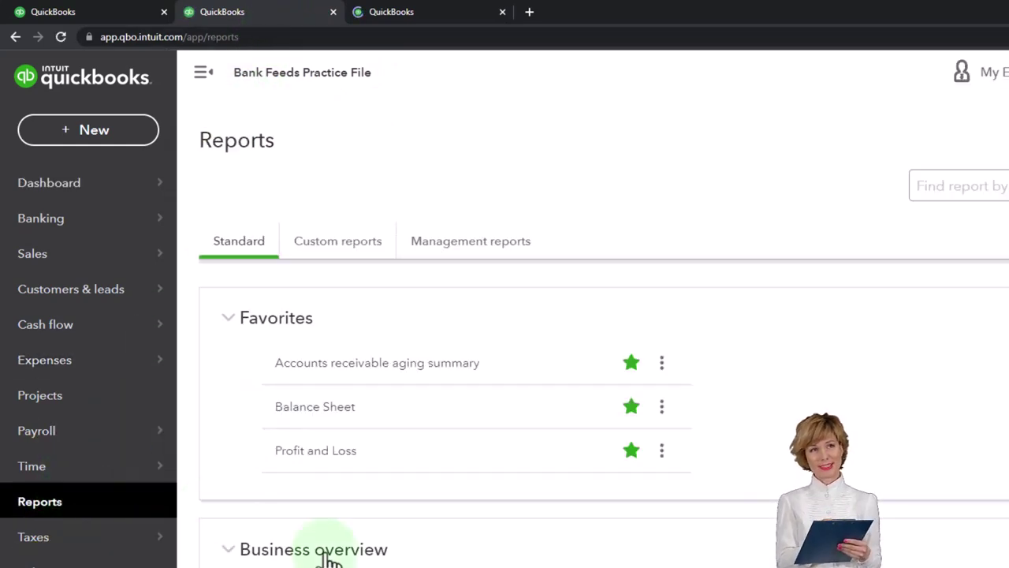
left_click(320, 410)
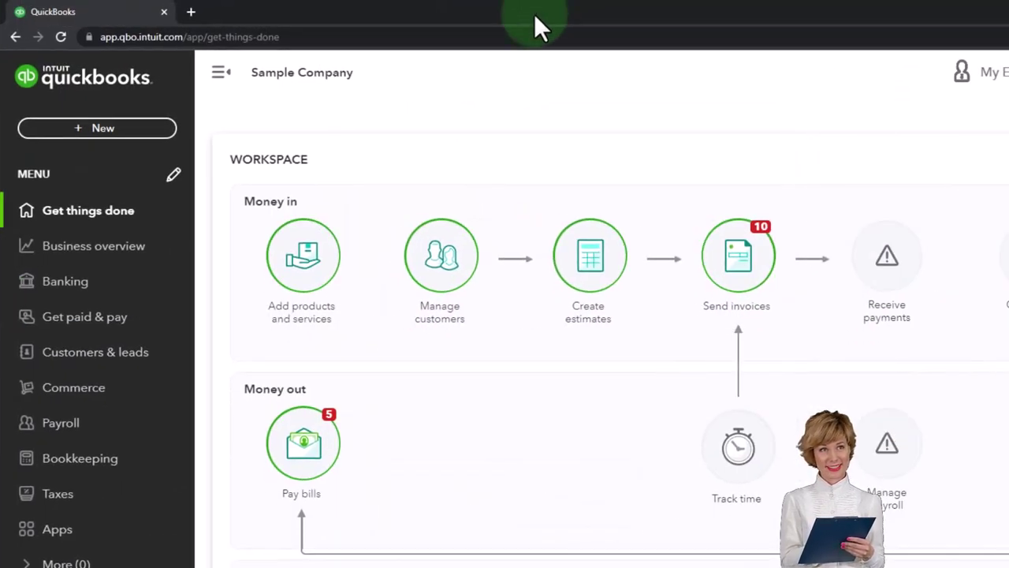
left_click(85, 268)
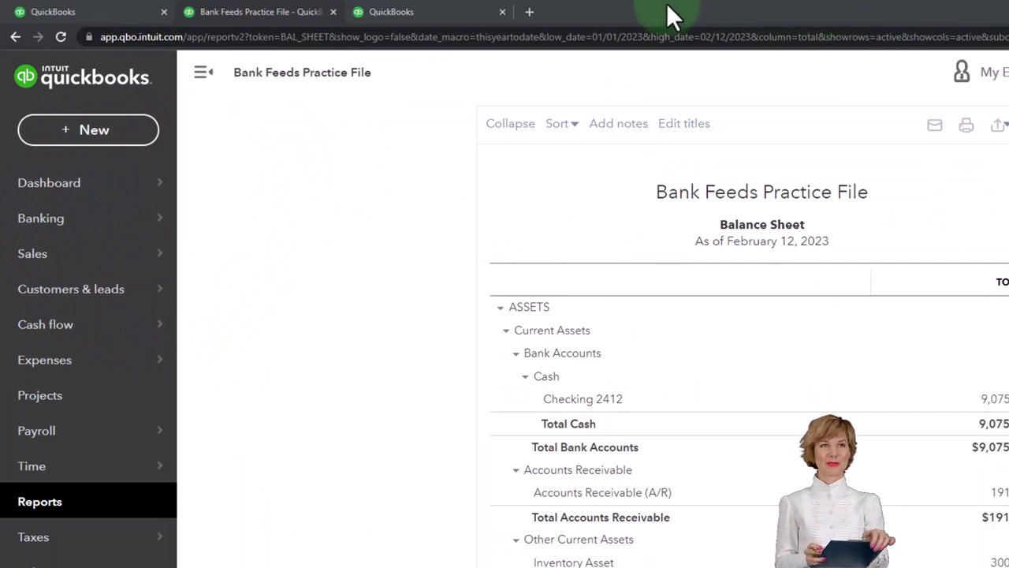
Show the Profit and Loss report in the third QuickBooks tab.
left_click(426, 11)
left_click(49, 504)
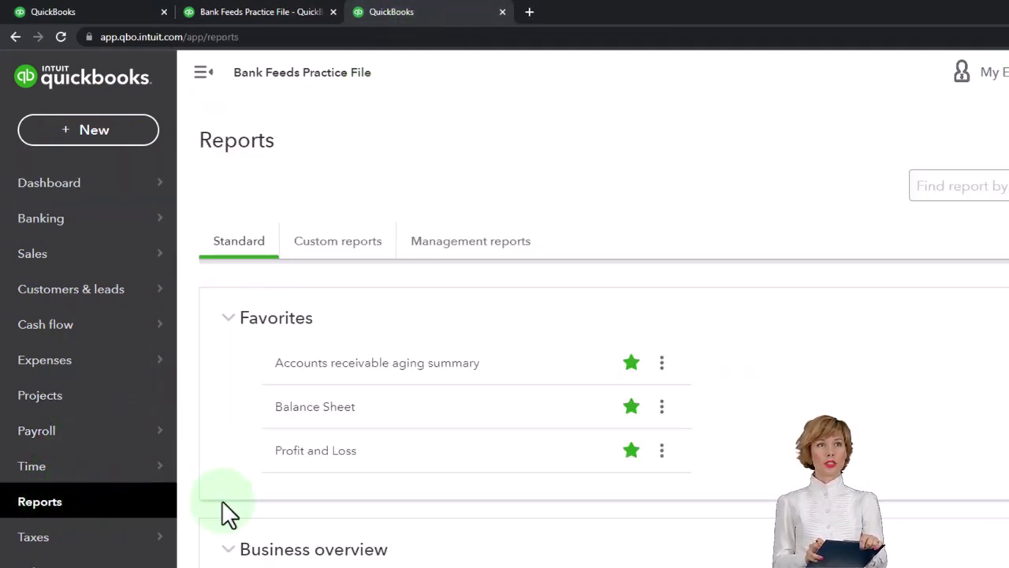
left_click(302, 456)
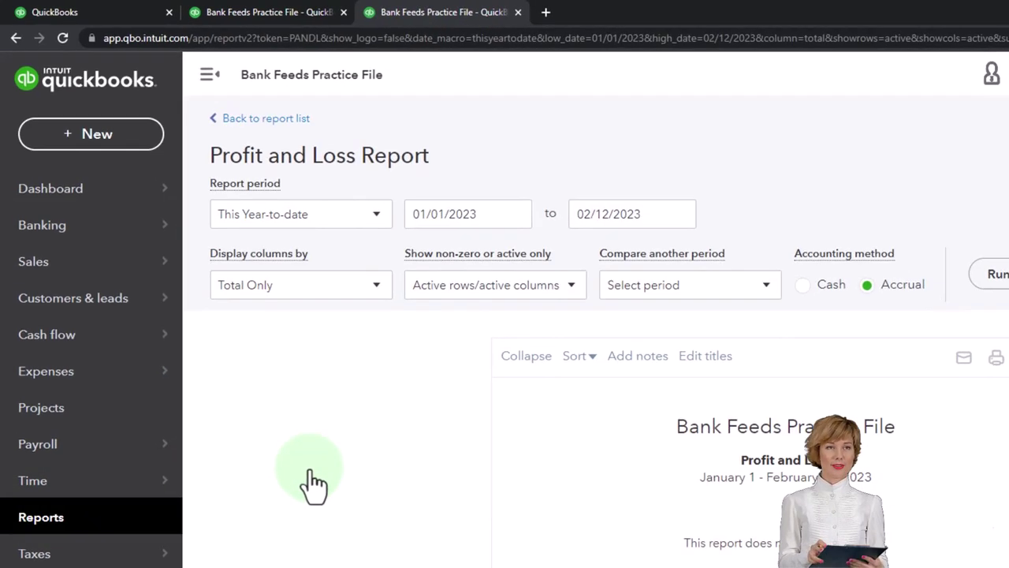
Rerun the Profit and Loss for 01/01/2022 through 12/31/2022 with the sidebar collapsed.
left_click(218, 77)
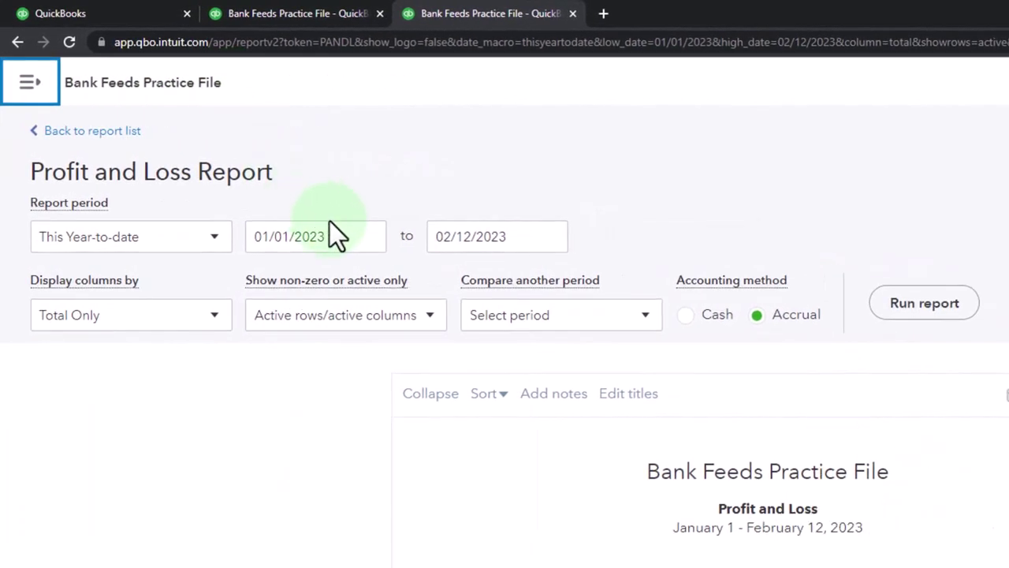
left_click(338, 235)
type("0102")
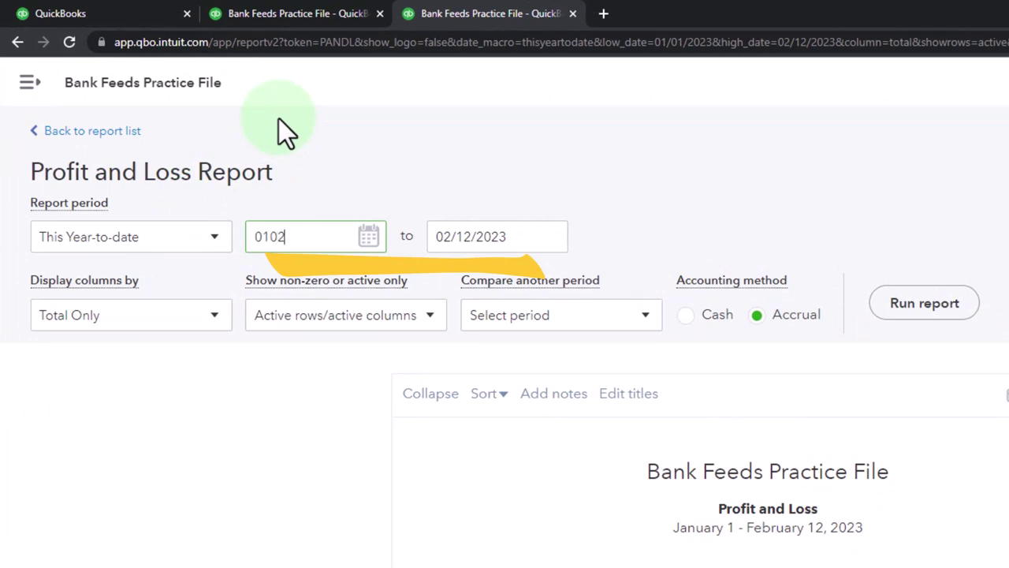
key("BackSpace")
type("122")
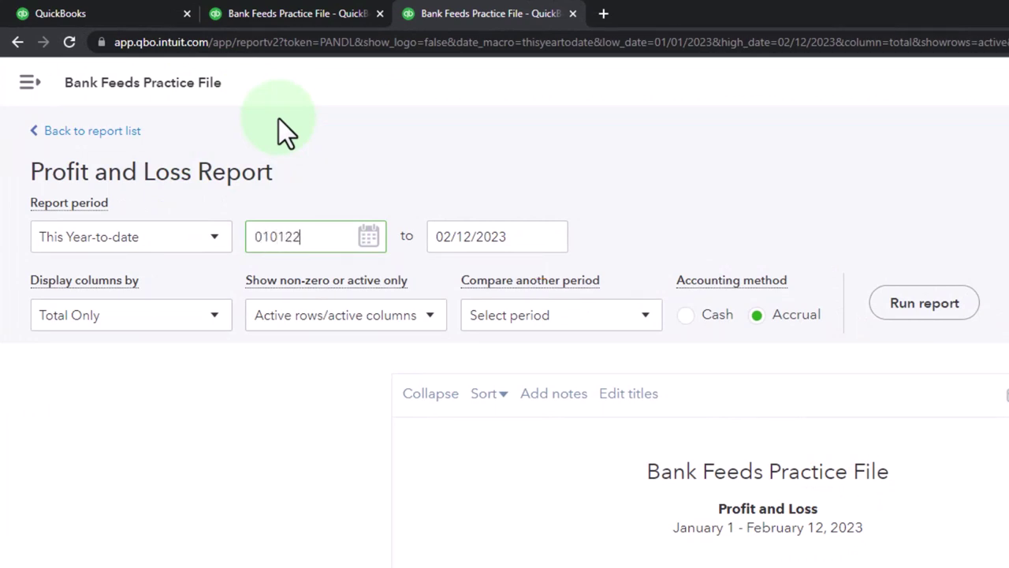
key("Tab")
type("123122")
key("Tab")
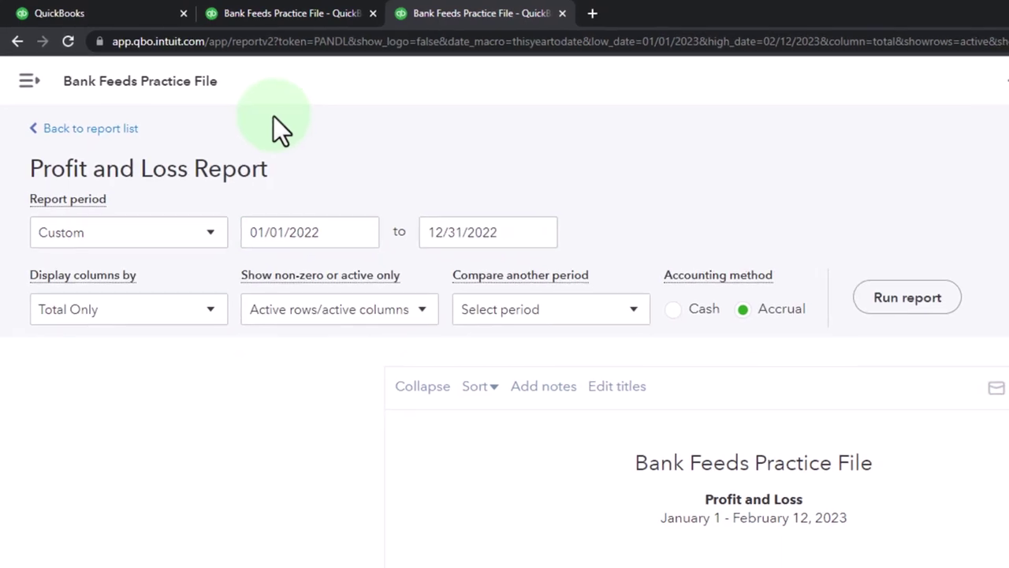
left_click(924, 303)
scroll(639, 214, "down", 3)
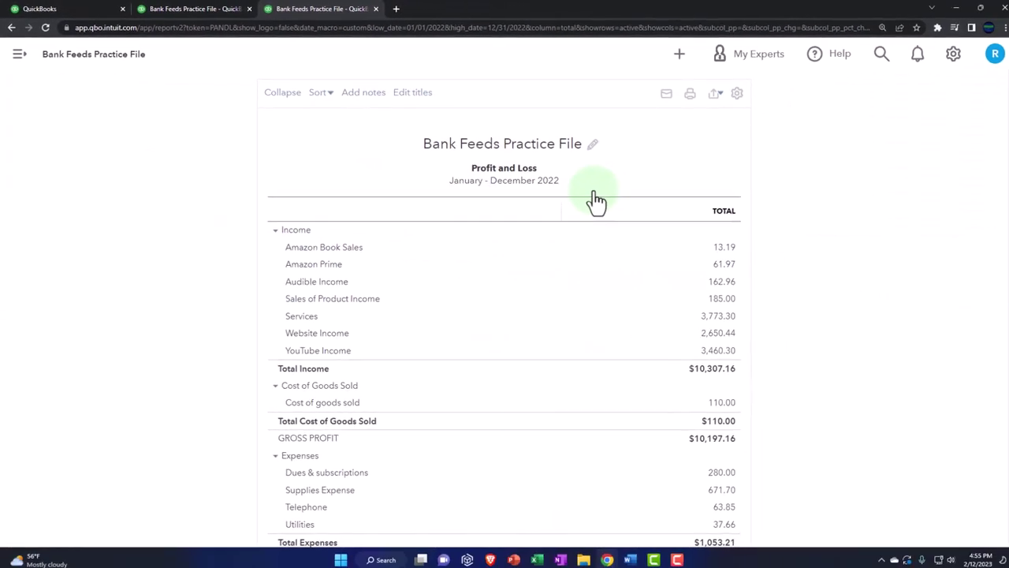
left_click(230, 14)
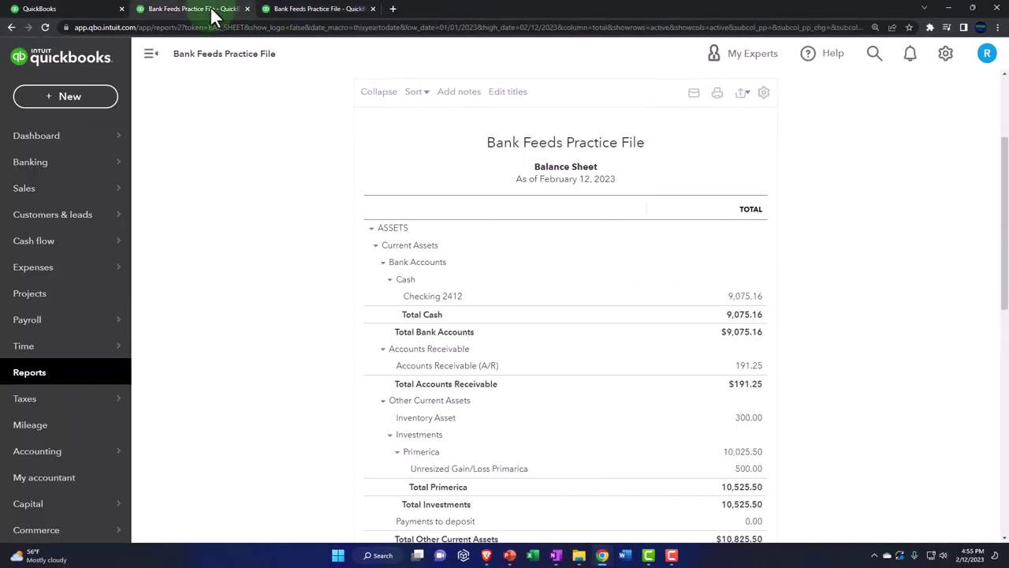
Run the Balance Sheet for 01/01/2022 to 12/31/2022, then return to the dashboard copy.
left_click(151, 53)
scroll(170, 138, "up", 3)
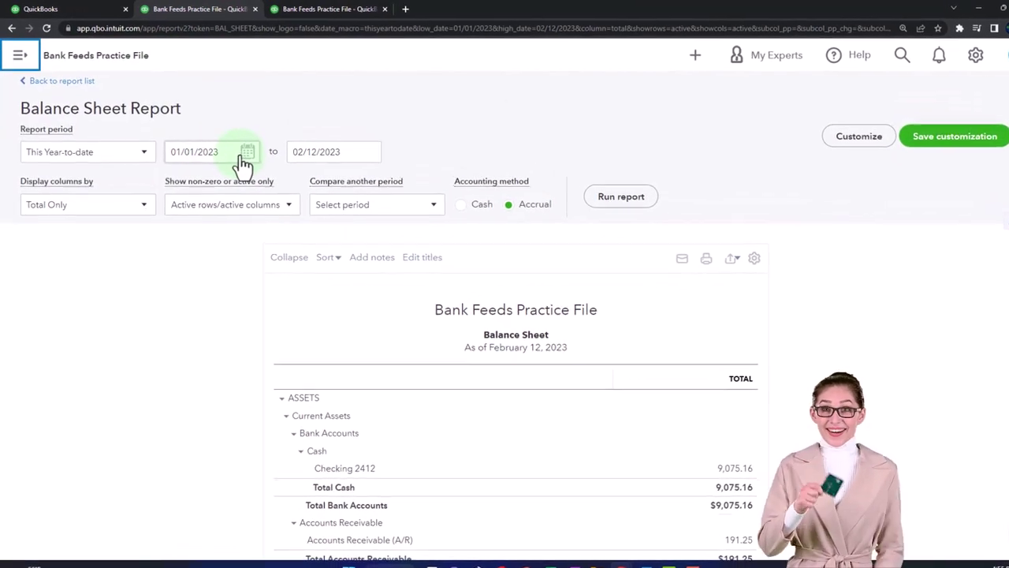
left_click(236, 154)
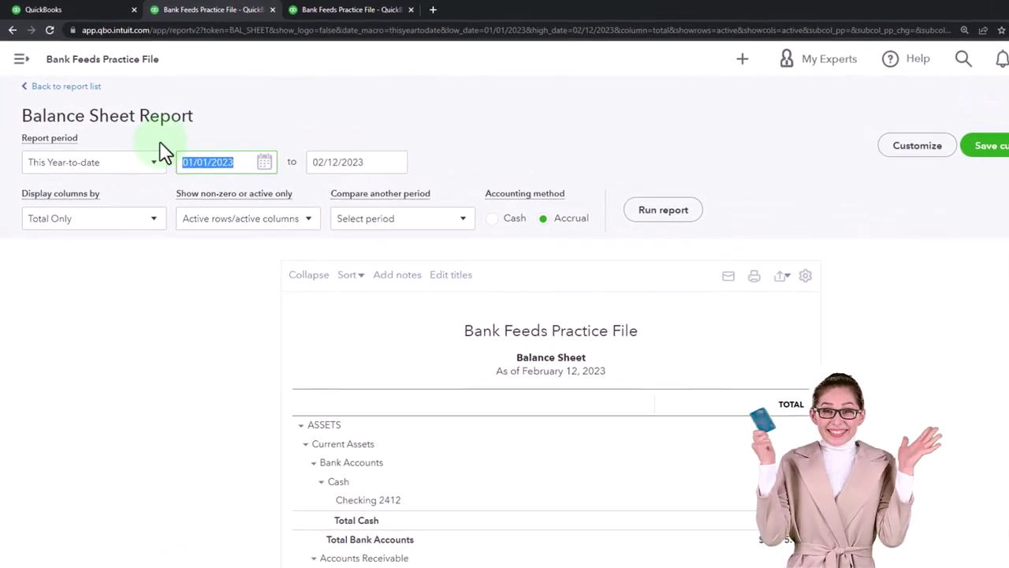
type("01/01/202")
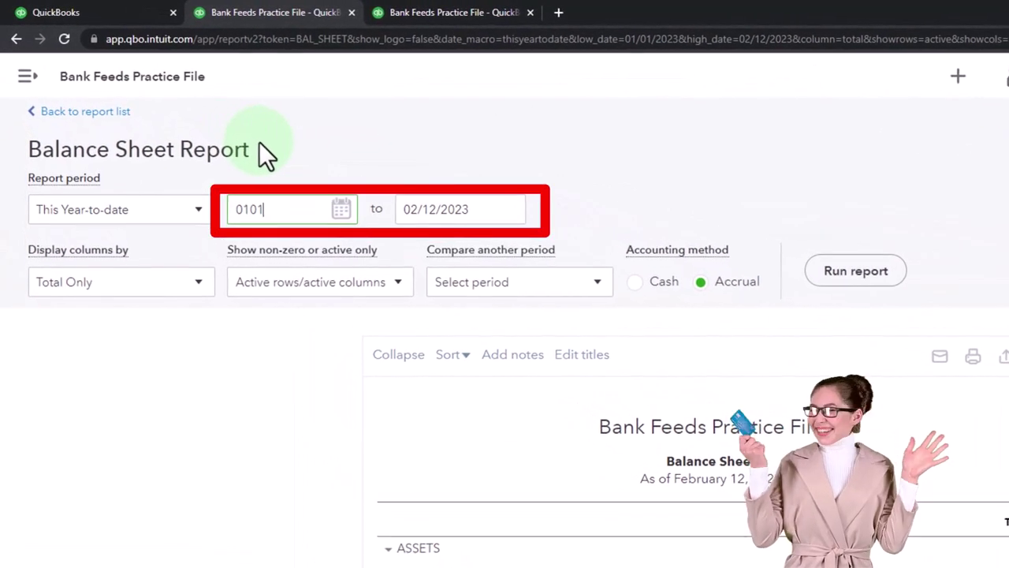
key("Tab")
type("12/31/2022")
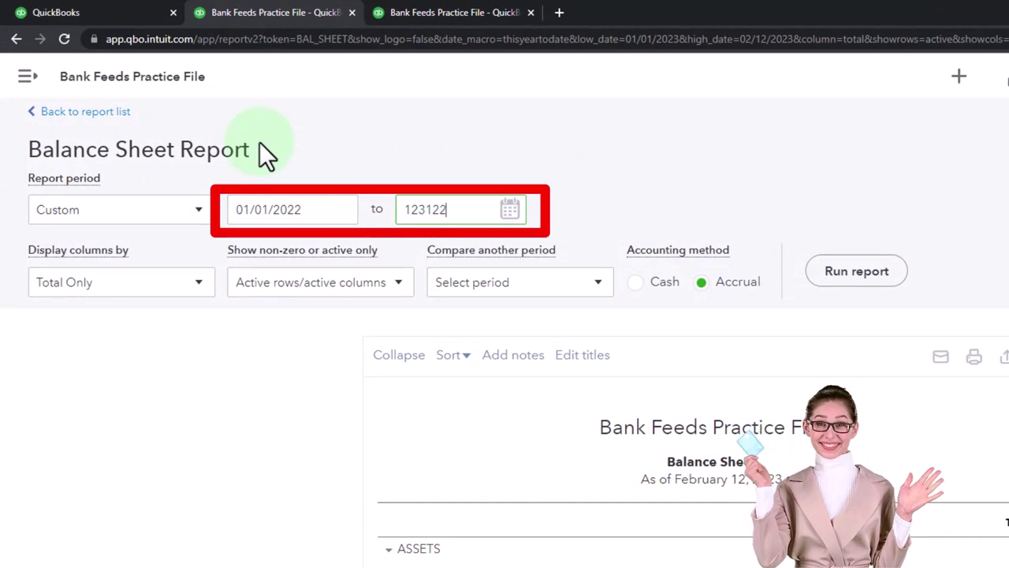
left_click(854, 273)
scroll(828, 275, "down", 3)
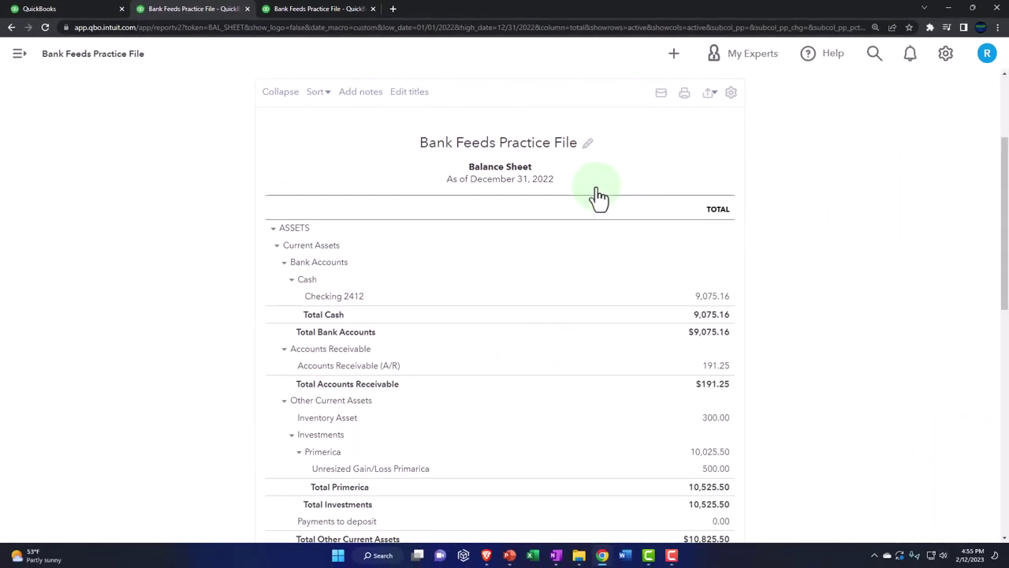
left_click(90, 7)
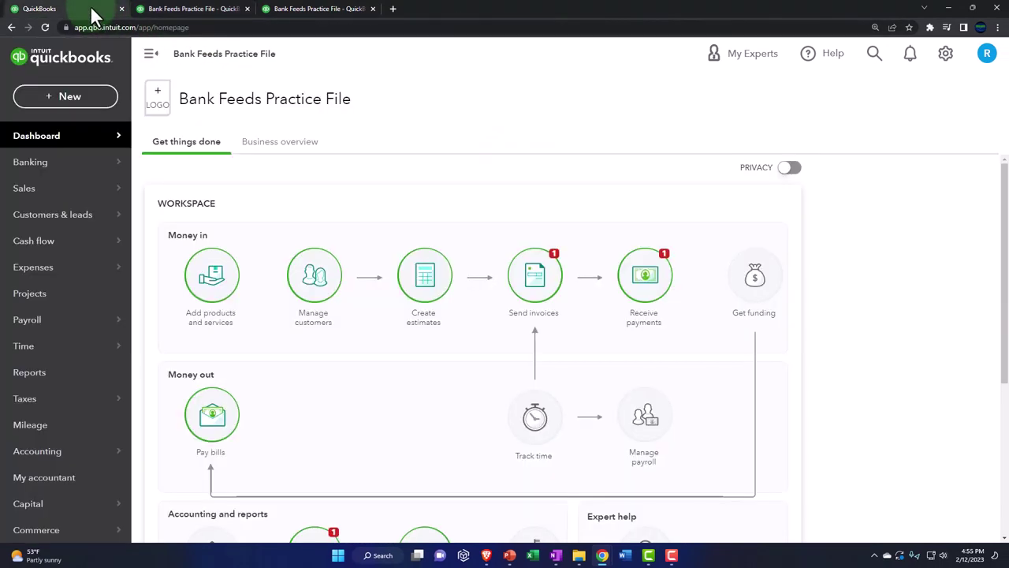
Reach the Banking page for Cash:Checking 2412 via the Bookkeeping > Transactions menu.
left_click(52, 171)
left_click(168, 139)
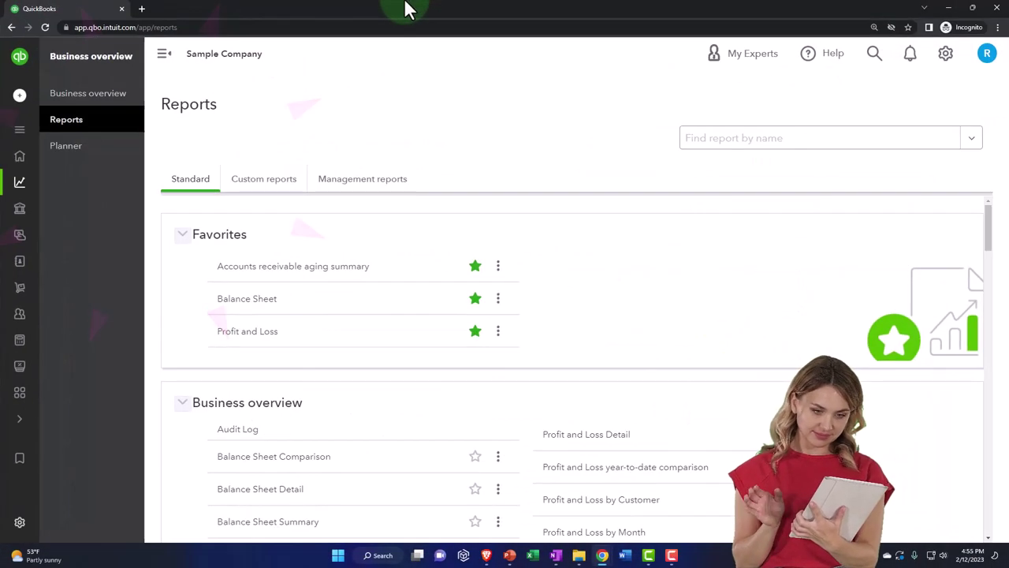
left_click(22, 128)
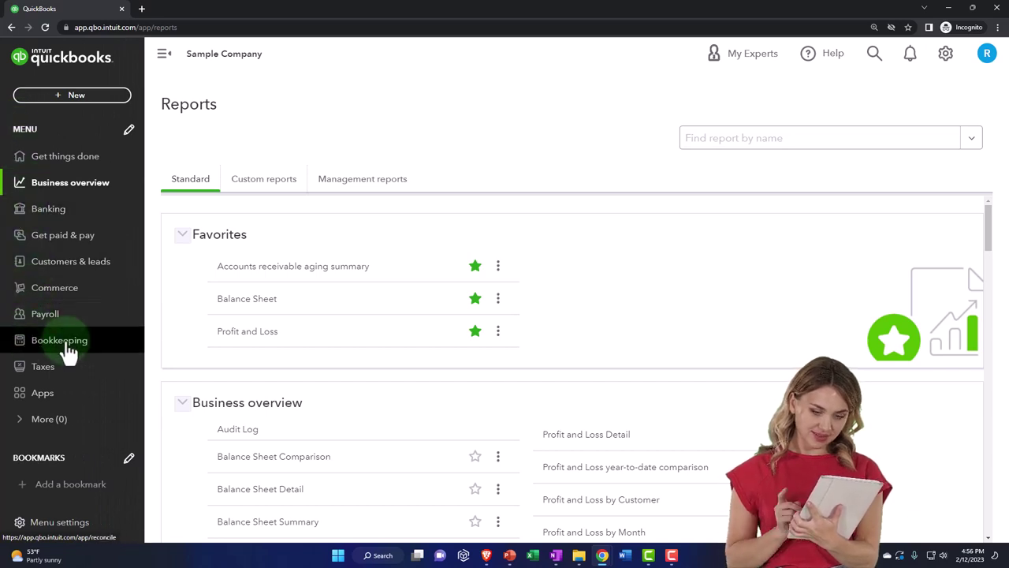
left_click(85, 353)
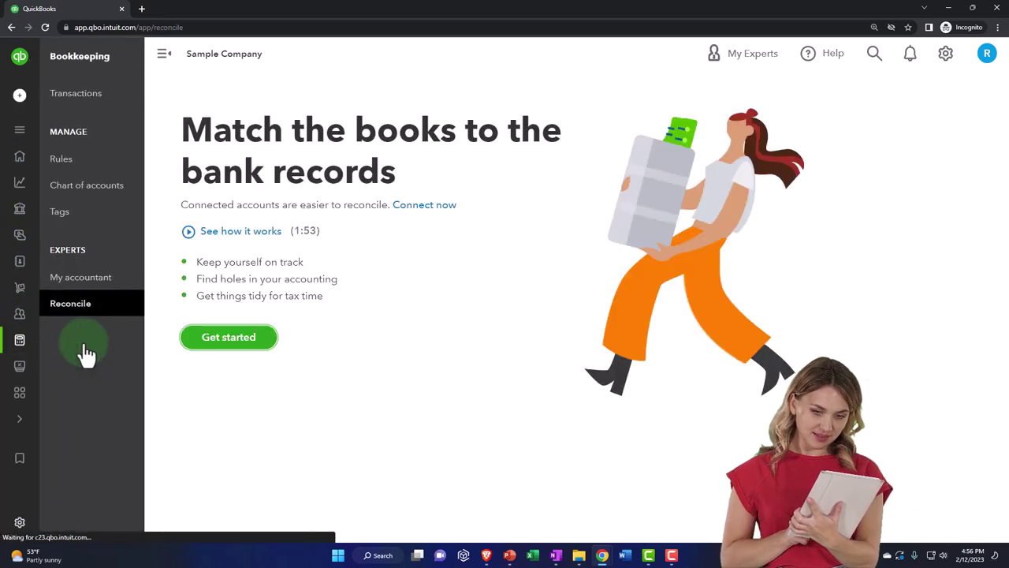
left_click(77, 96)
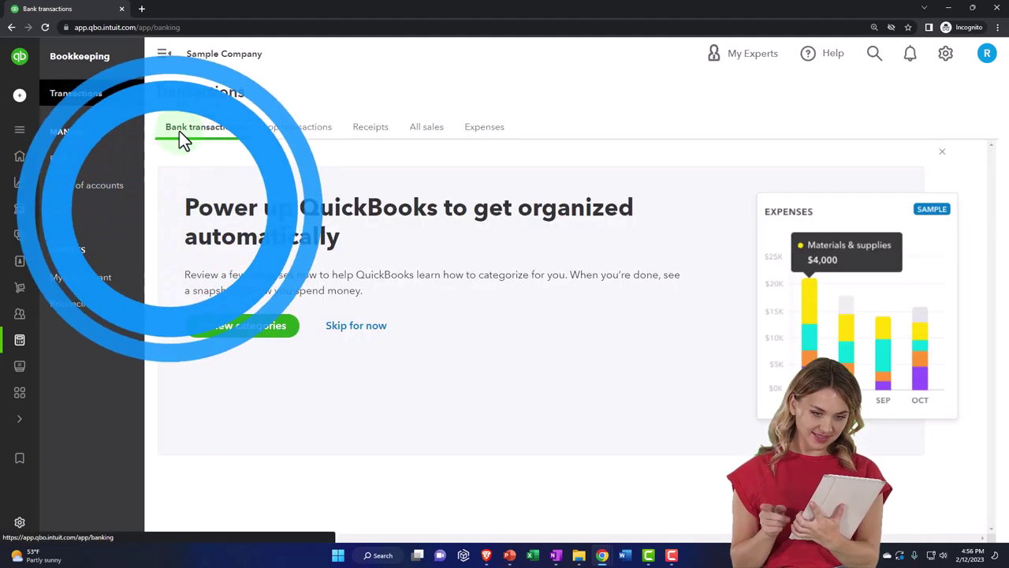
left_click_drag(243, 11, 1008, 57)
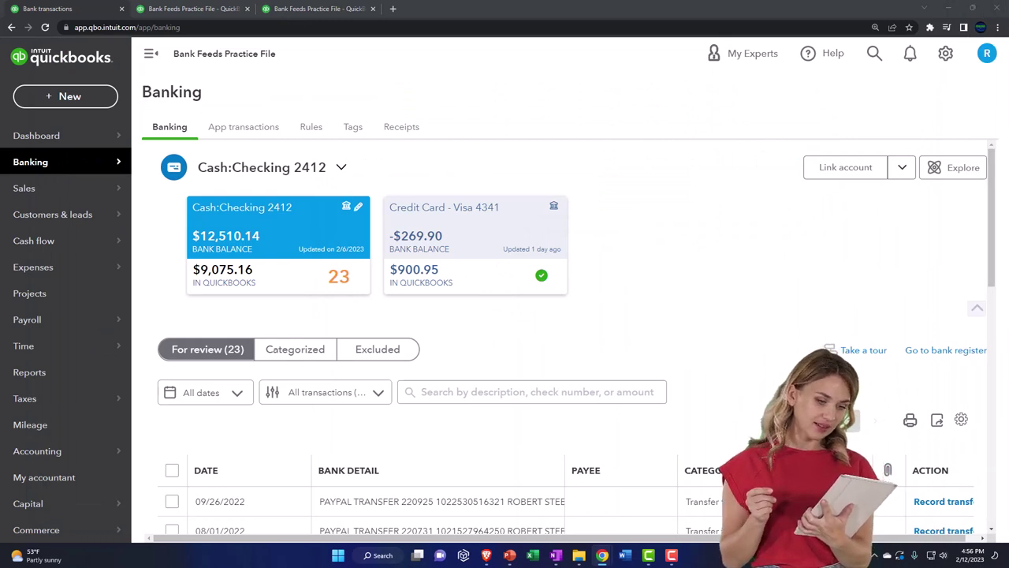
Hide the left navigation bar so the 23-transaction Banking list spans the page.
left_click(140, 66)
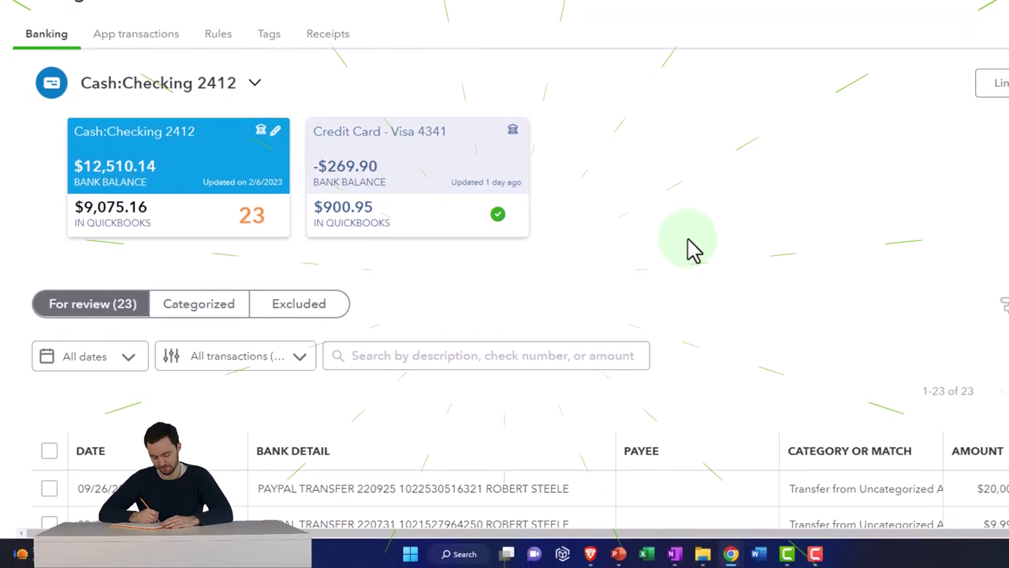
scroll(694, 248, "down", 3)
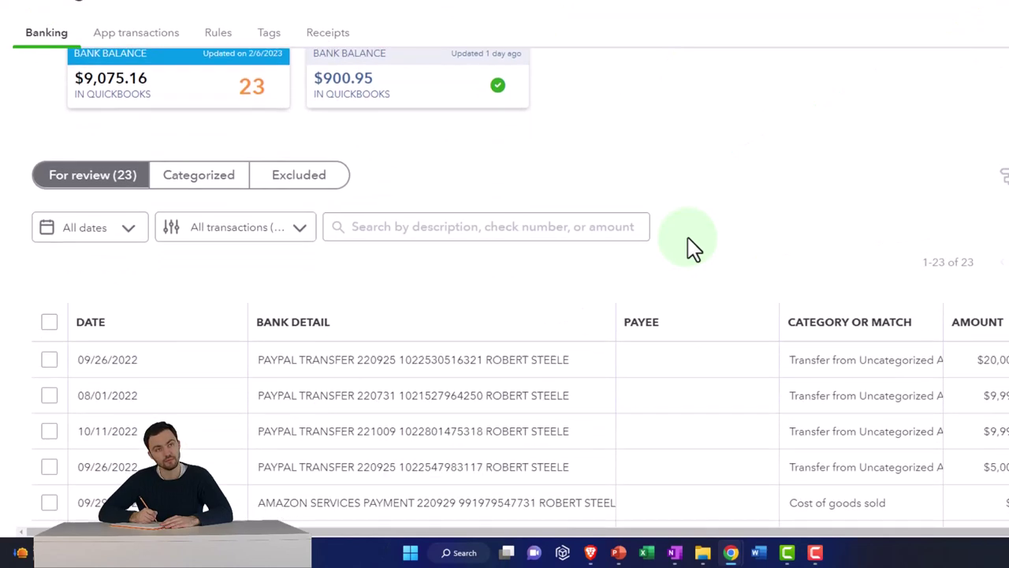
scroll(694, 248, "down", 3)
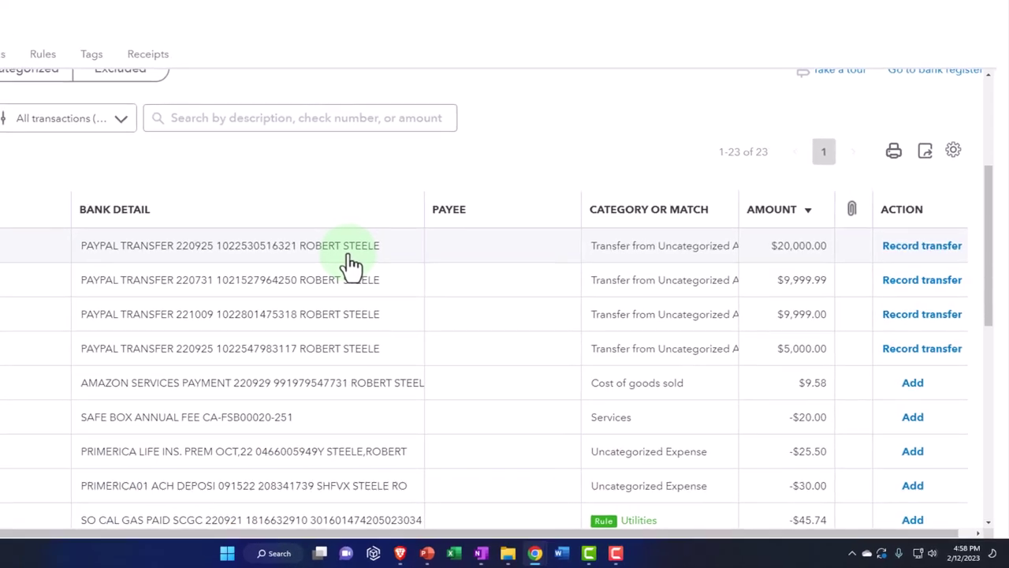
Return to the 2022 Profit and Loss report and review its $10,307.16 total income.
left_click(339, 0)
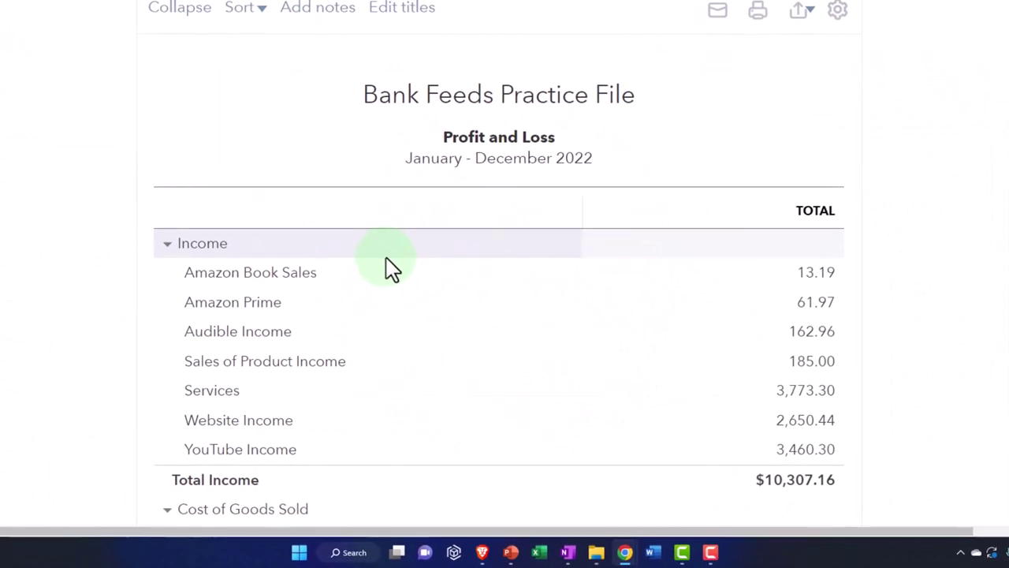
scroll(391, 280, "down", 1)
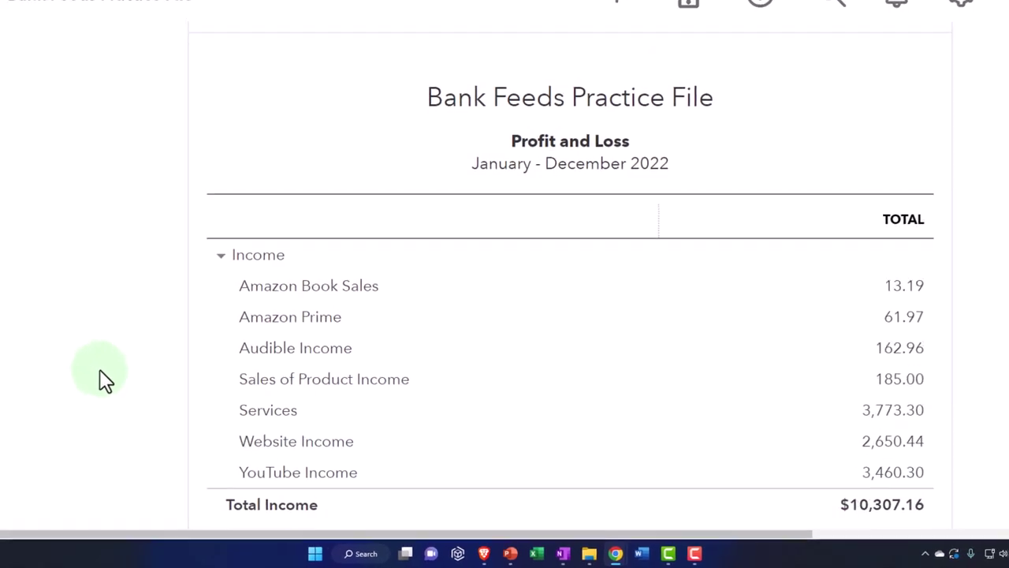
Go back to the Banking page, zoom out to 150%, and scroll up to the account cards.
left_click(81, 9)
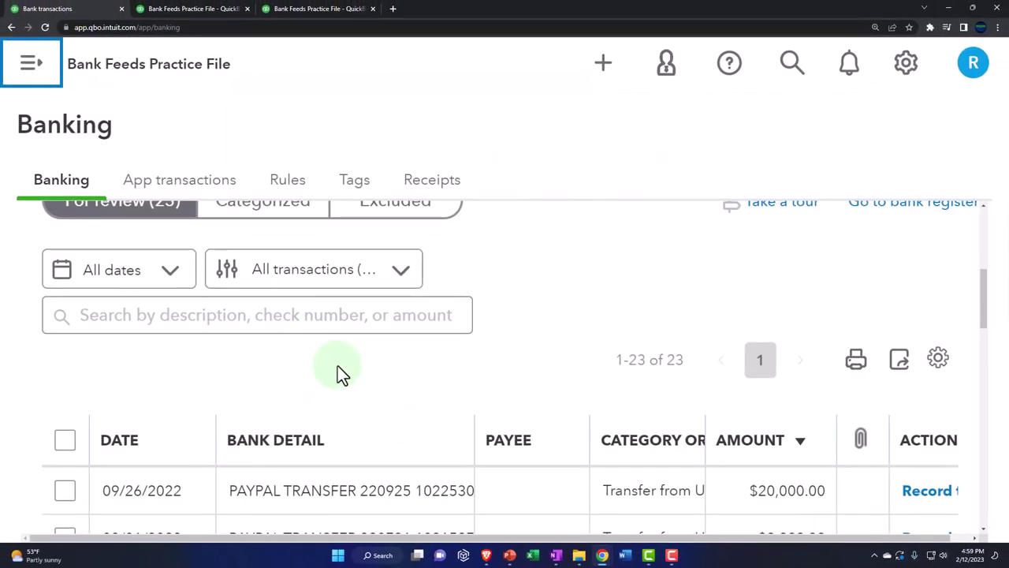
key("ctrl+minus")
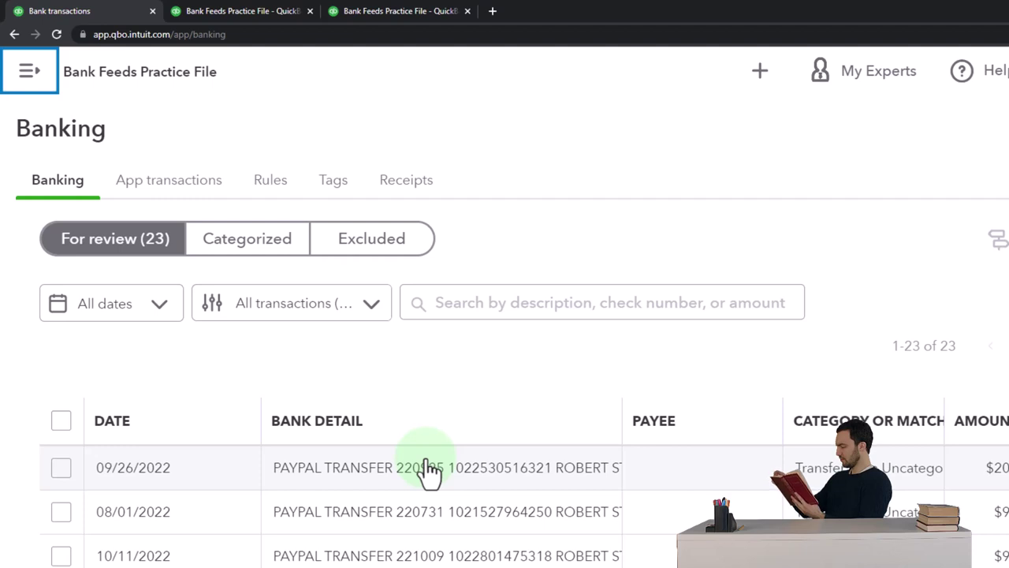
scroll(429, 472, "up", 3)
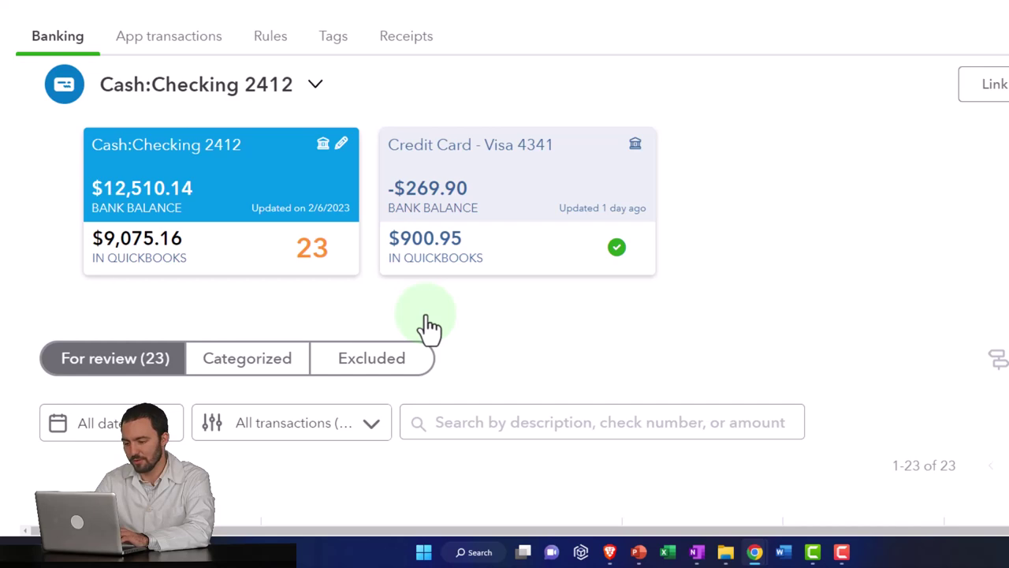
scroll(430, 326, "down", 2)
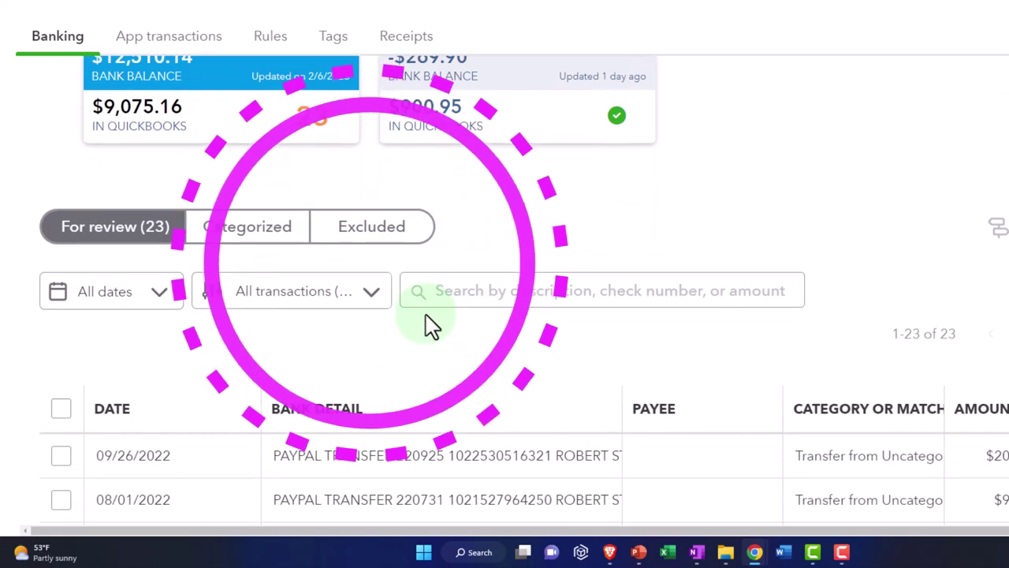
scroll(431, 327, "down", 2)
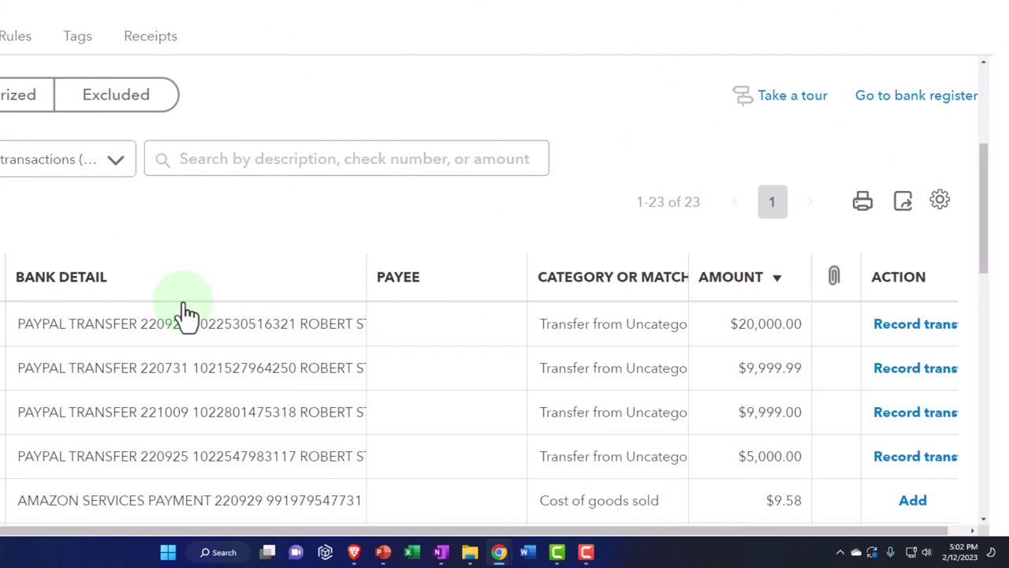
scroll(187, 313, "up", 3)
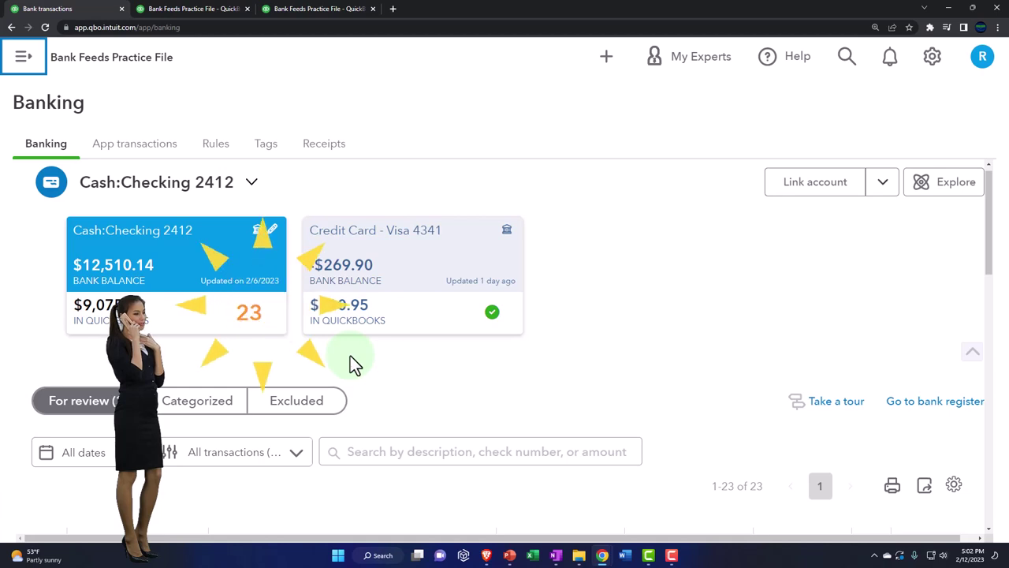
left_click(881, 189)
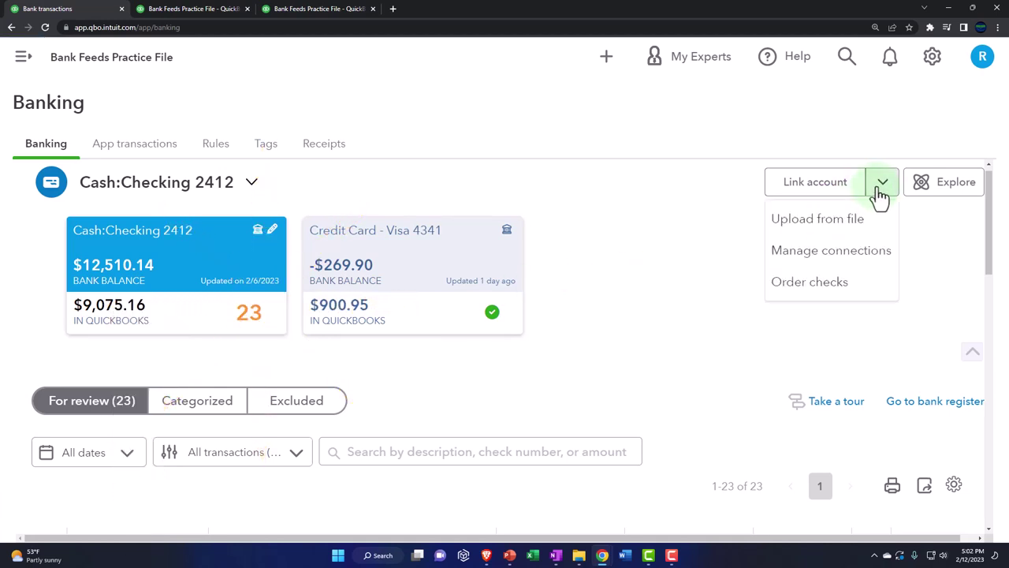
left_click(844, 225)
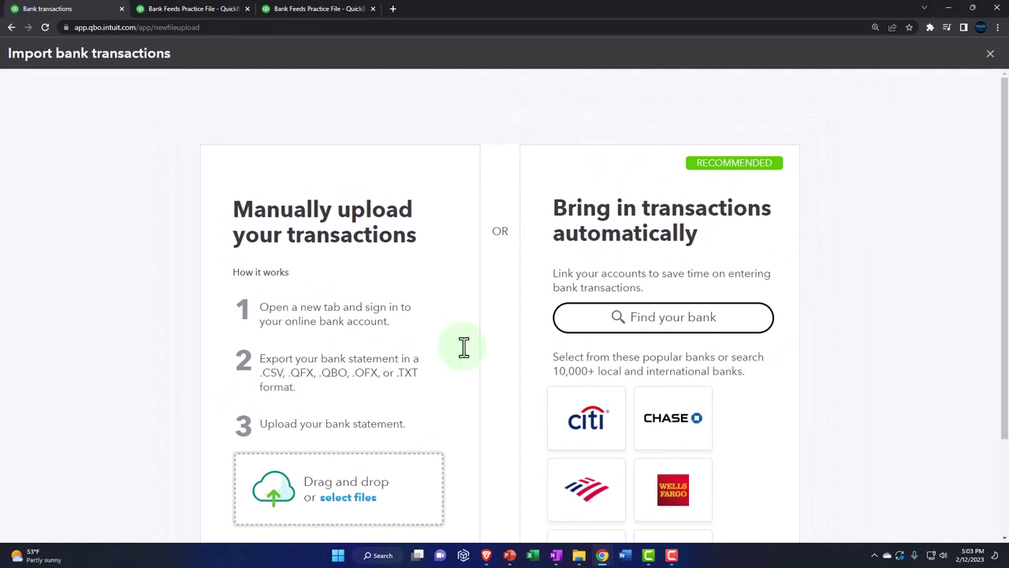
left_click(993, 50)
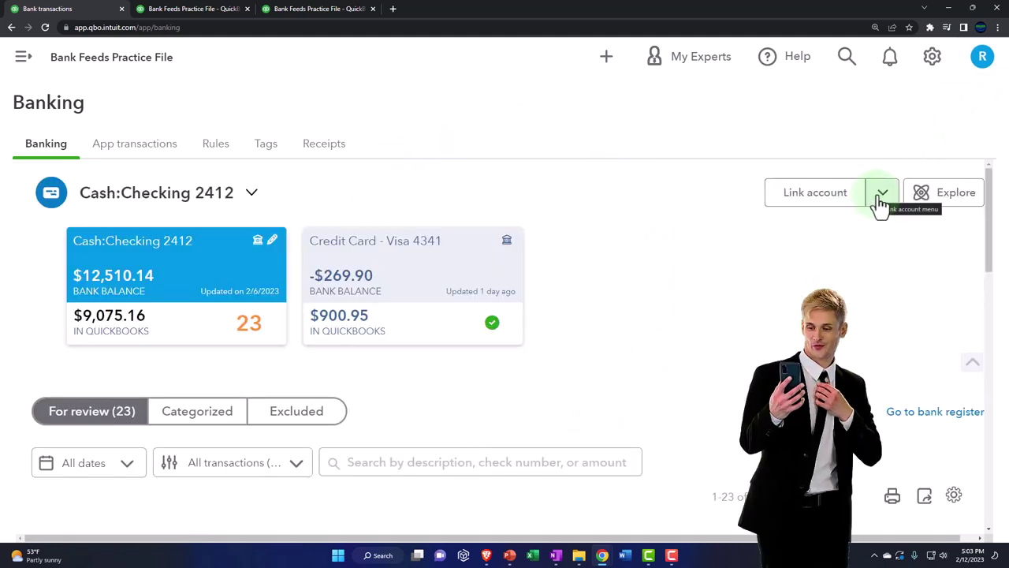
Start linking an account and choose Connect to PayPal on the Connect an account screen.
left_click(881, 199)
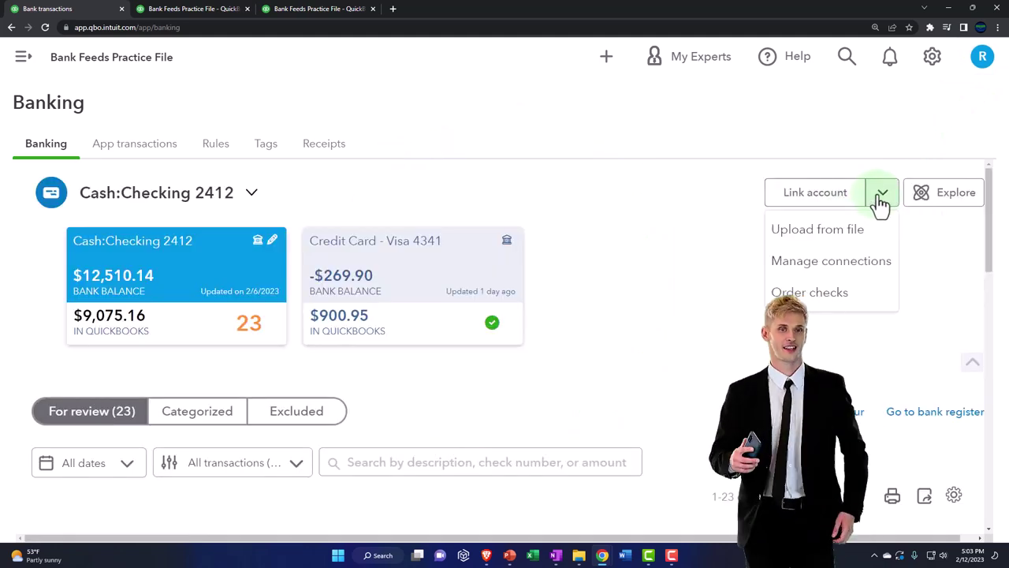
left_click(793, 207)
left_click(796, 211)
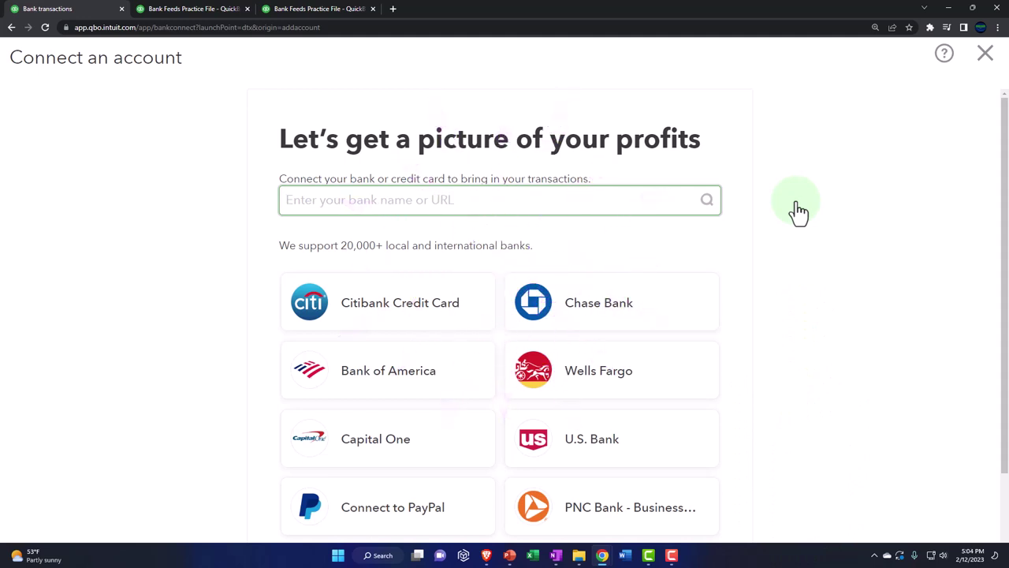
scroll(159, 367, "down", 2)
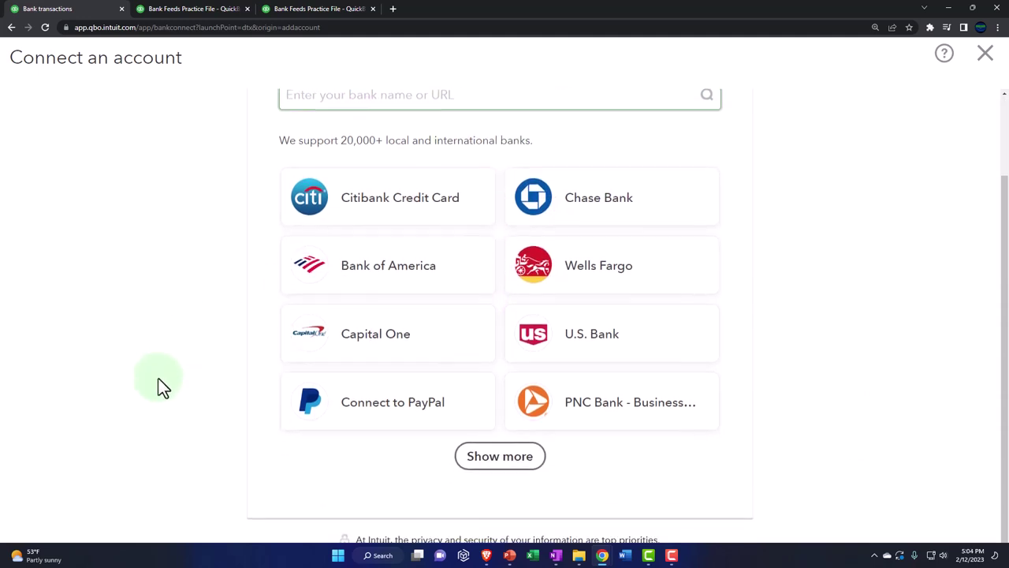
left_click(356, 426)
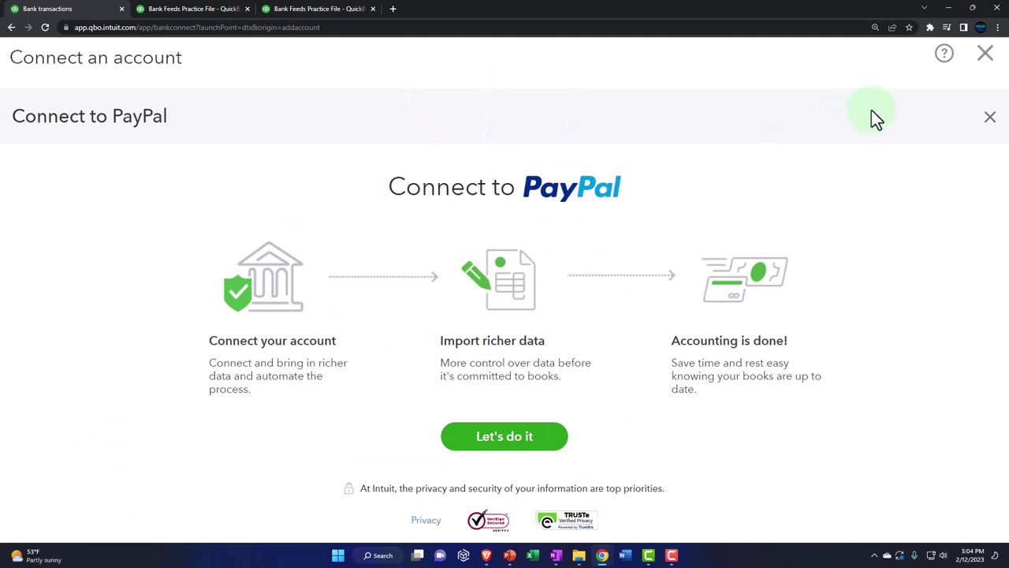
Close the PayPal connection page and minimize Chrome and File Explorer to reveal the desktop.
left_click(979, 60)
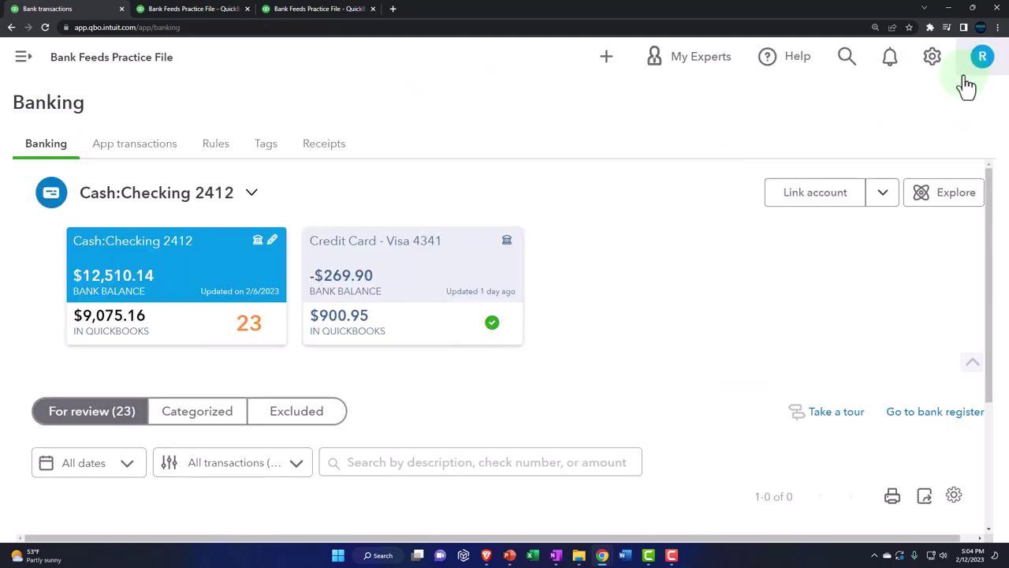
left_click(947, 9)
left_click(948, 9)
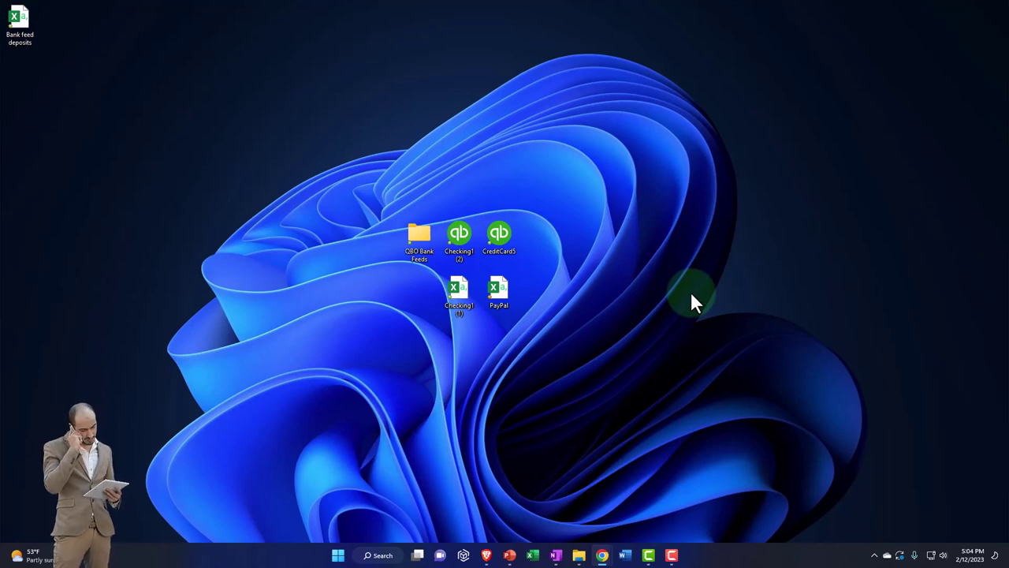
Open the PayPal spreadsheet in Excel and widen column A so the dates show fully.
double_click(502, 295)
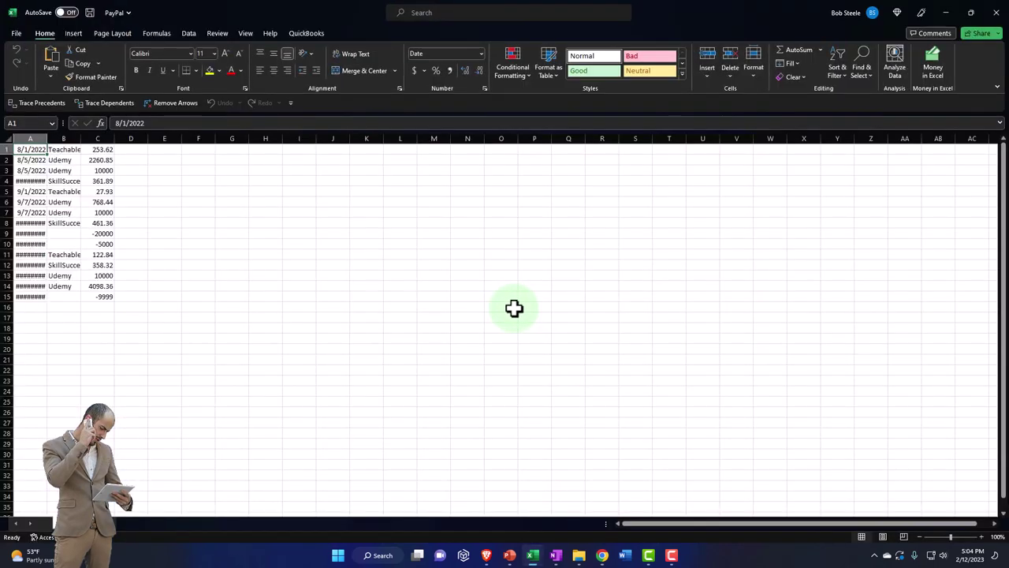
left_click(237, 279)
left_click(291, 313)
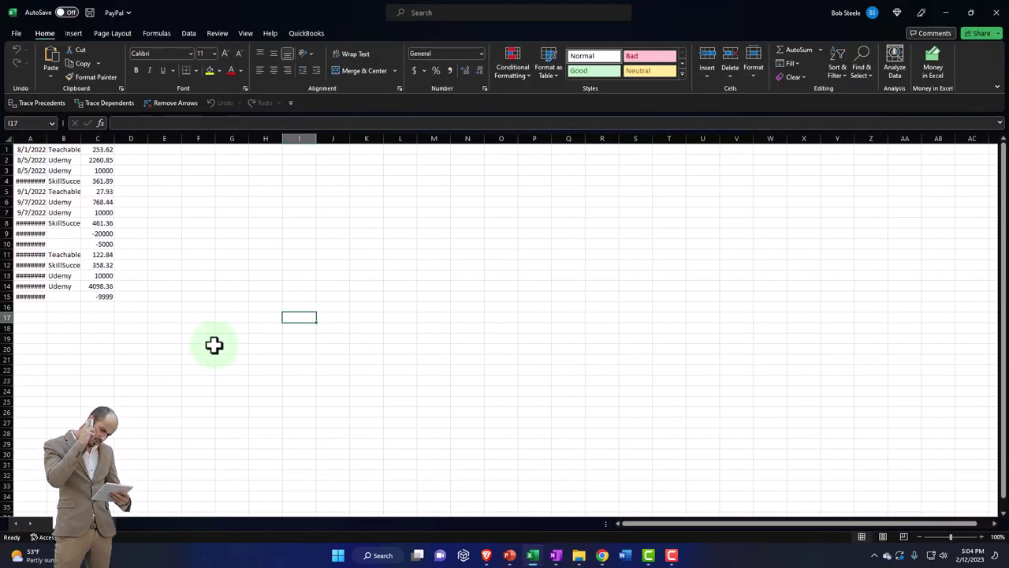
scroll(210, 344, "up", 1)
scroll(210, 344, "up", 6)
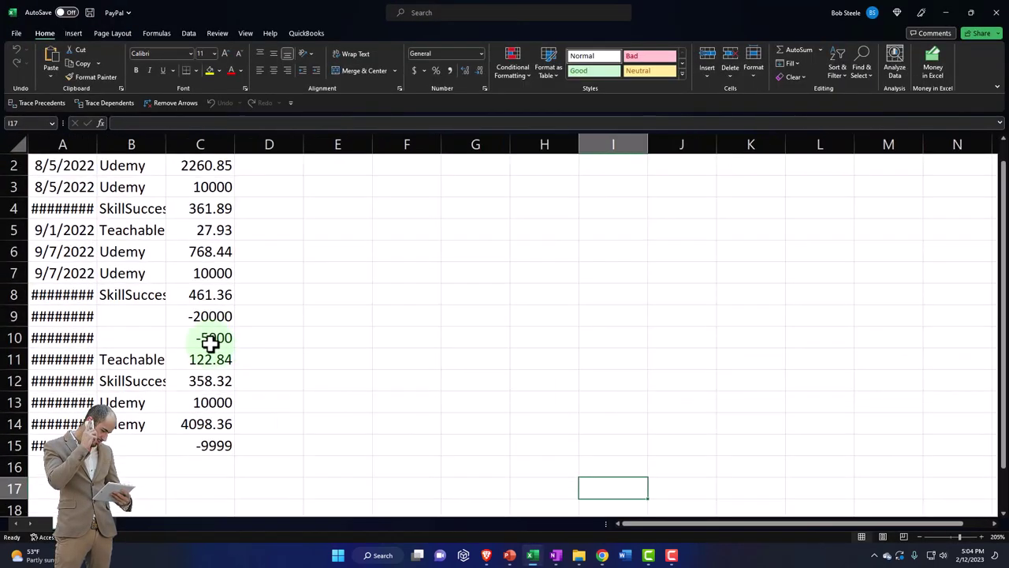
left_click(126, 338)
left_click_drag(97, 144, 115, 144)
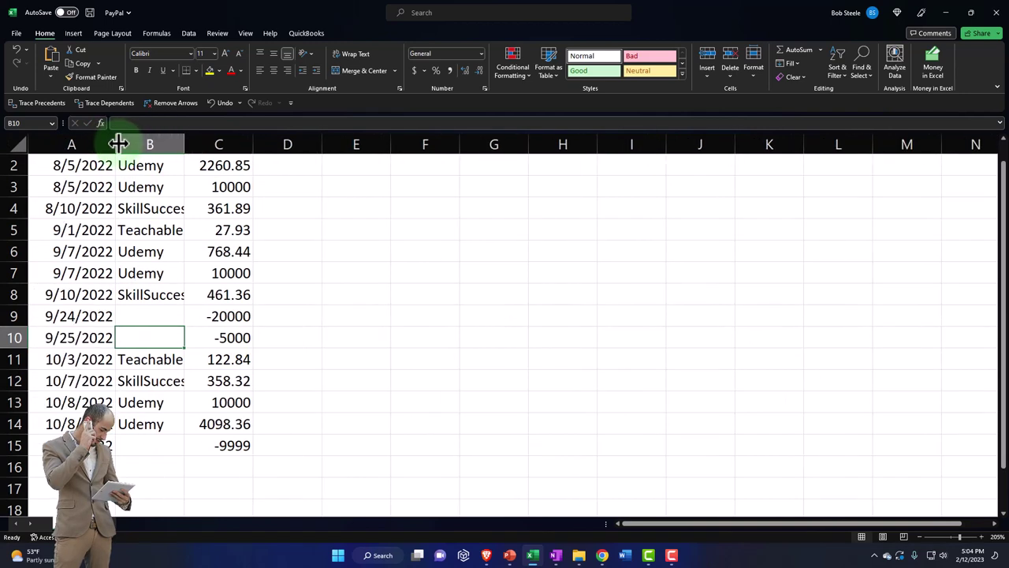
left_click(84, 165)
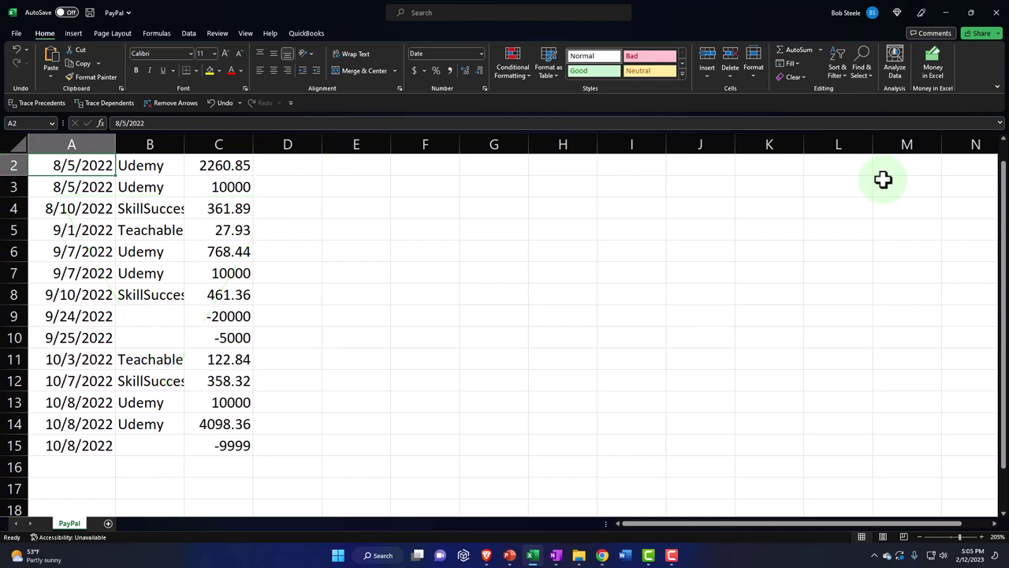
Delete the empty columns F through K.
left_click_drag(424, 144, 760, 152)
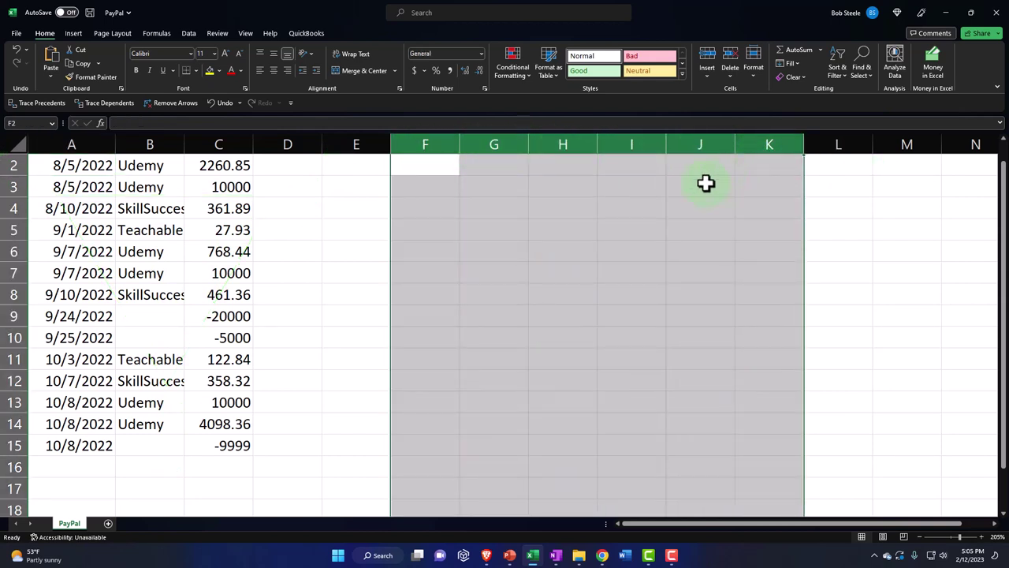
right_click(647, 201)
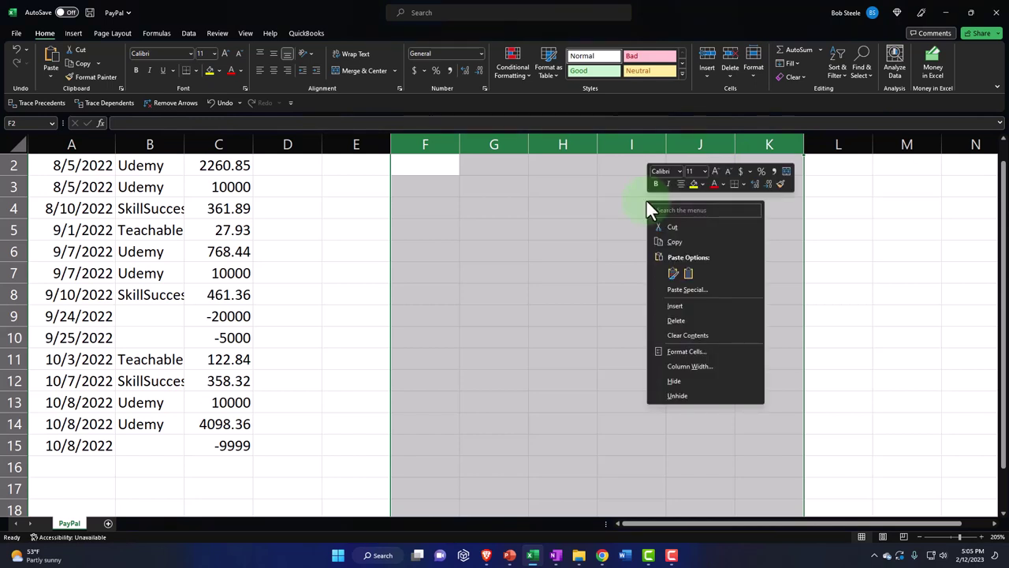
left_click(670, 321)
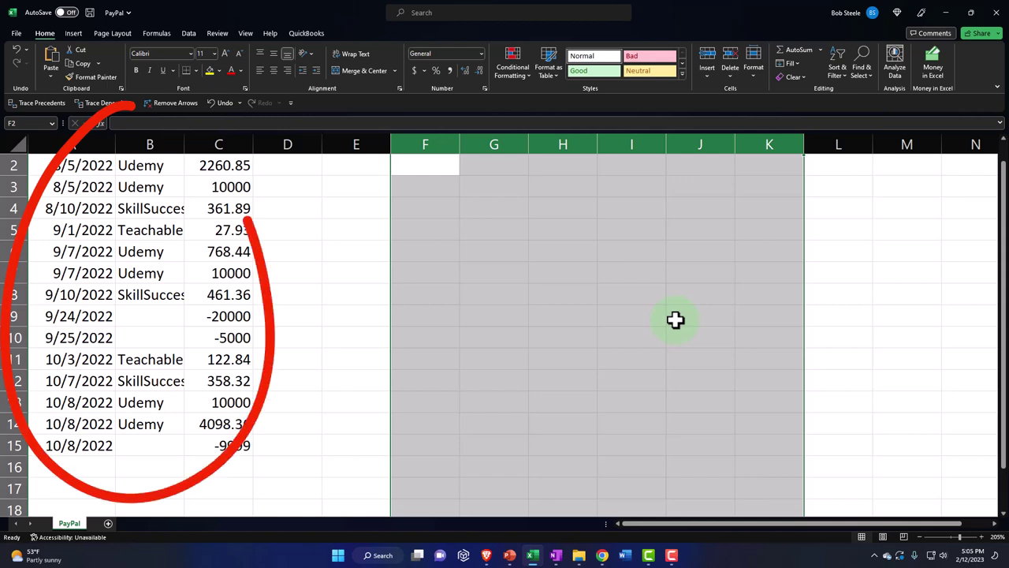
left_click(71, 161)
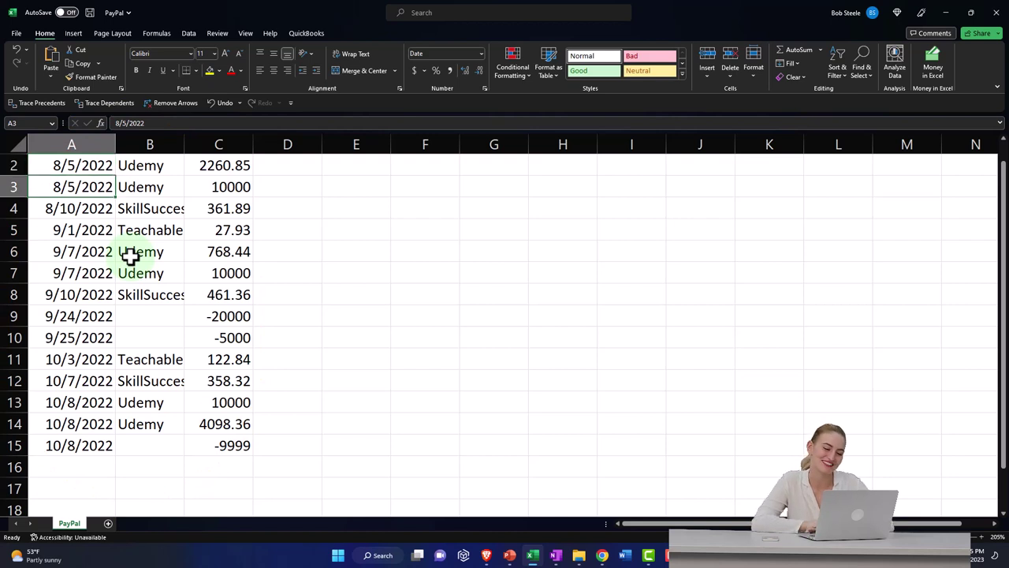
key("Right")
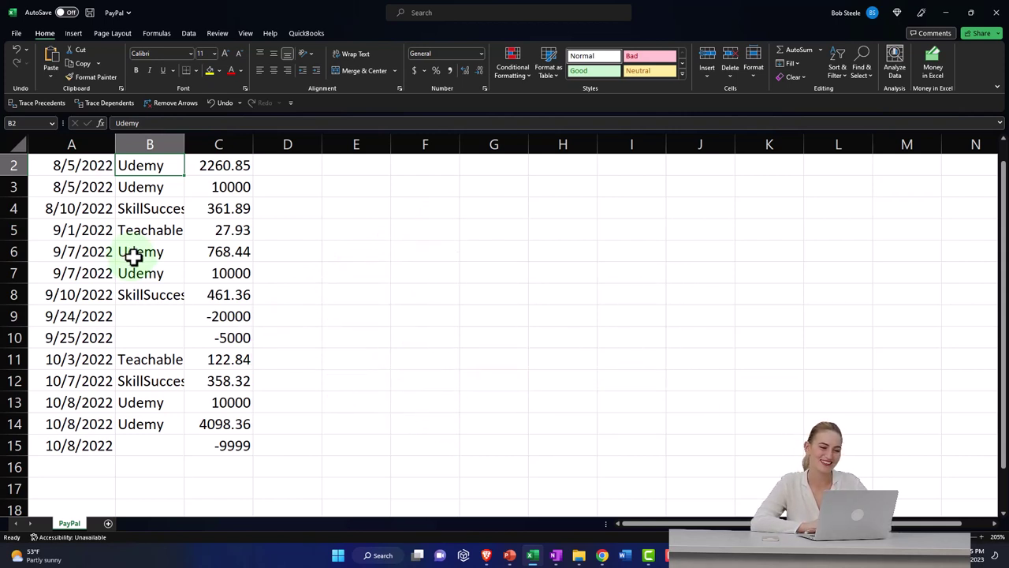
key("Right")
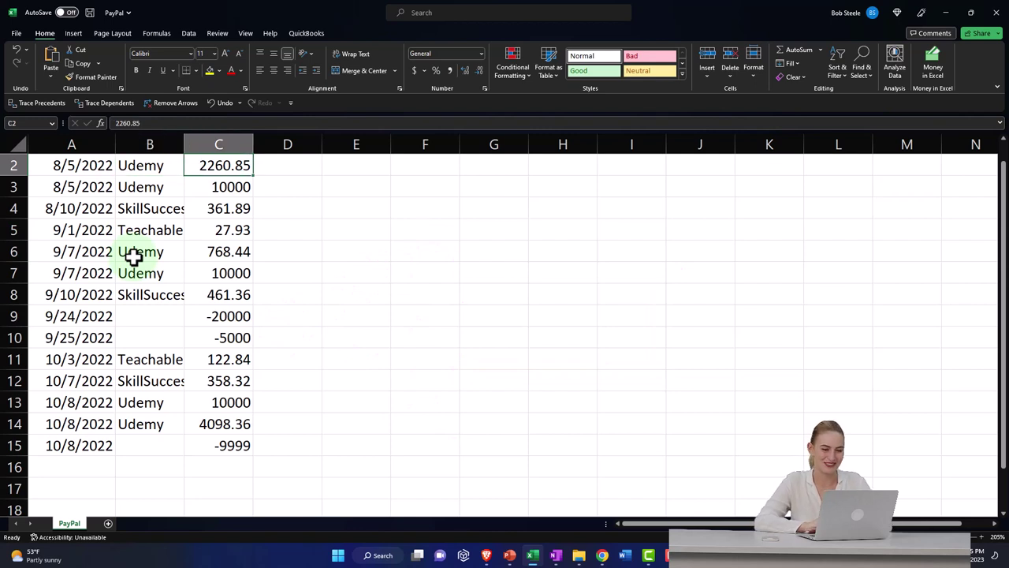
key("Down")
key("Down")
key("Down")
key("Down")
key("Down")
key("Down")
key("Down")
key("Down")
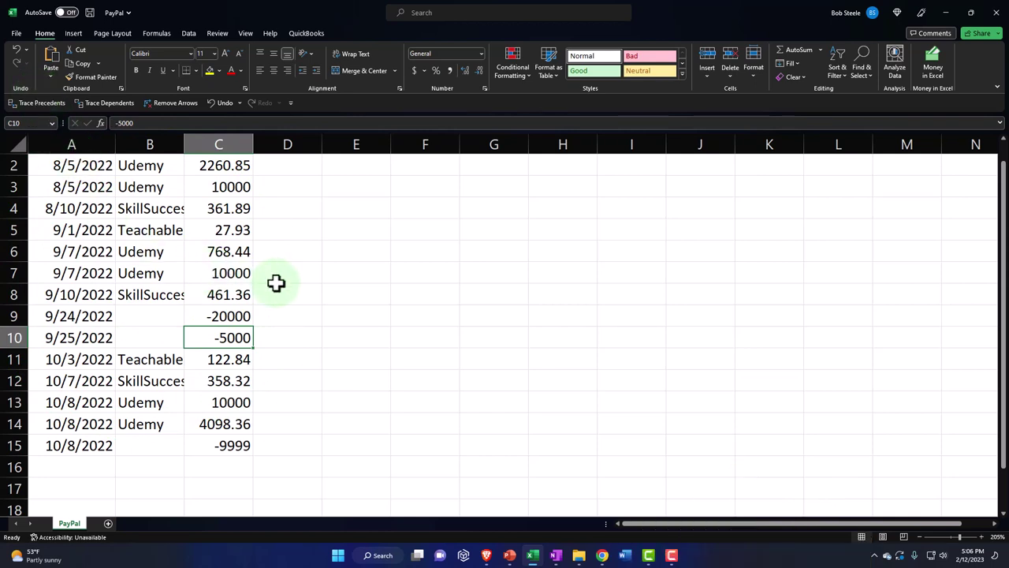
left_click(16, 33)
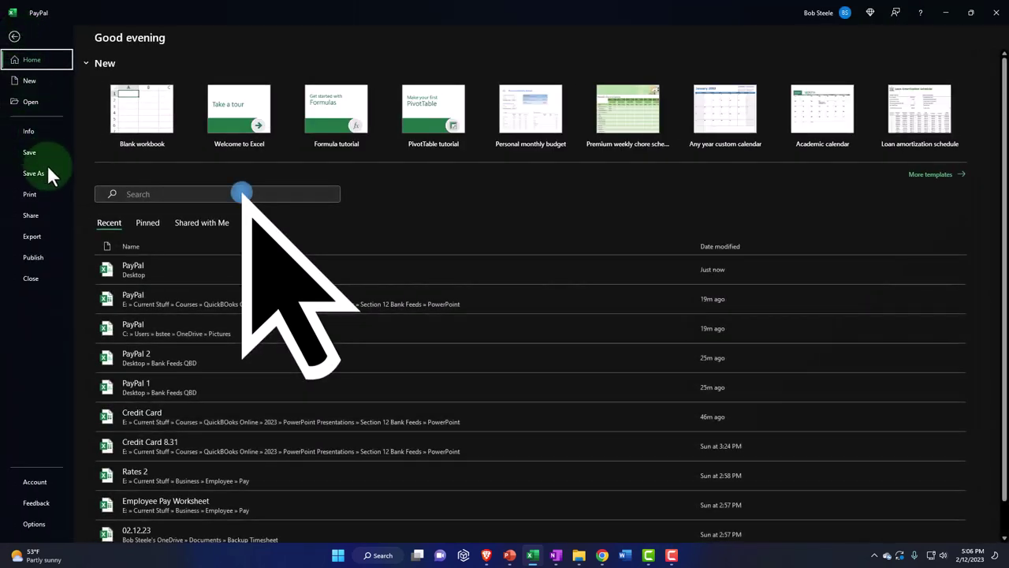
left_click(47, 175)
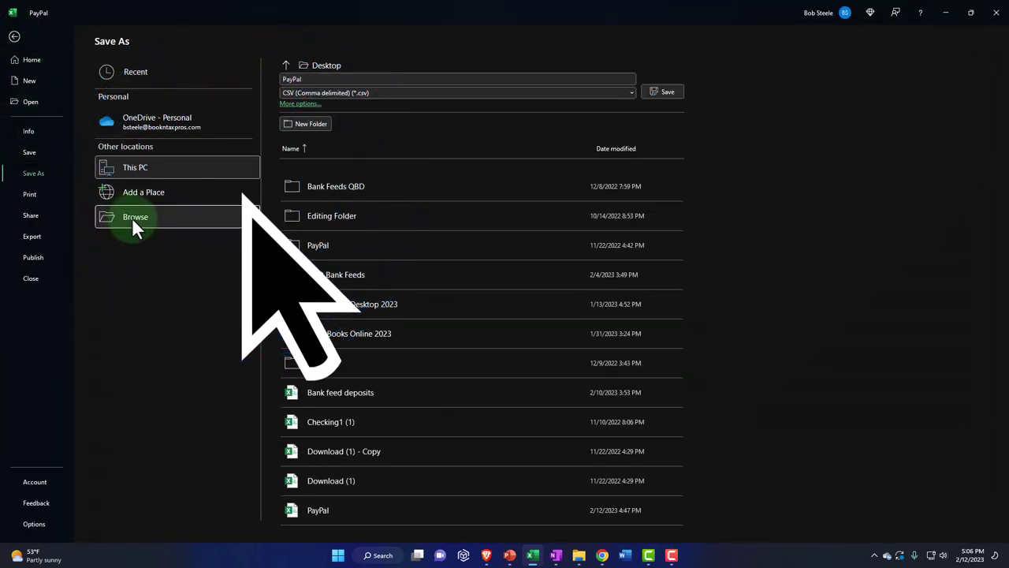
left_click(132, 217)
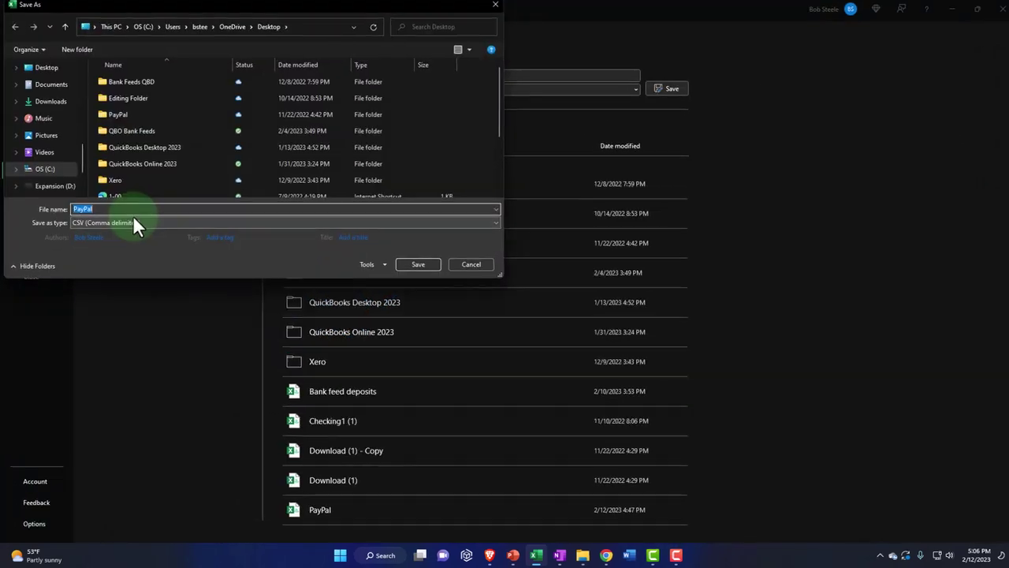
left_click(132, 224)
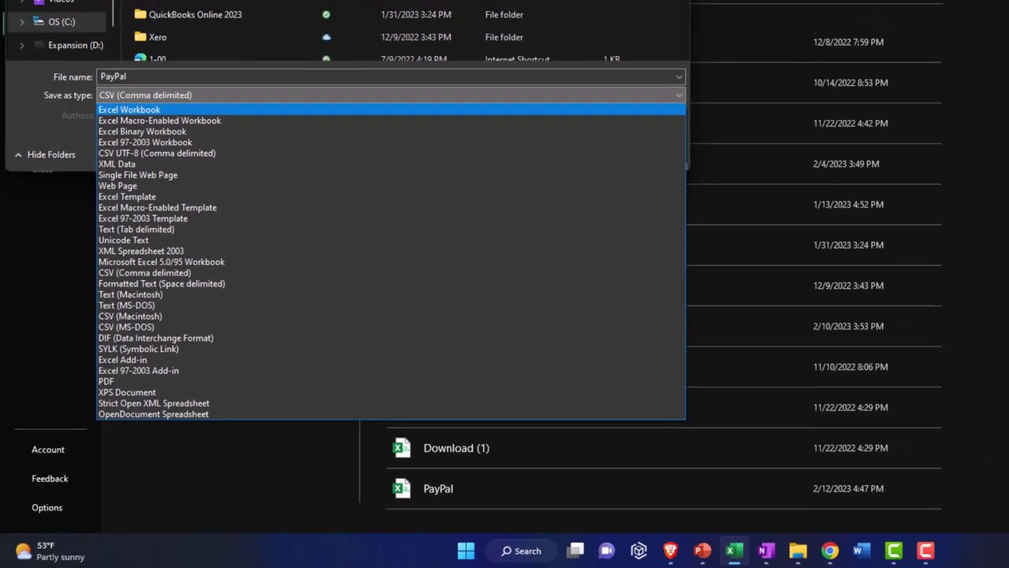
key("Escape")
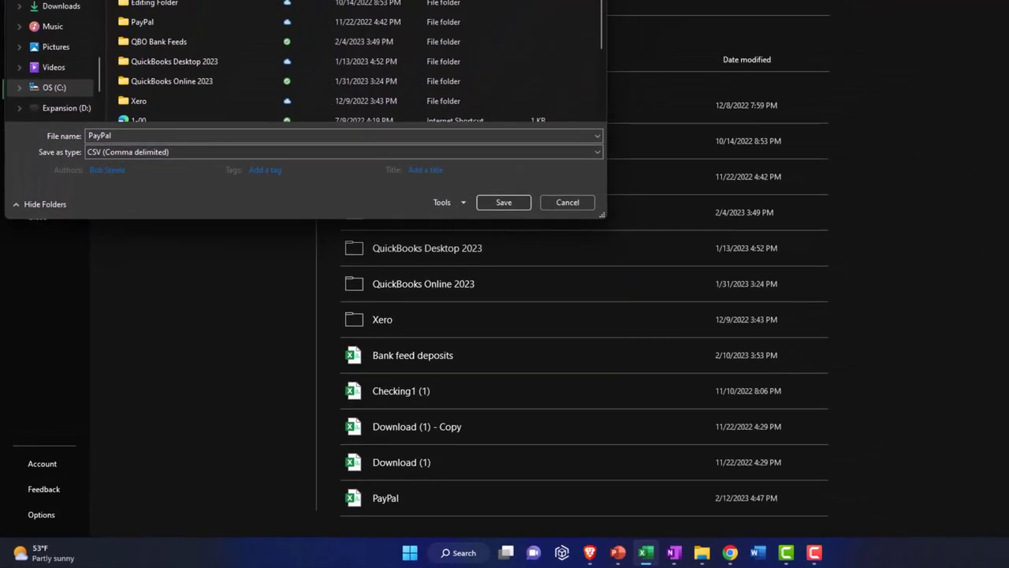
key("Escape")
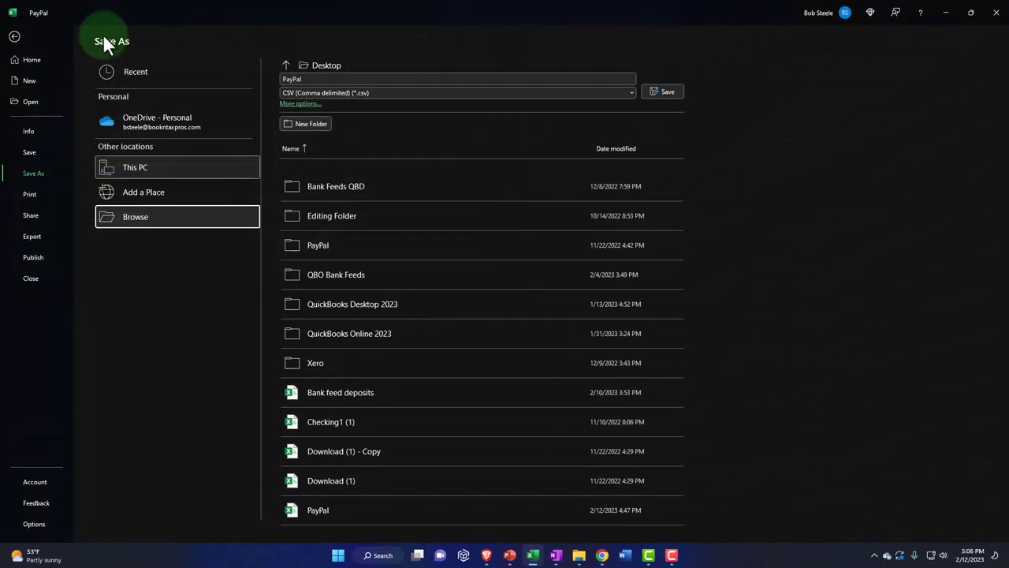
left_click(15, 36)
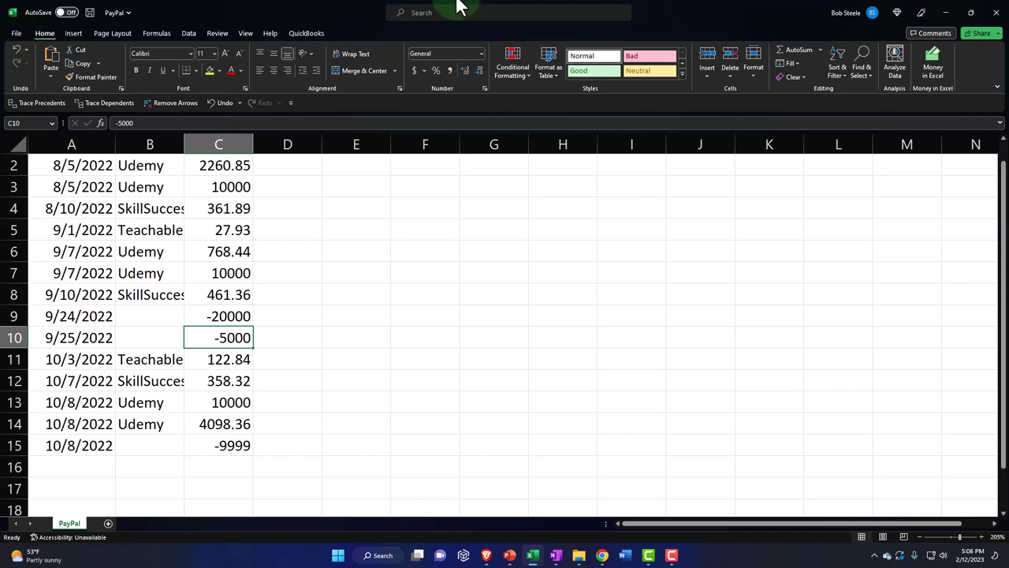
Close the PayPal workbook in Excel, discarding the unsaved changes.
left_click(995, 13)
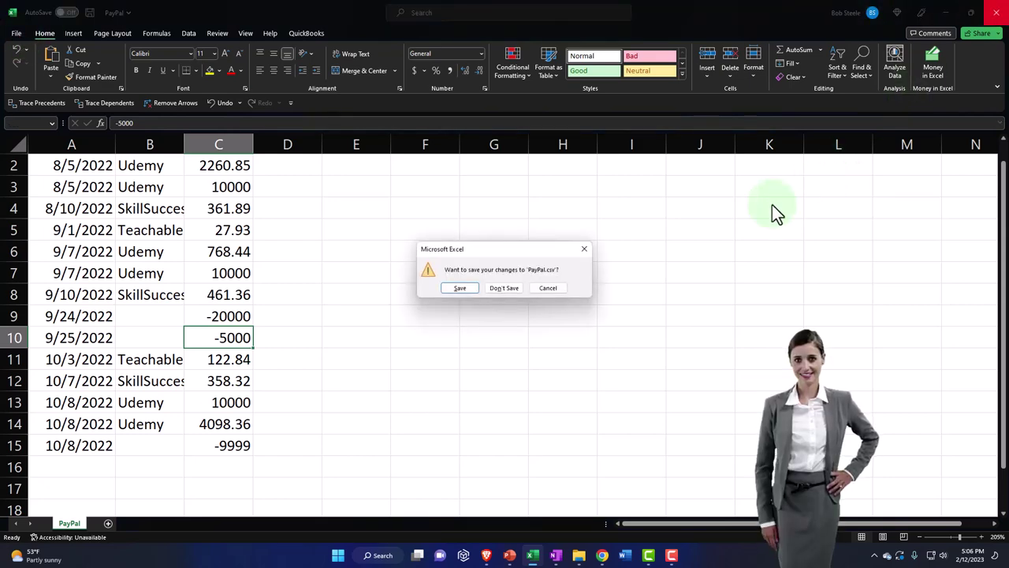
left_click(504, 288)
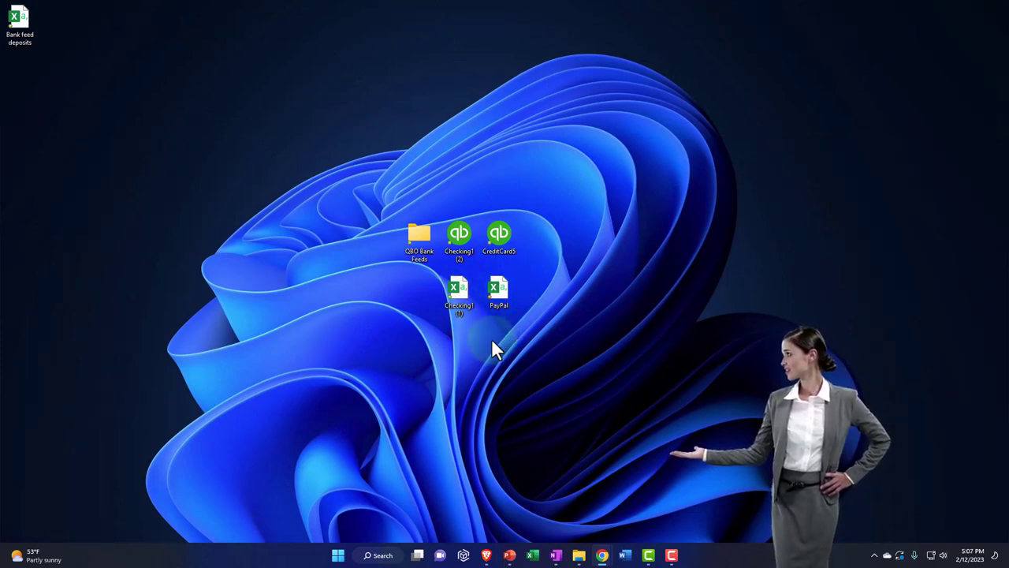
Restore the Chrome window showing the QuickBooks Banking page for Cash:Checking 2412.
mouse_move(602, 551)
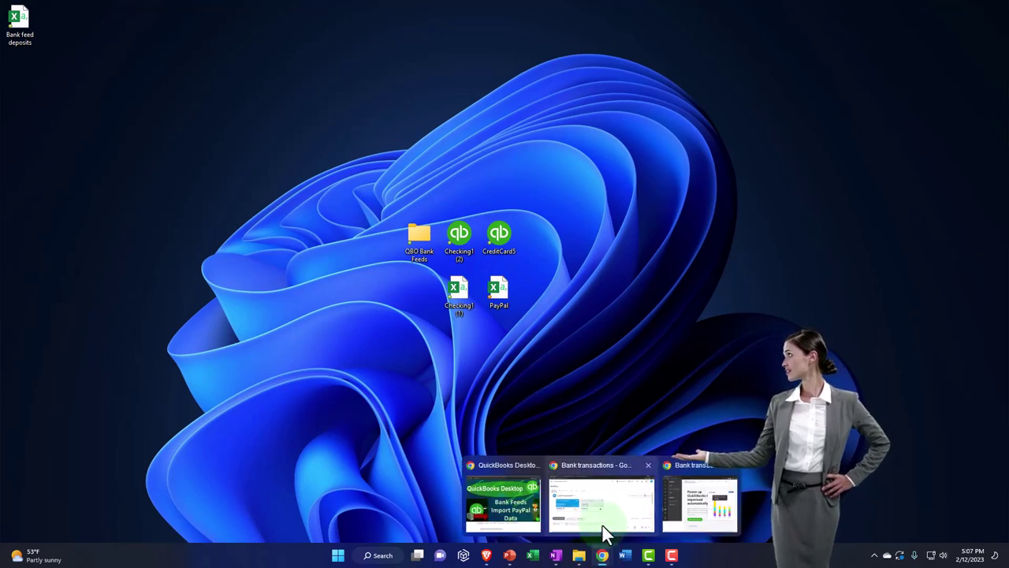
mouse_move(680, 514)
left_click(634, 508)
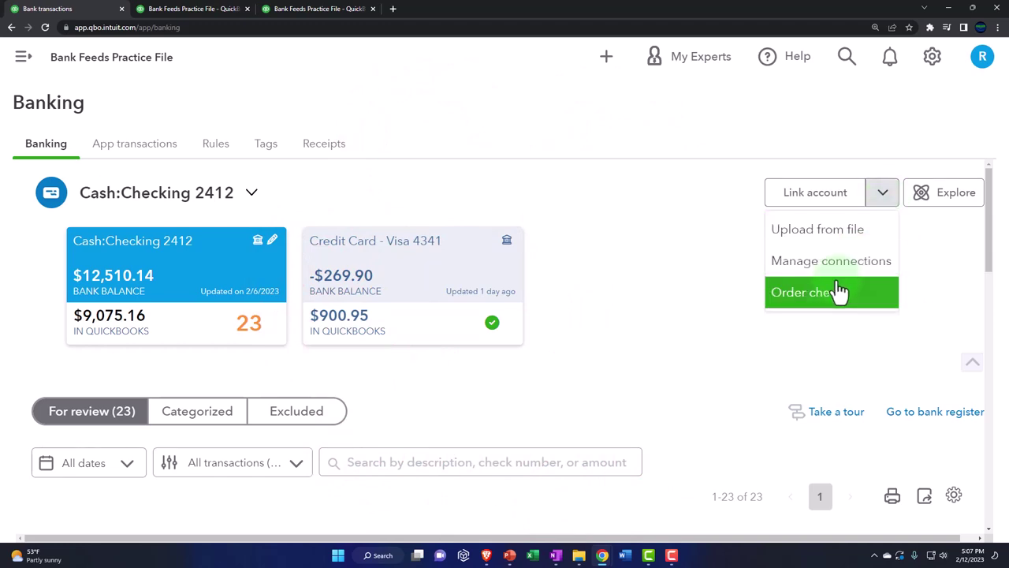
Upload PayPal.csv from the Desktop as a bank file and continue to account selection.
left_click(819, 237)
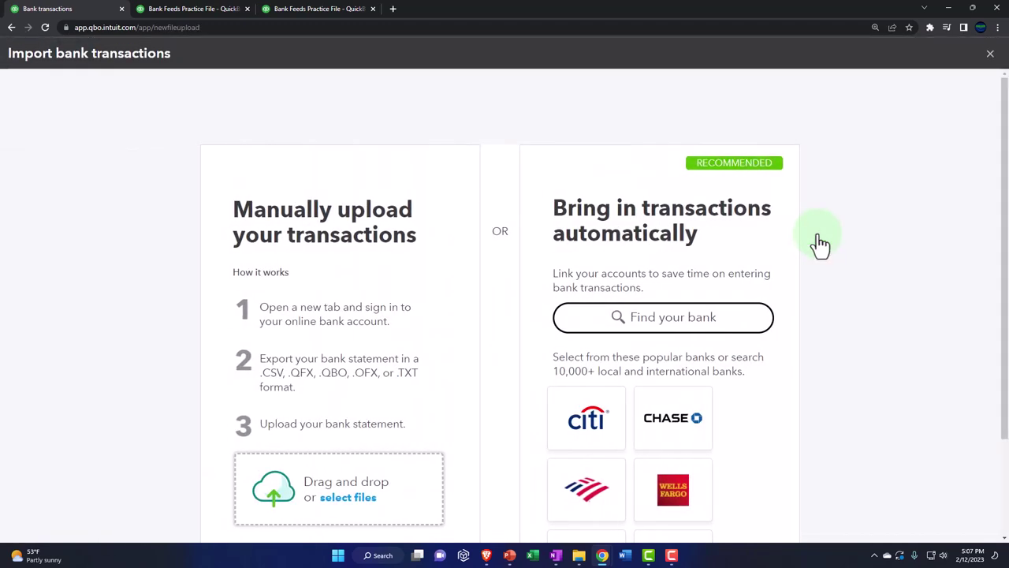
left_click(319, 497)
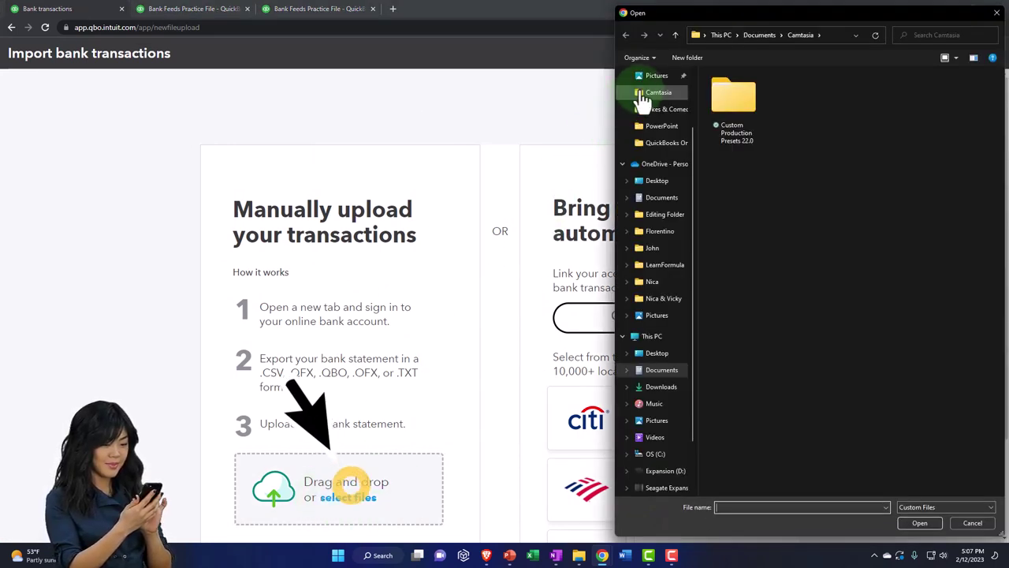
scroll(668, 112, "up", 2)
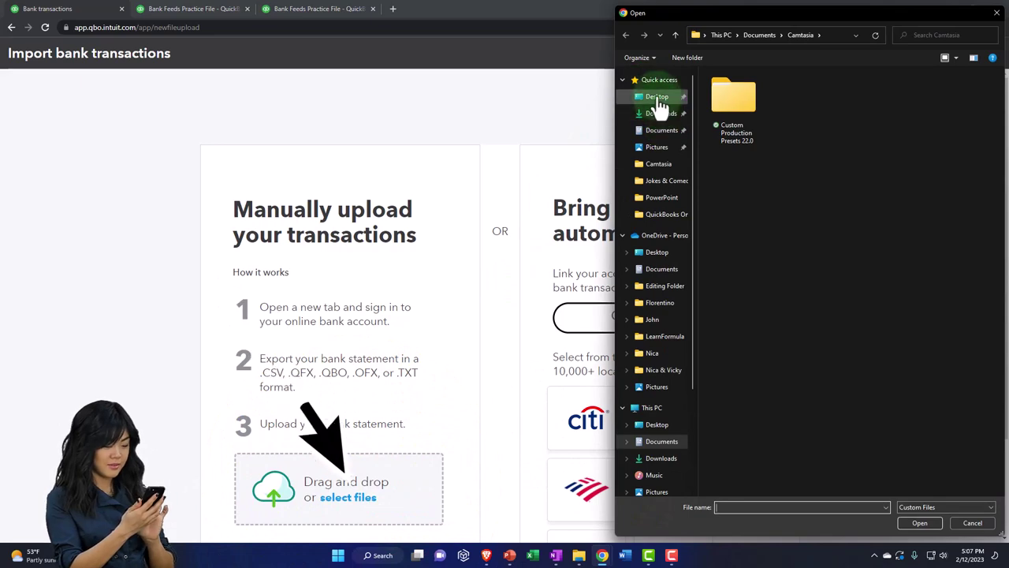
left_click(657, 96)
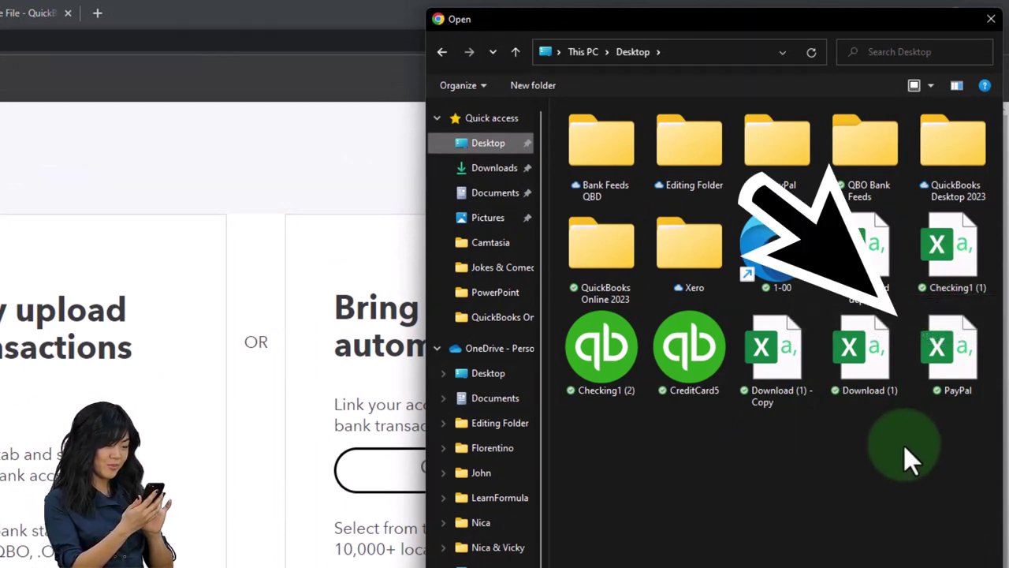
double_click(950, 359)
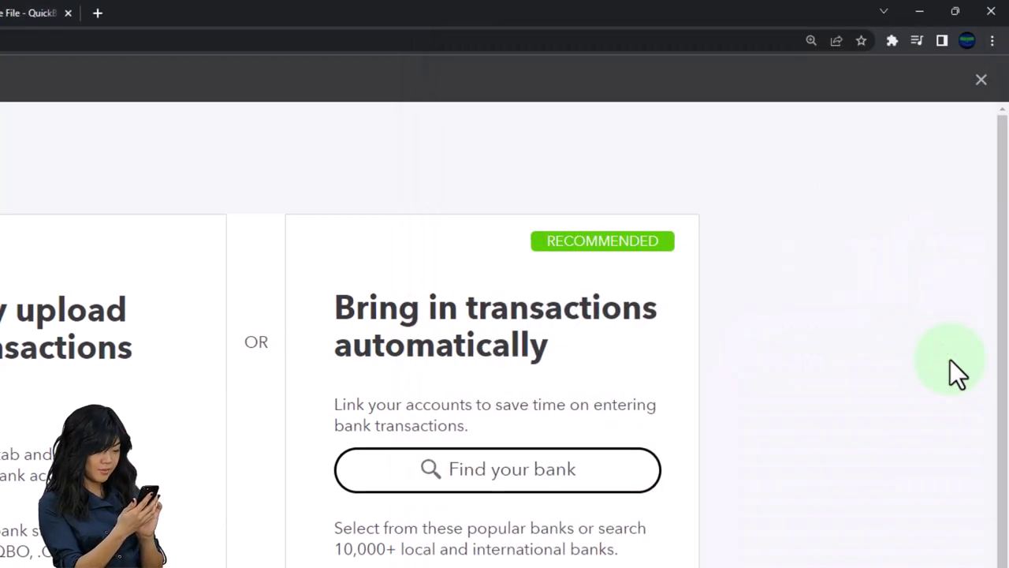
scroll(118, 323, "down", 2)
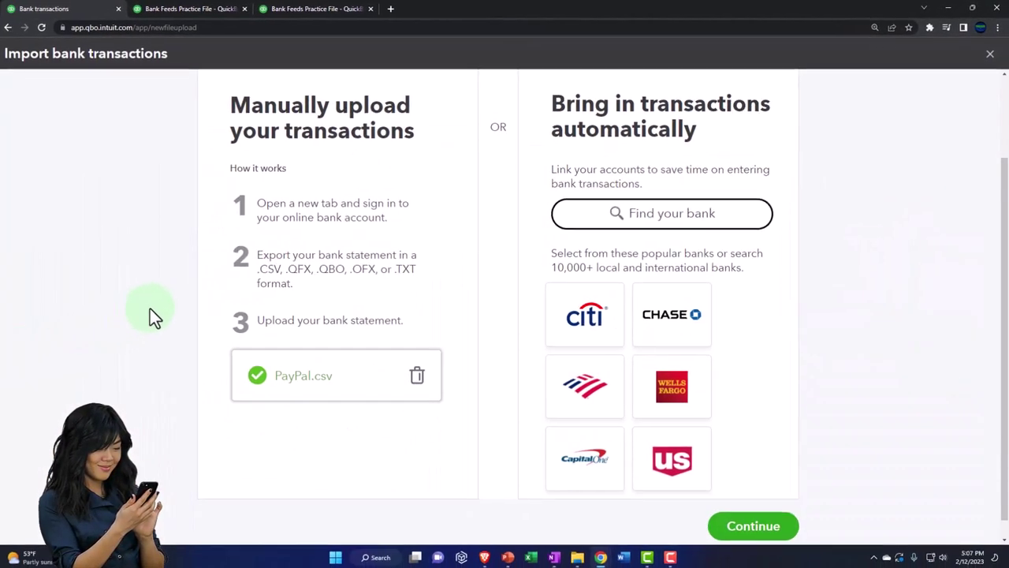
left_click(741, 528)
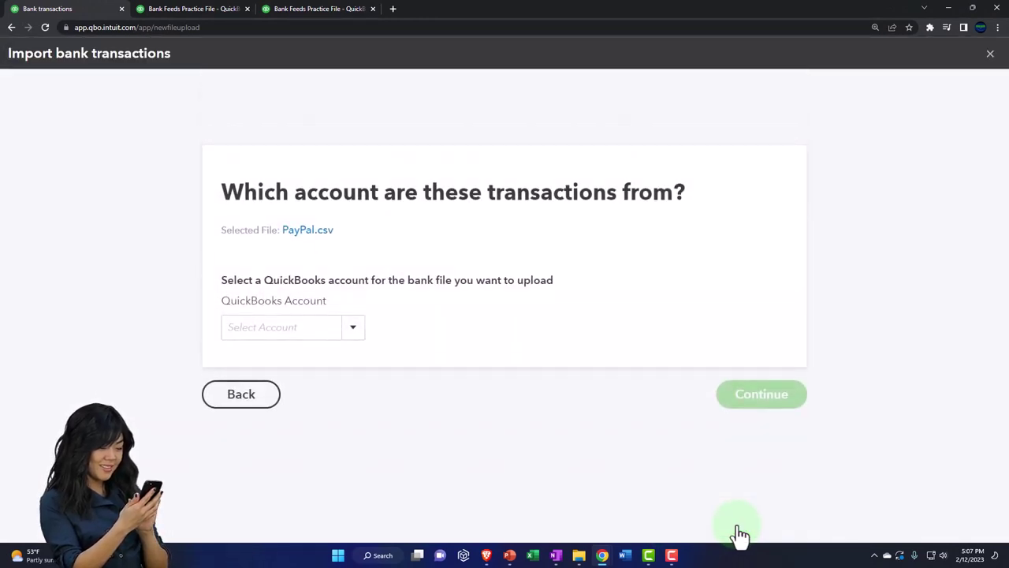
Add a new account from the QuickBooks account list and bring up its account type choices.
left_click(354, 329)
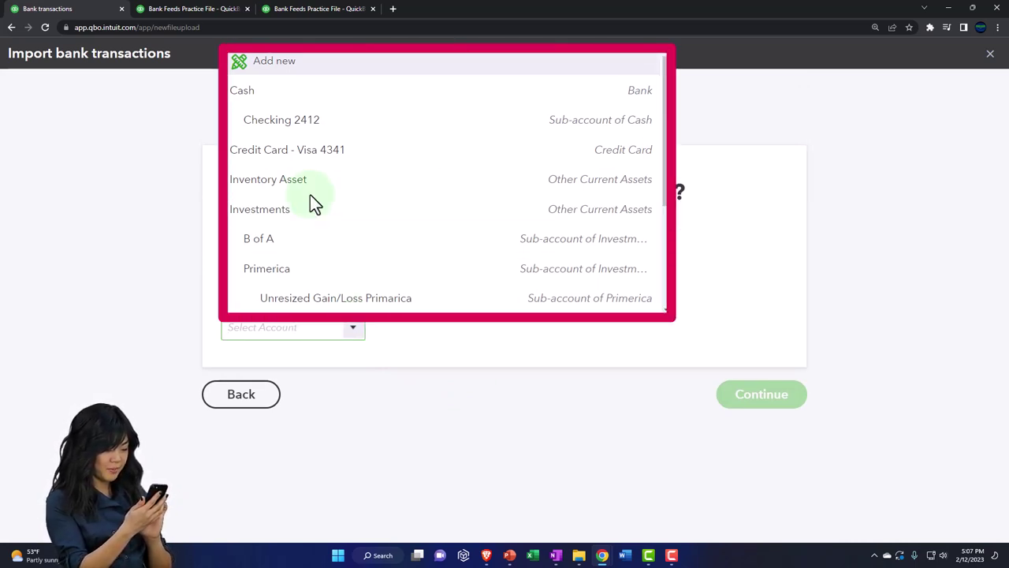
left_click(291, 67)
left_click(343, 164)
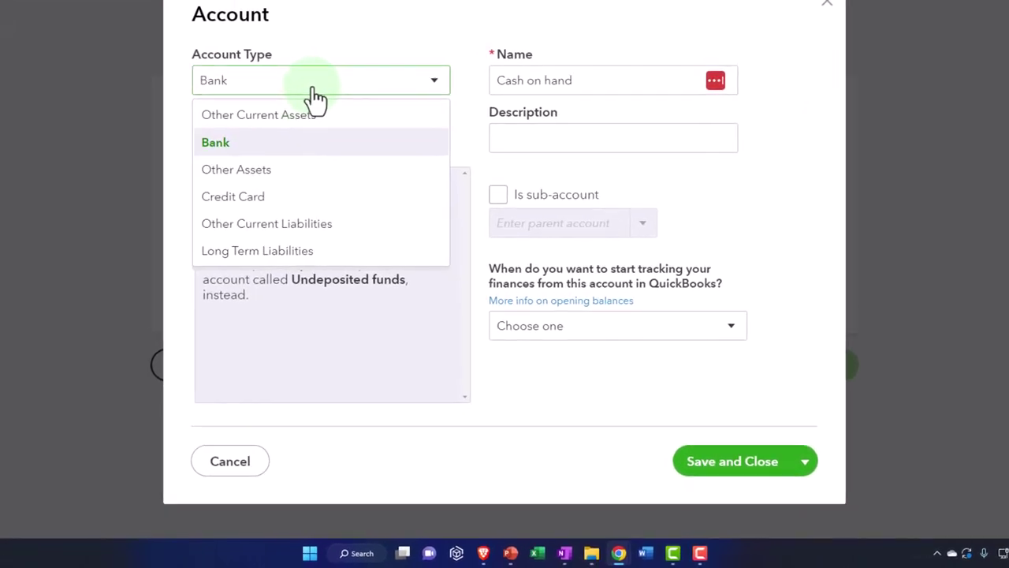
Make the new account Bank type with Checking detail, named PayPal, as a sub-account of Cash.
left_click(237, 142)
left_click(434, 136)
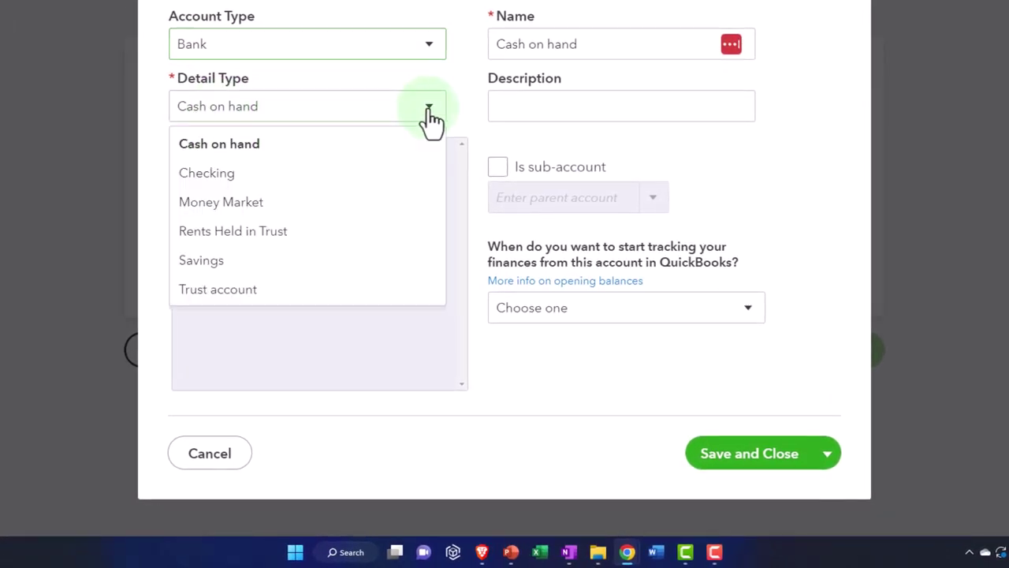
left_click(383, 172)
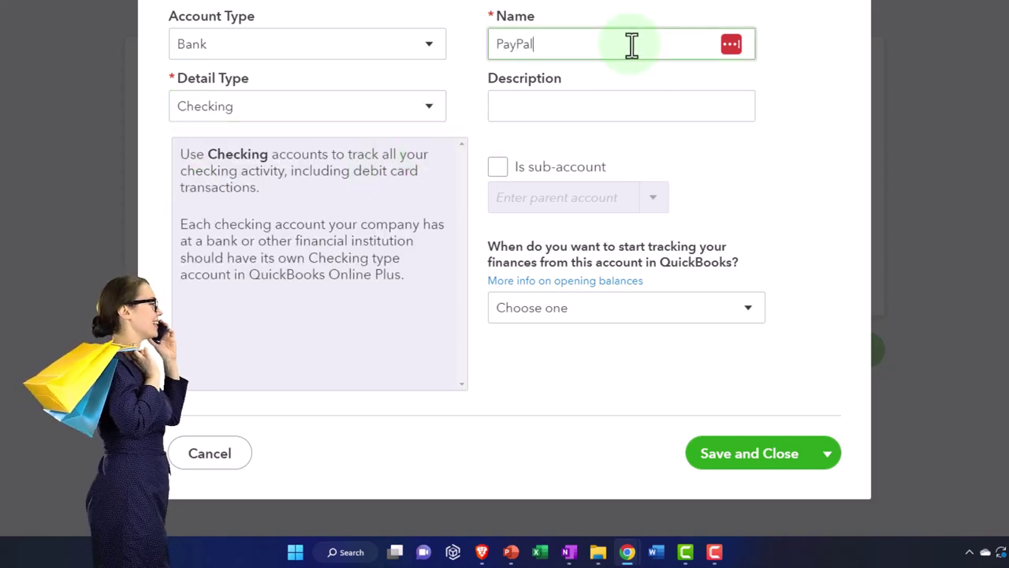
left_click(592, 100)
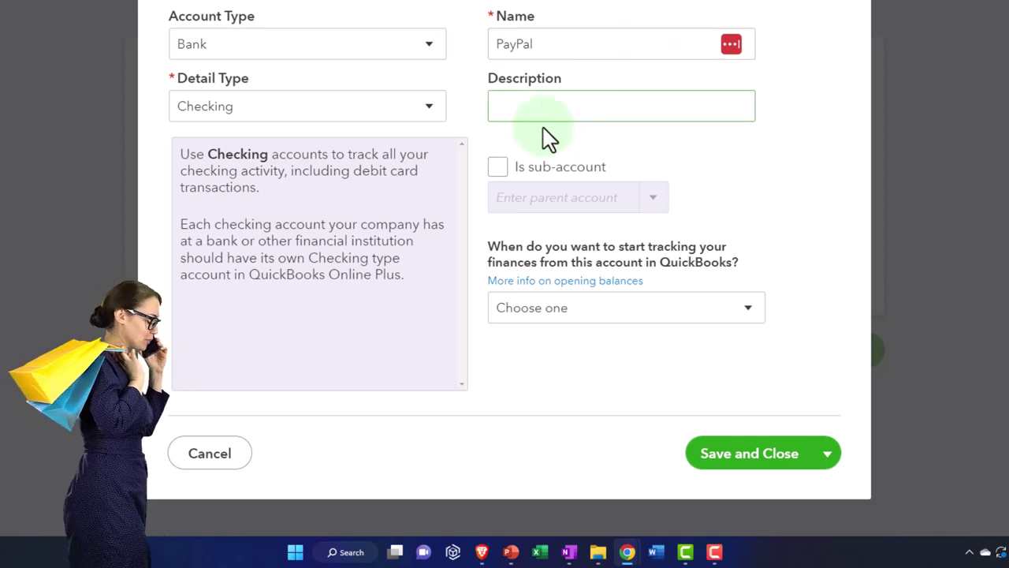
left_click(452, 167)
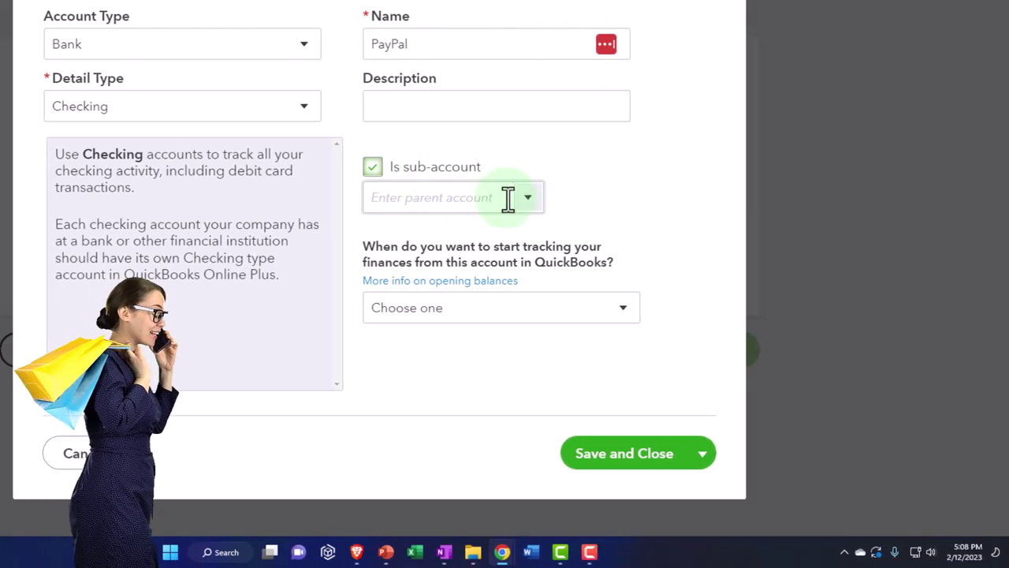
left_click(606, 197)
left_click(421, 239)
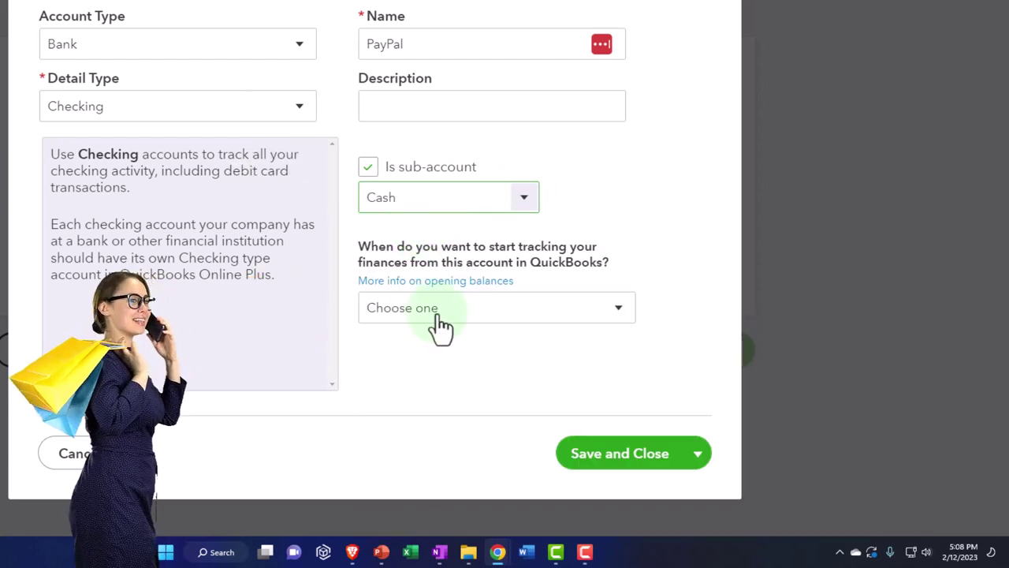
Set tracking to start from a custom date, first picking 08/04/2022.
left_click(617, 309)
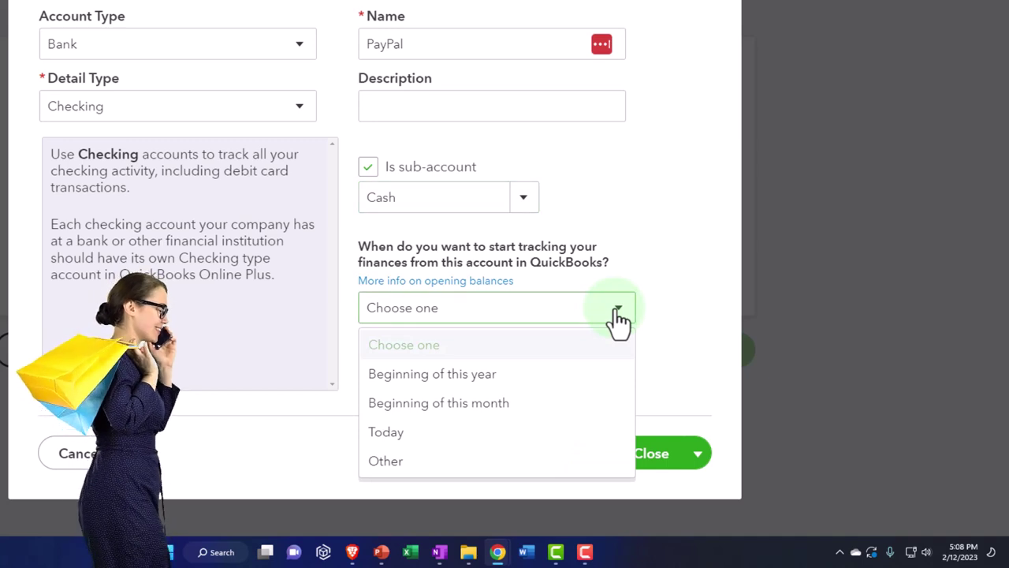
left_click(433, 461)
left_click(394, 365)
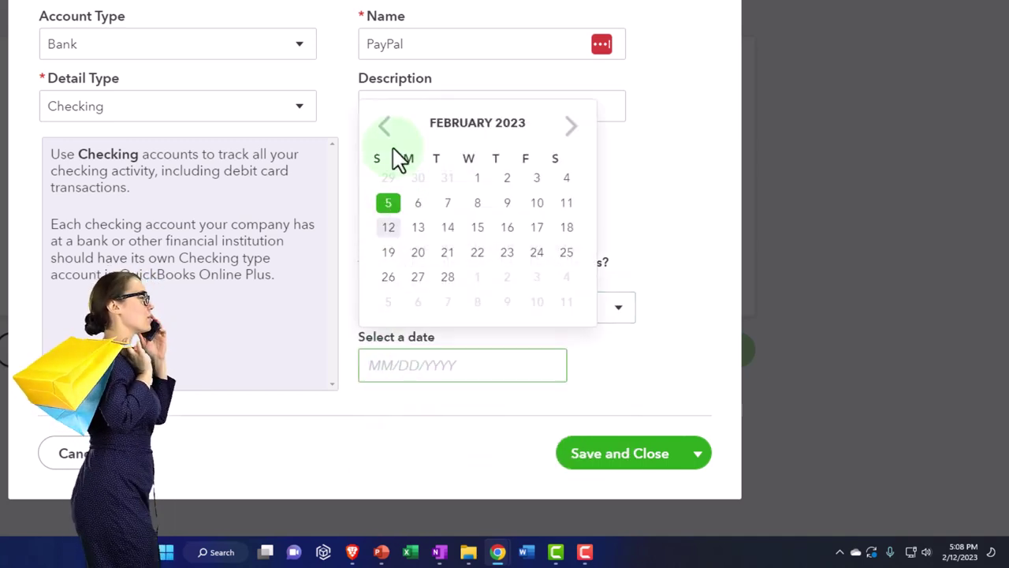
left_click(381, 128)
left_click(382, 128)
left_click(385, 128)
left_click(385, 128)
left_click(385, 128)
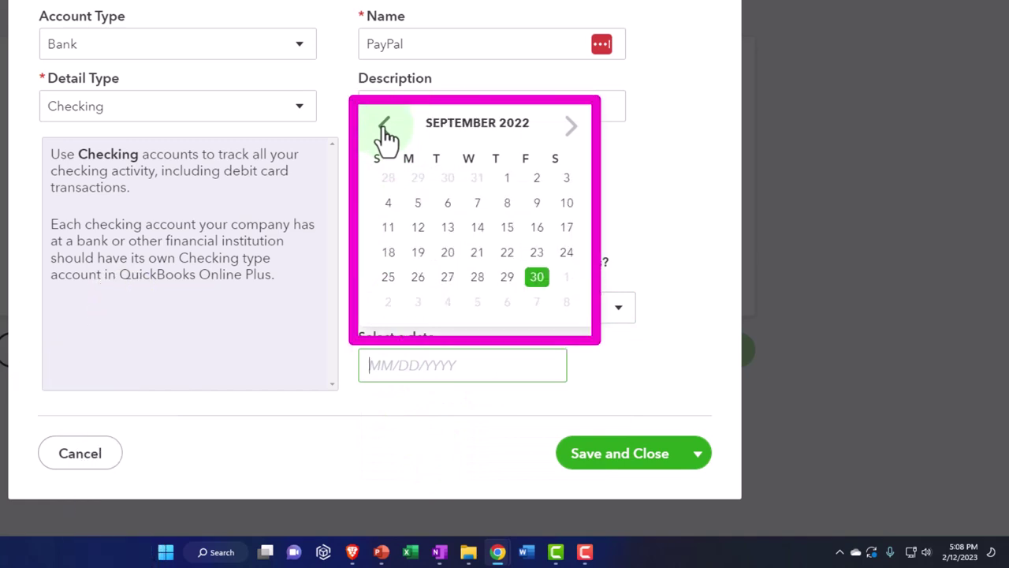
left_click(385, 127)
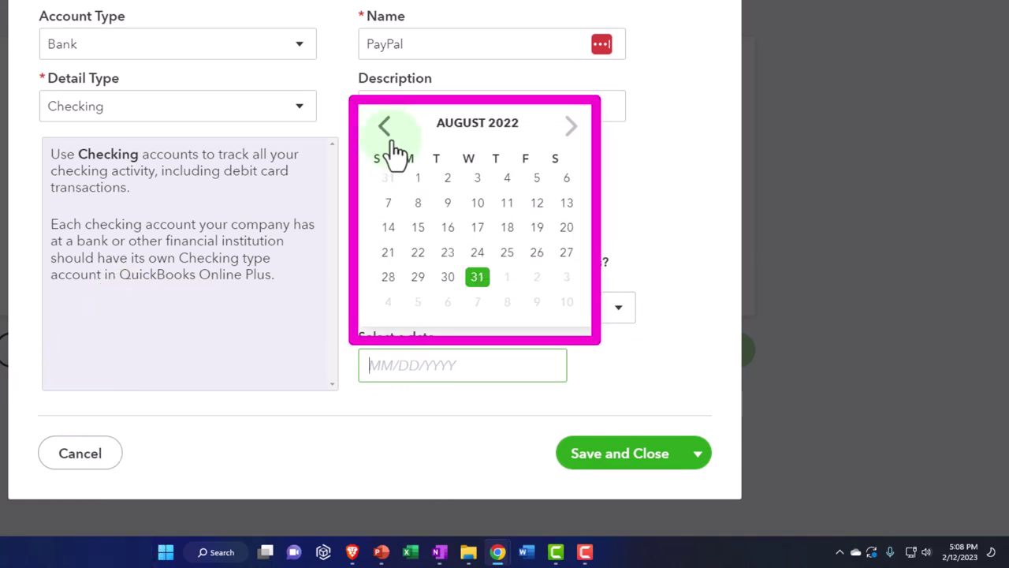
left_click(506, 207)
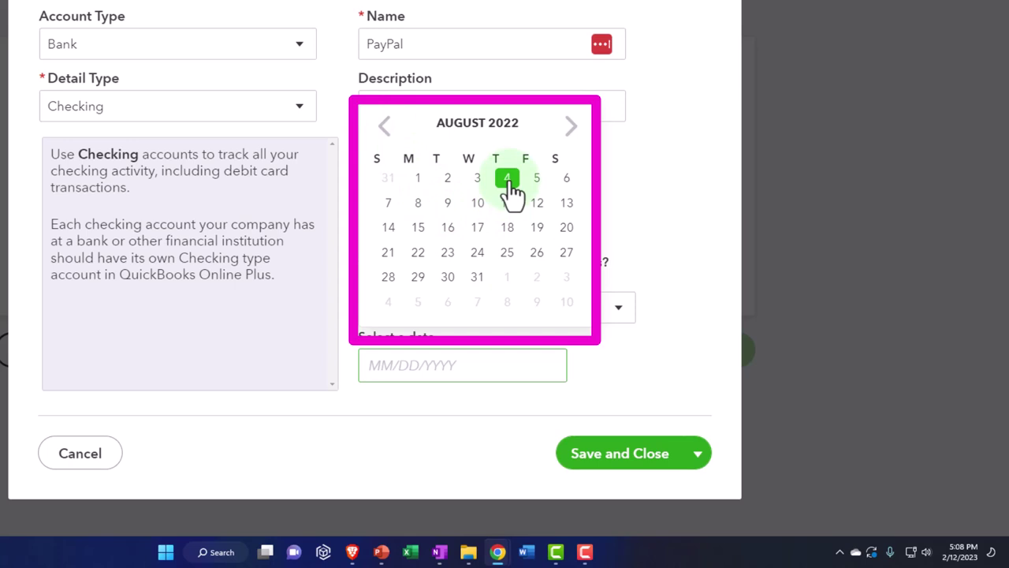
left_click(508, 181)
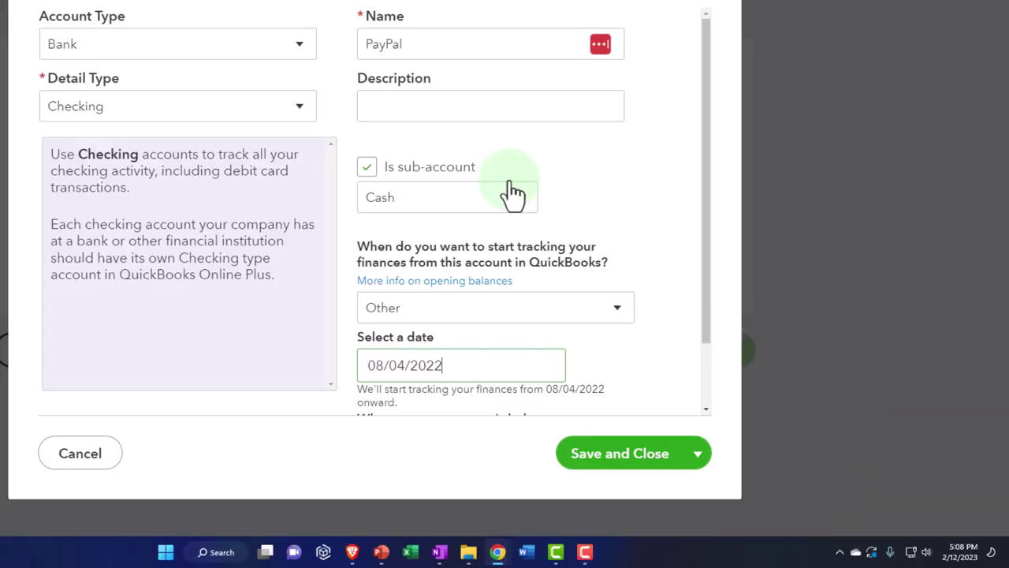
Correct the start date to 07/01/2022, save the PayPal account and continue to file format.
left_click(503, 361)
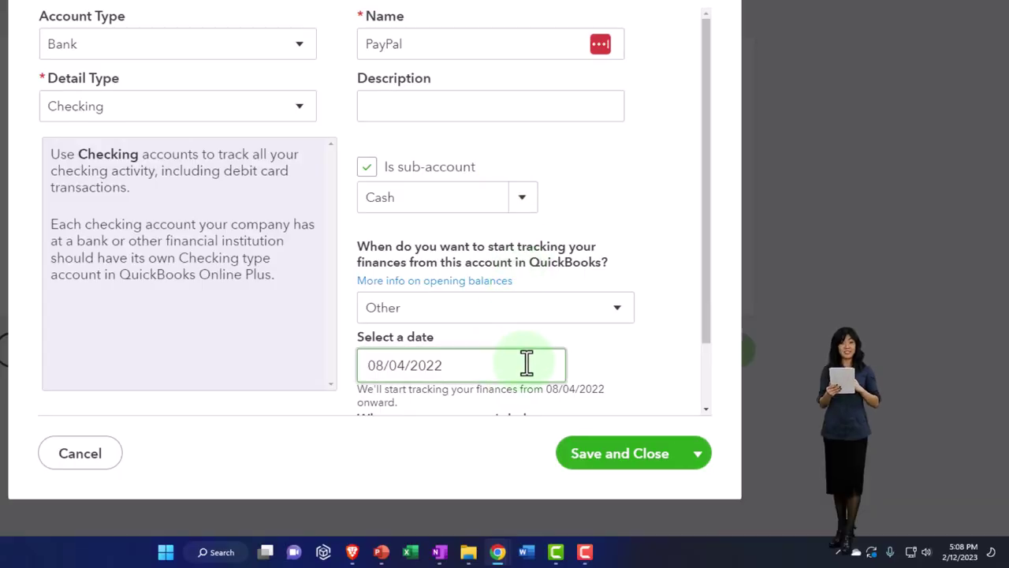
scroll(527, 363, "down", 1)
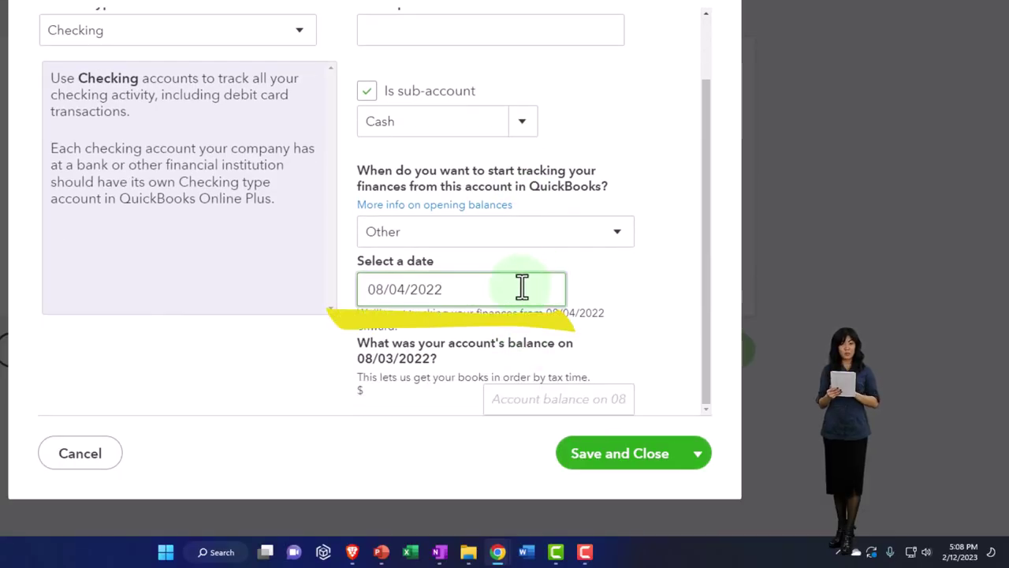
left_click(613, 235)
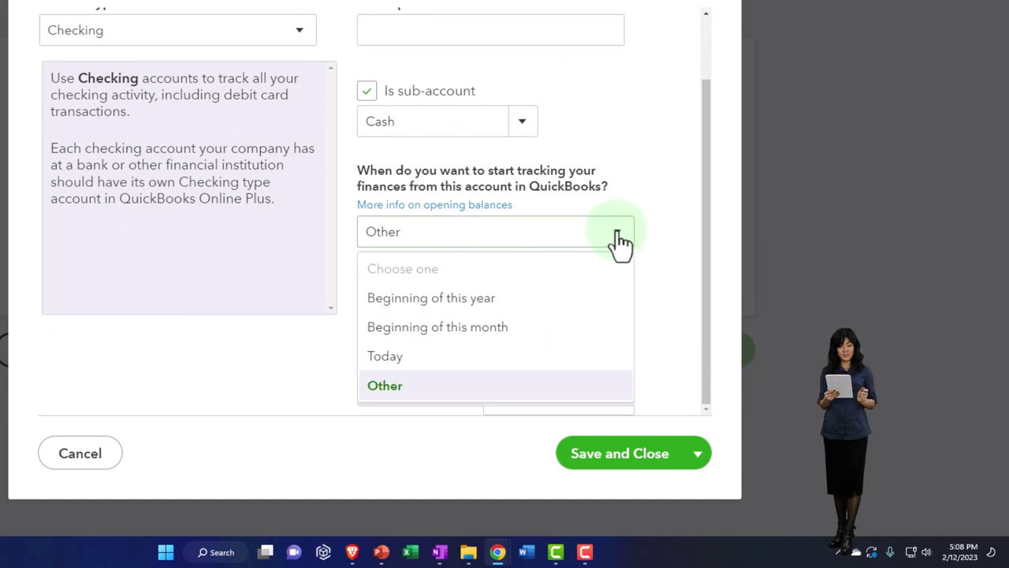
left_click(398, 388)
left_click(395, 290)
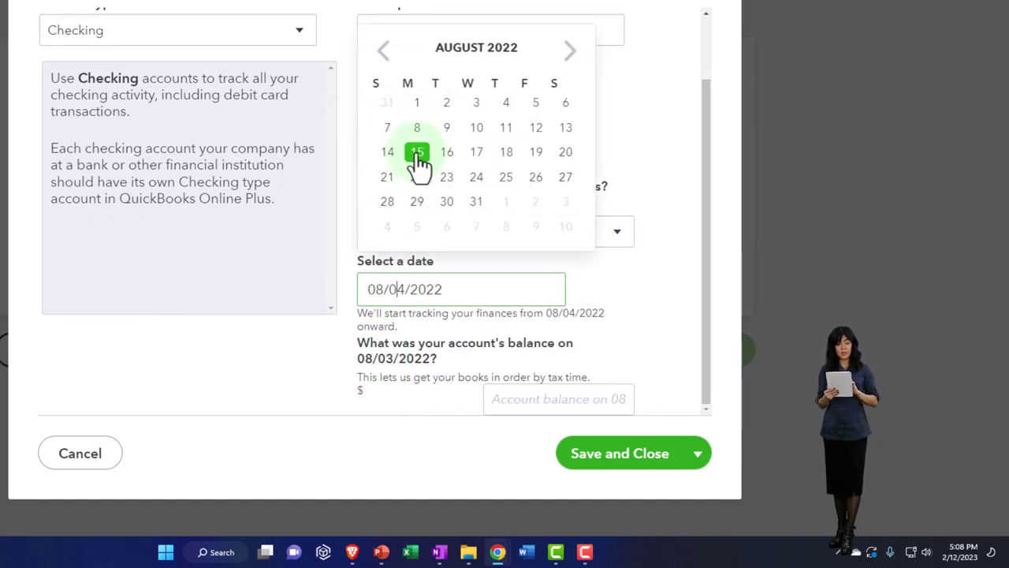
left_click(385, 56)
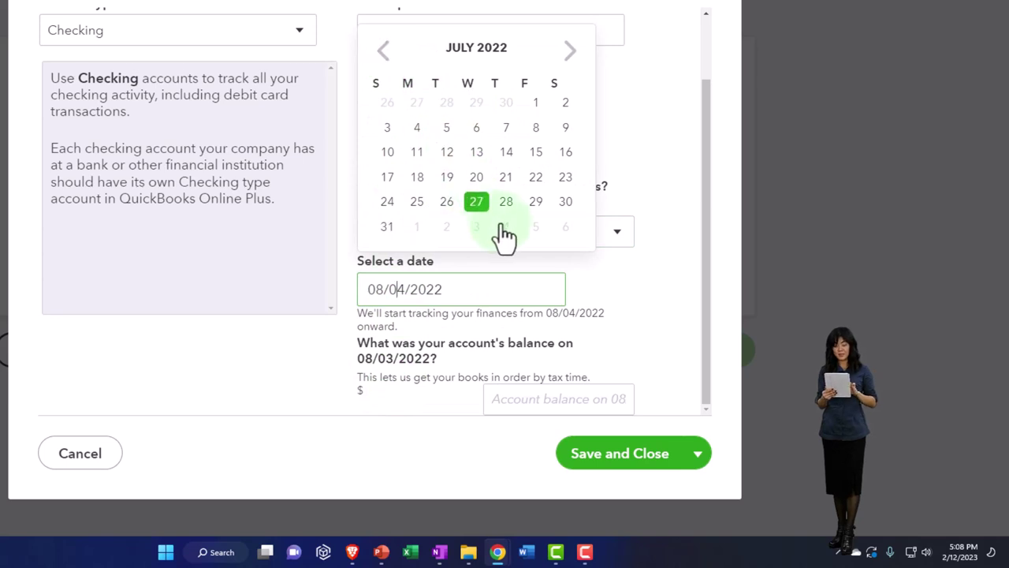
left_click(534, 102)
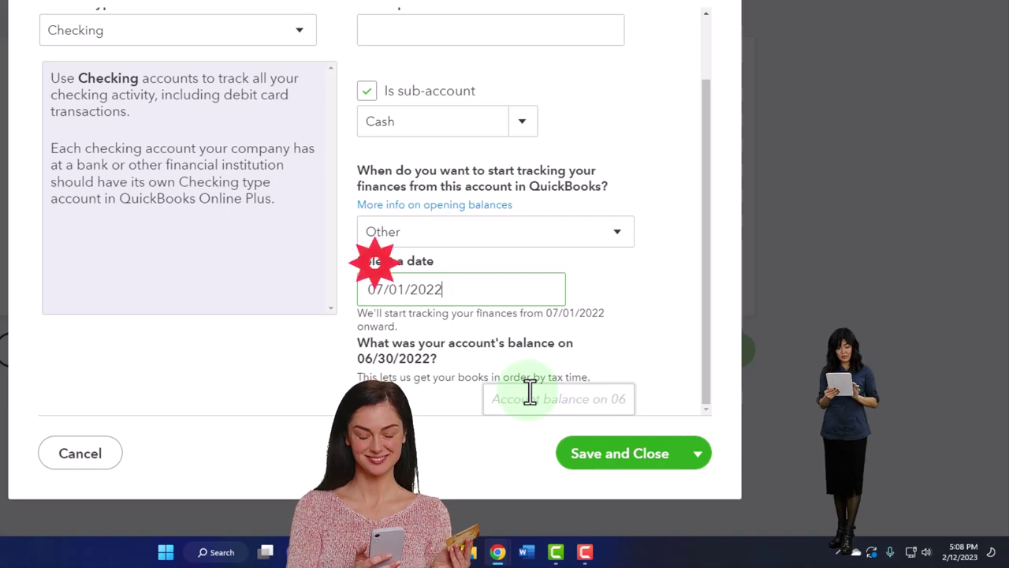
left_click(598, 472)
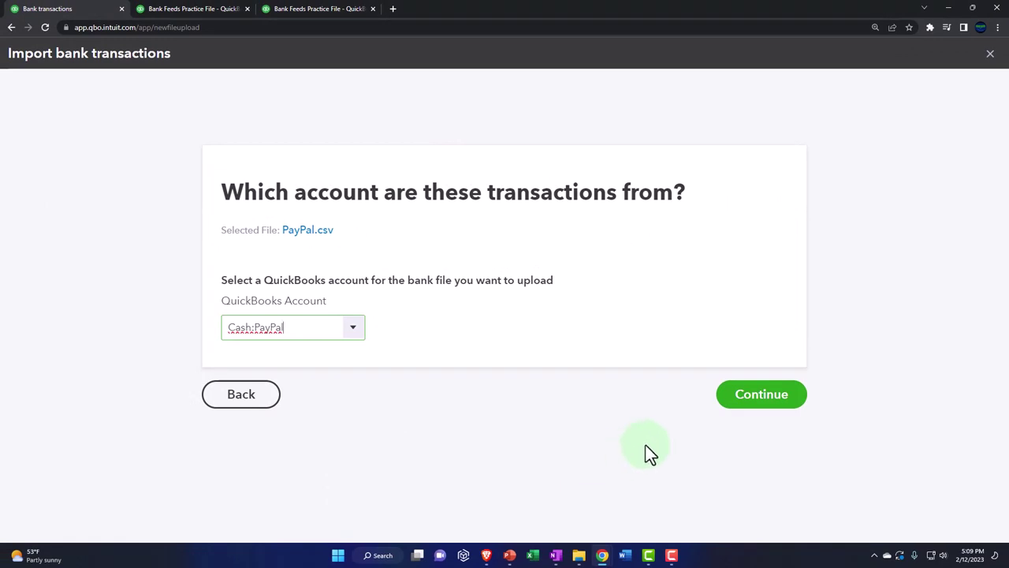
left_click(745, 406)
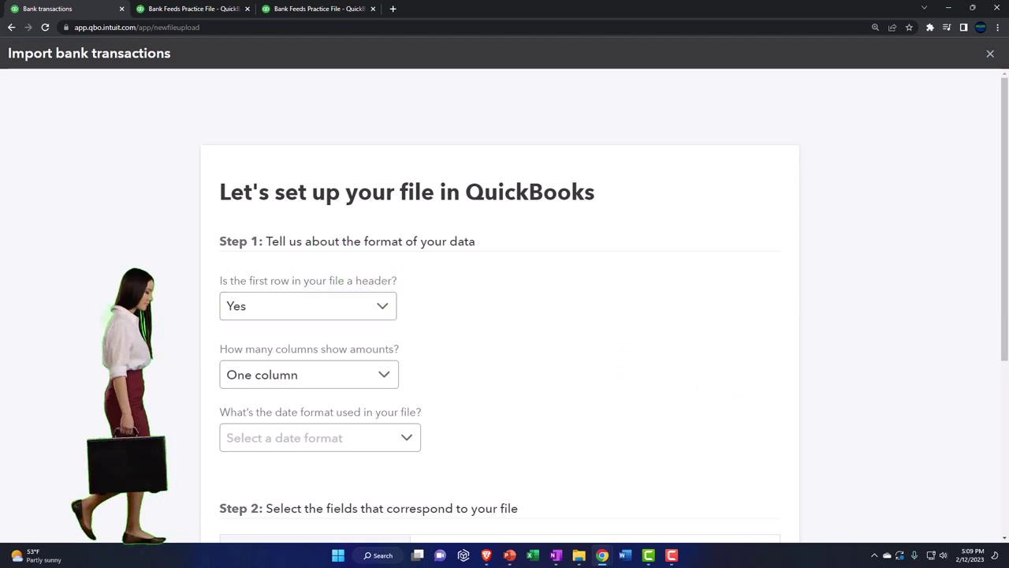
Mark the first row as not a header, keep one amount column, and choose MM/dd/yyyy dates.
scroll(504, 284, "down", 1)
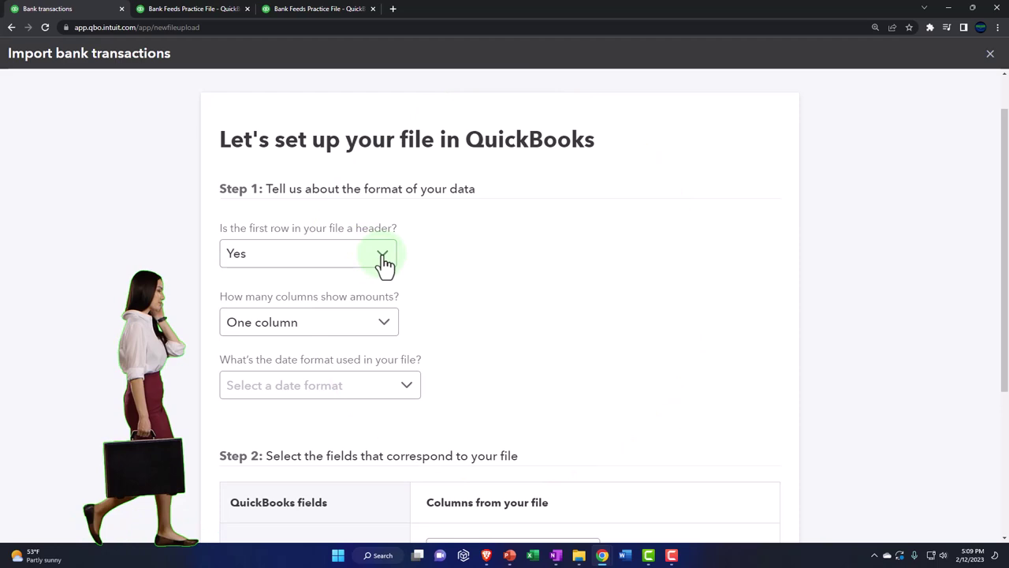
left_click(383, 257)
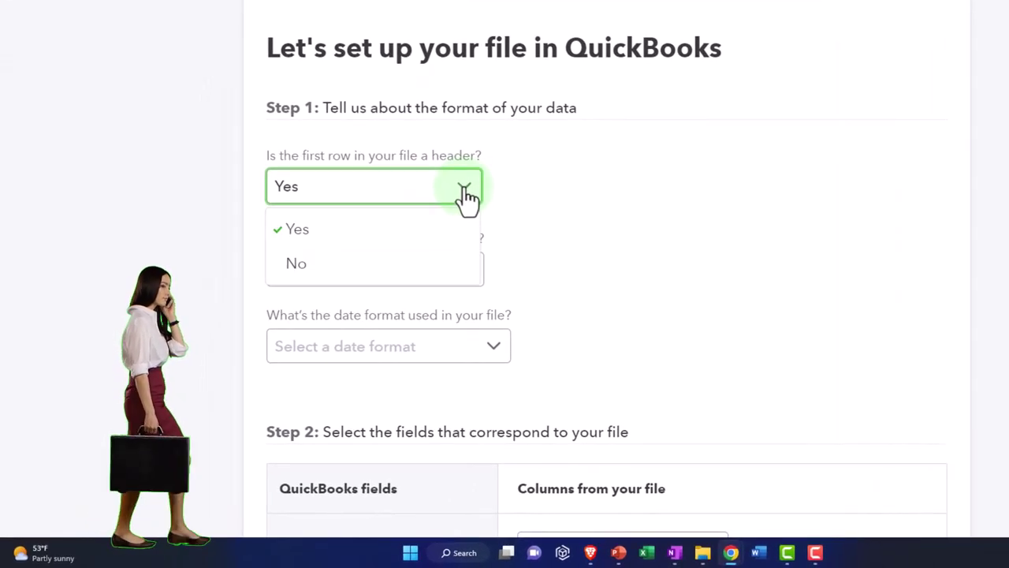
left_click(466, 193)
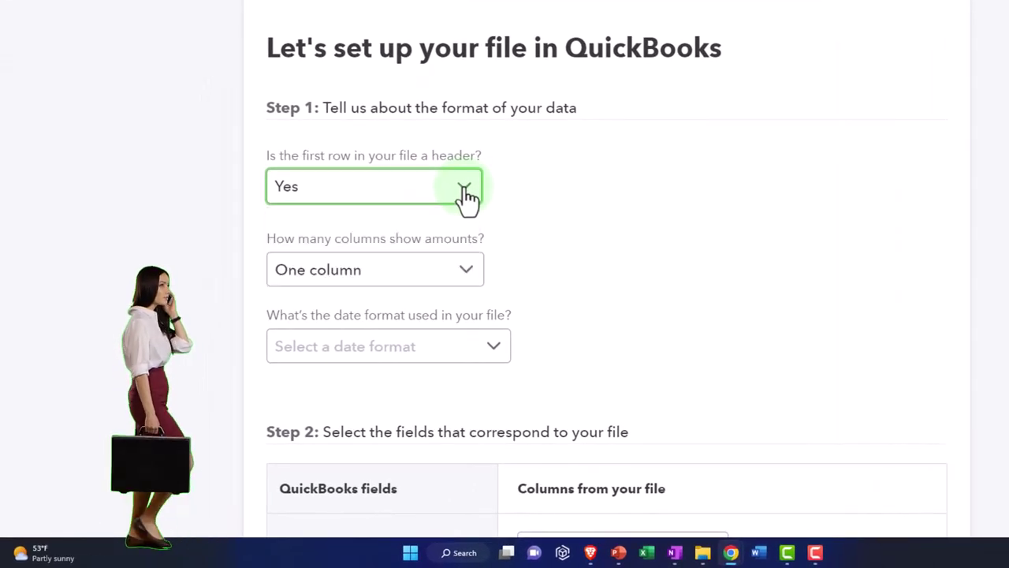
left_click(466, 194)
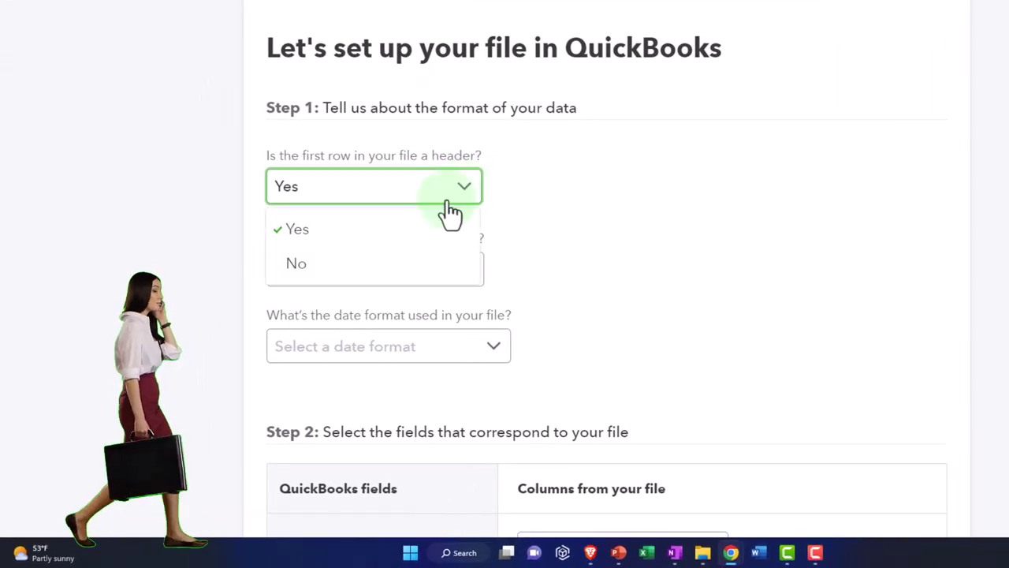
left_click(323, 276)
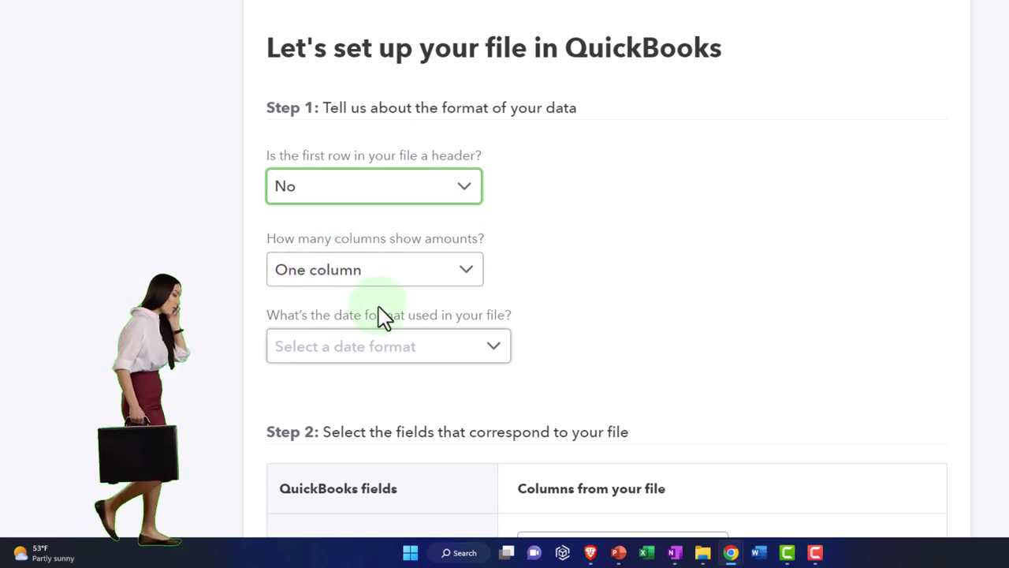
left_click(466, 272)
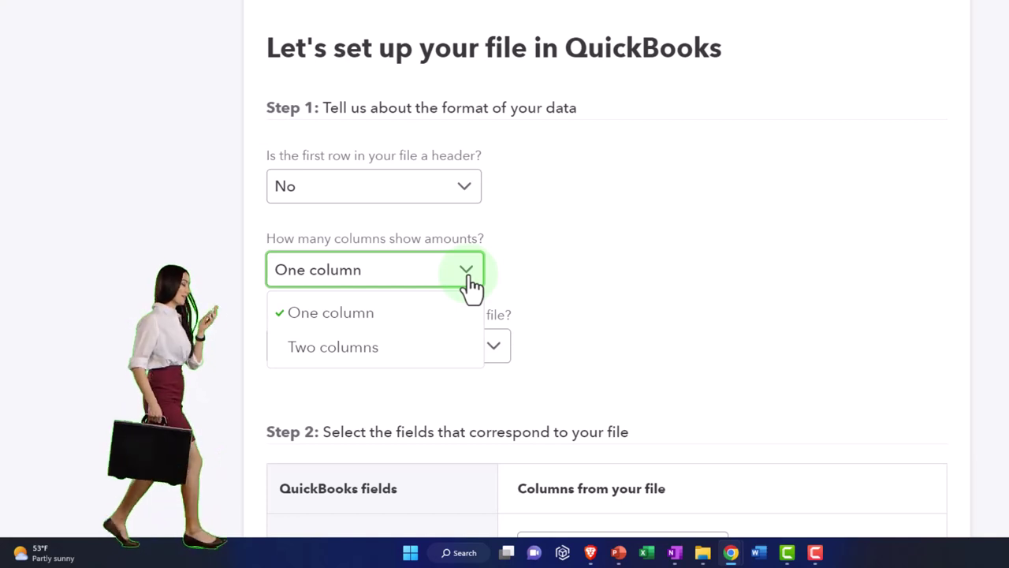
left_click(392, 326)
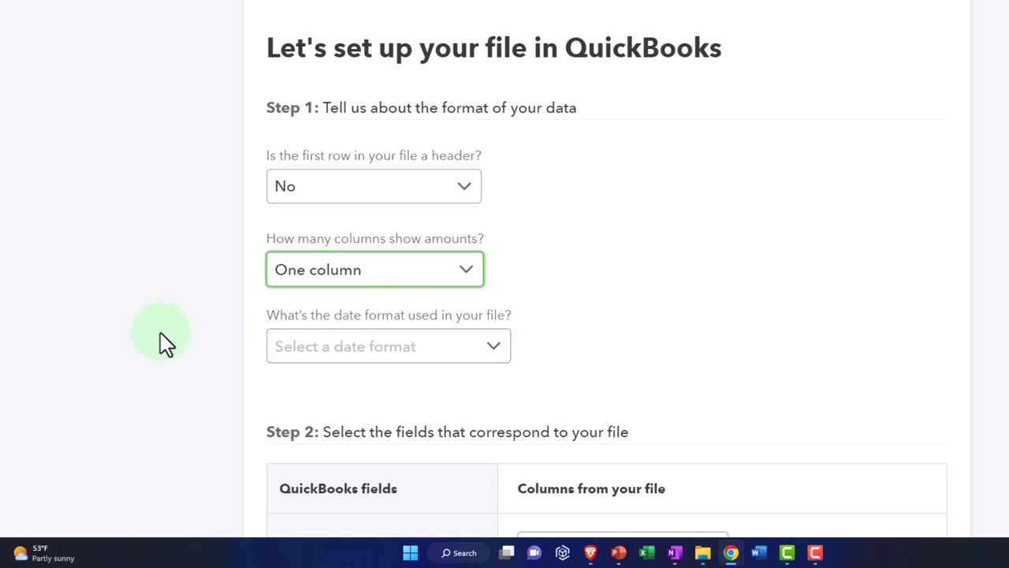
scroll(160, 331, "down", 1)
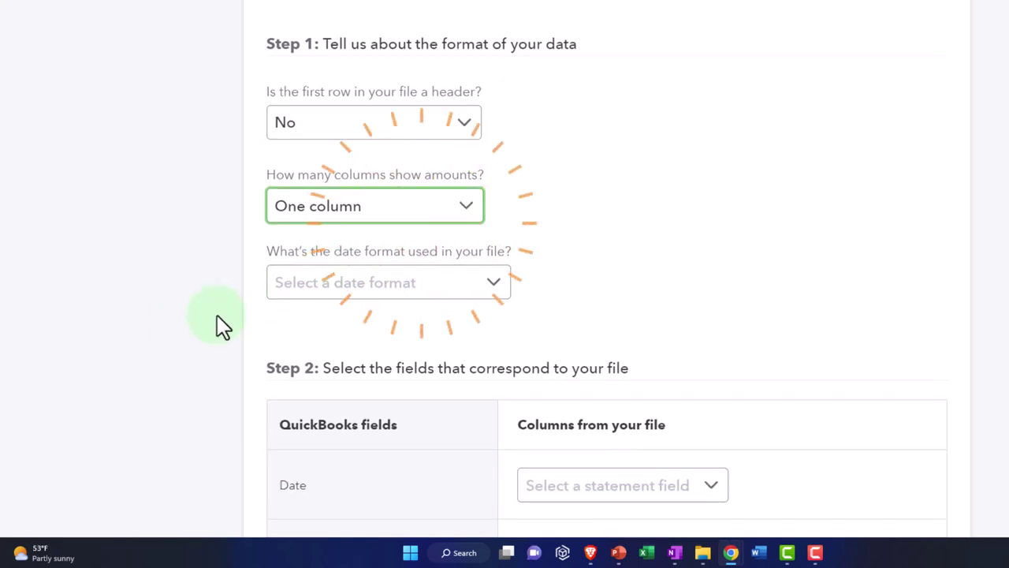
left_click(494, 284)
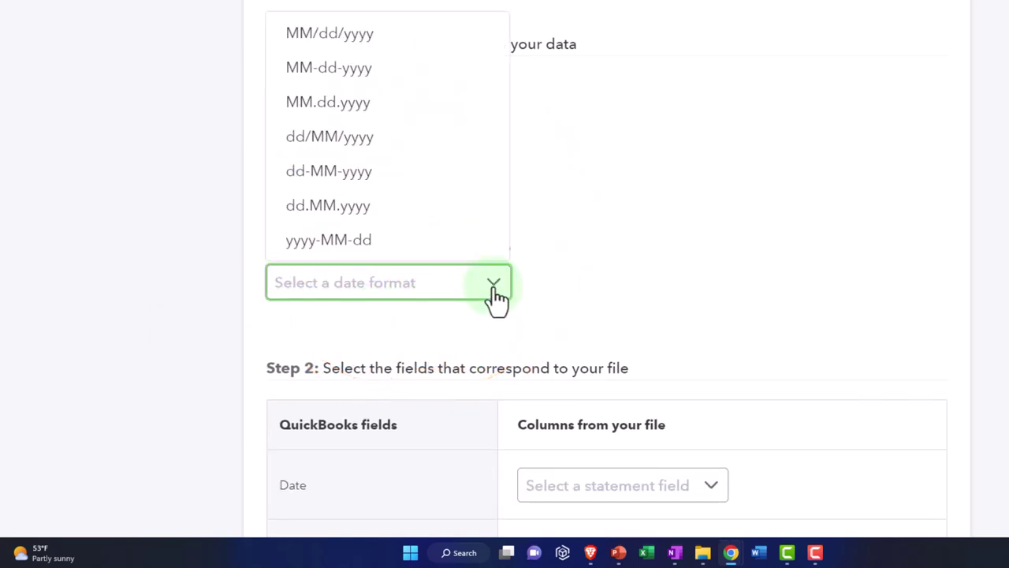
left_click(363, 39)
Map Column 1 to Date, Column 2 to Description and Column 3 to Amount, then continue.
scroll(71, 387, "down", 3)
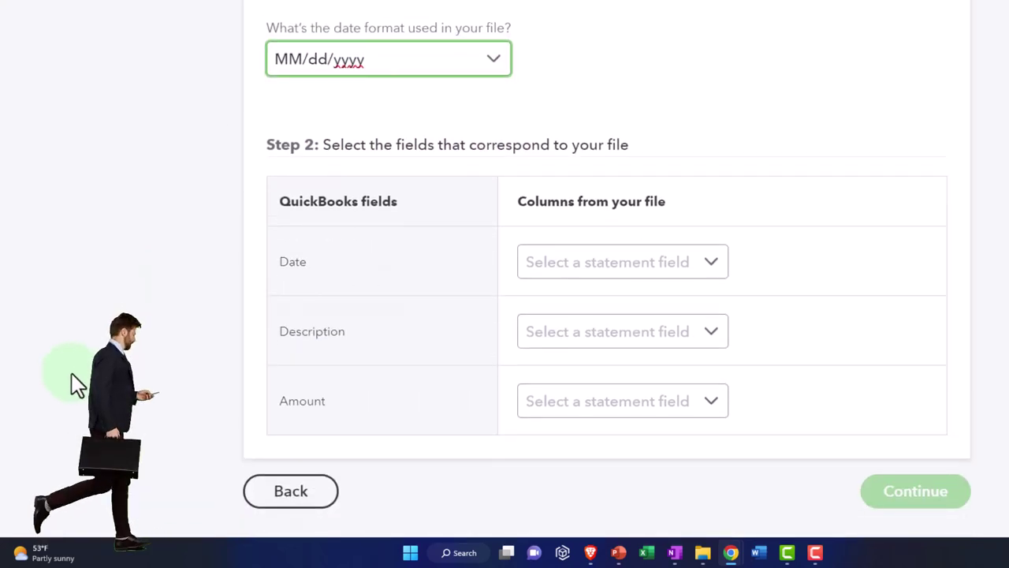
left_click(719, 268)
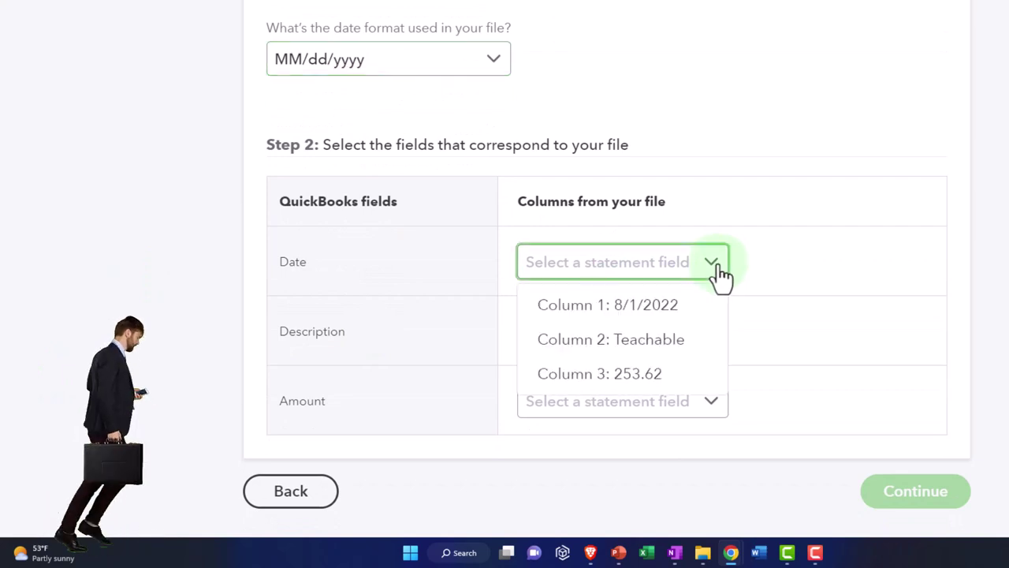
left_click(673, 316)
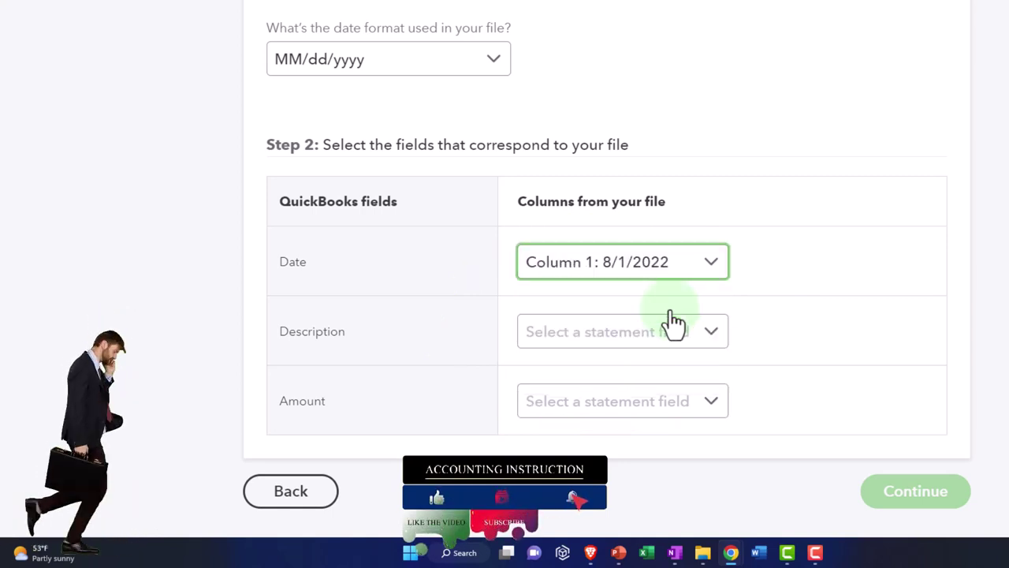
left_click(701, 341)
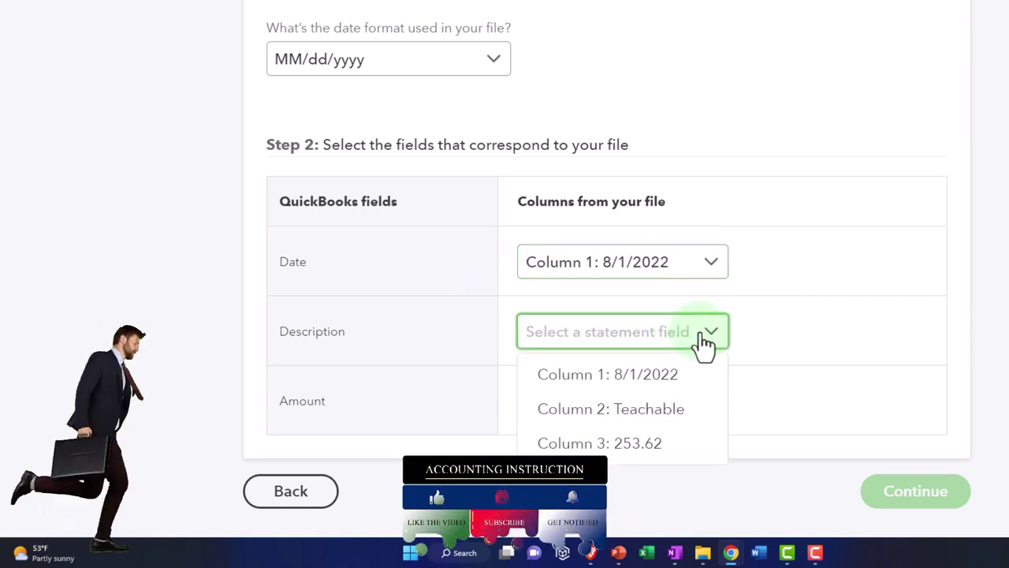
left_click(683, 419)
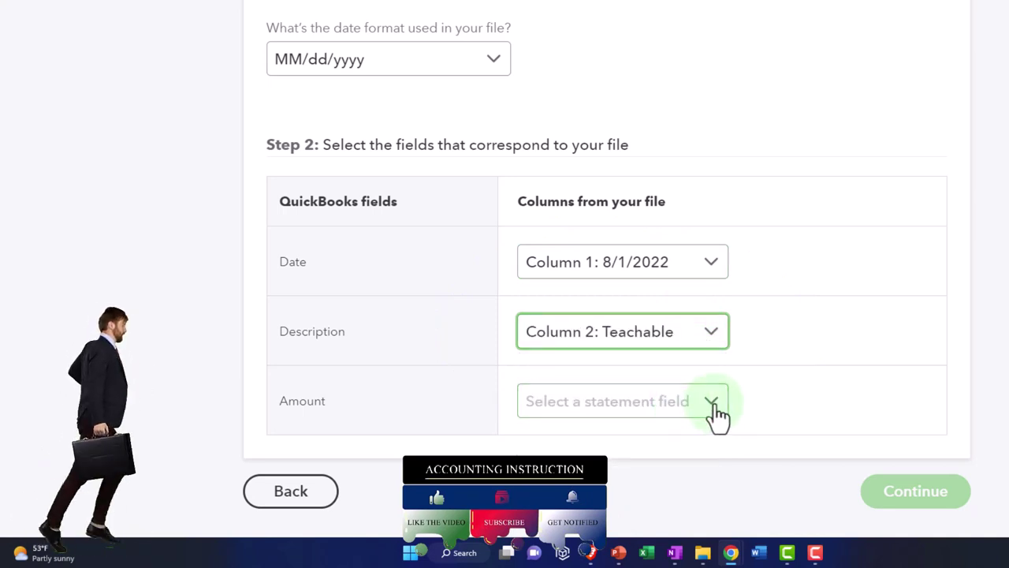
left_click(714, 405)
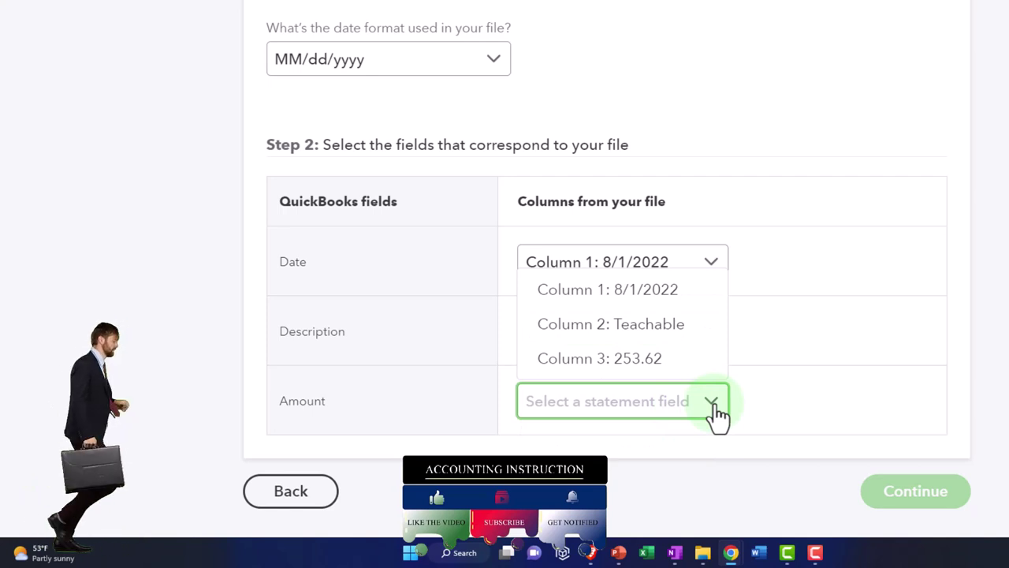
left_click(647, 366)
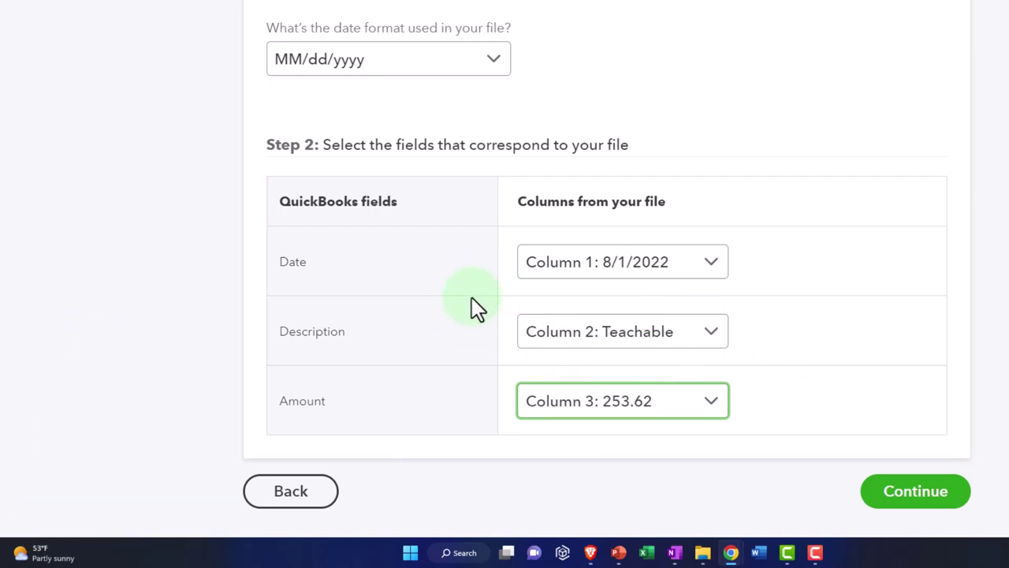
left_click(914, 491)
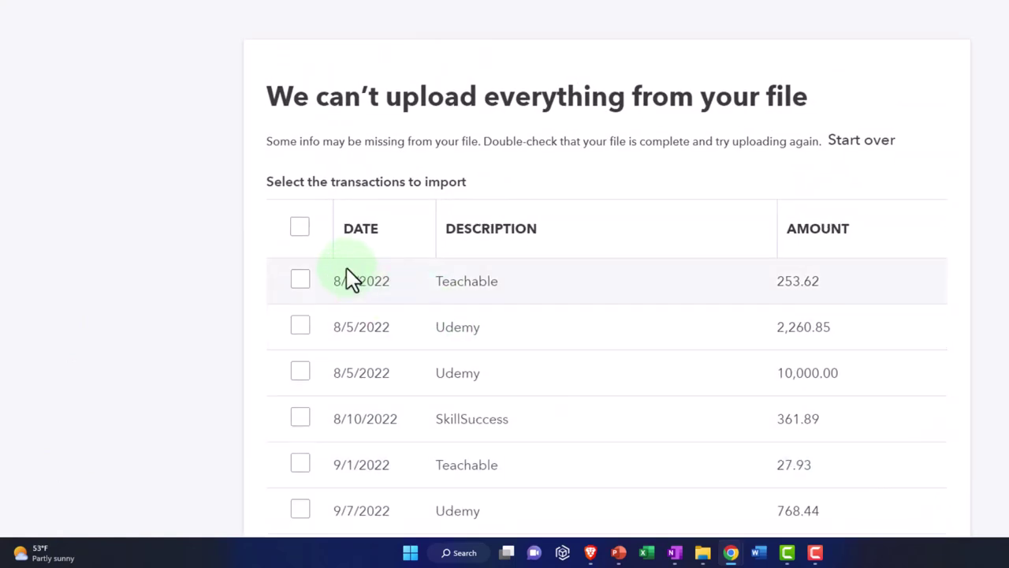
Select all PayPal transactions, review the flagged blank-description rows, then exit the import.
left_click(300, 227)
scroll(226, 254, "down", 2)
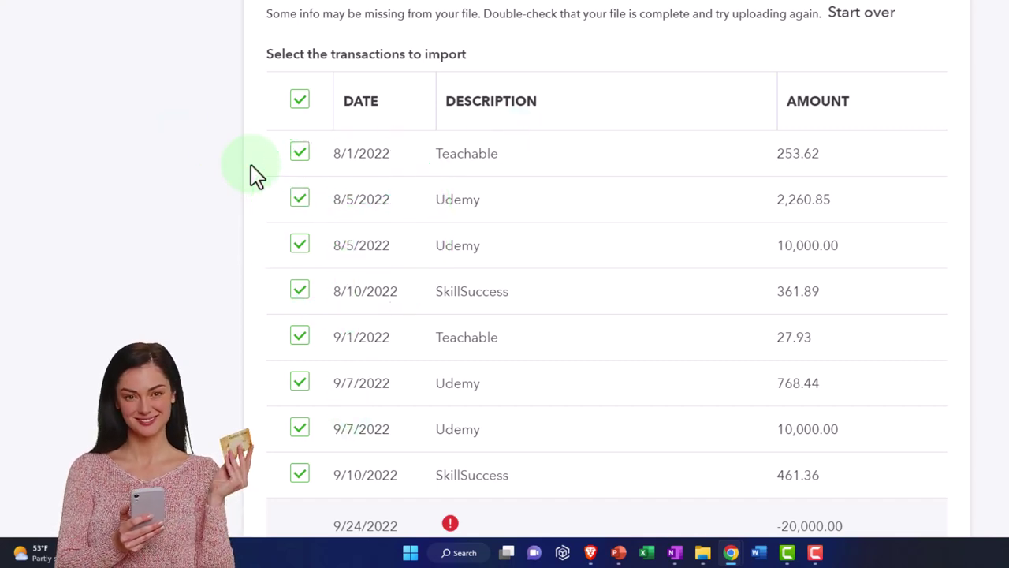
scroll(254, 174, "down", 3)
scroll(249, 168, "down", 1)
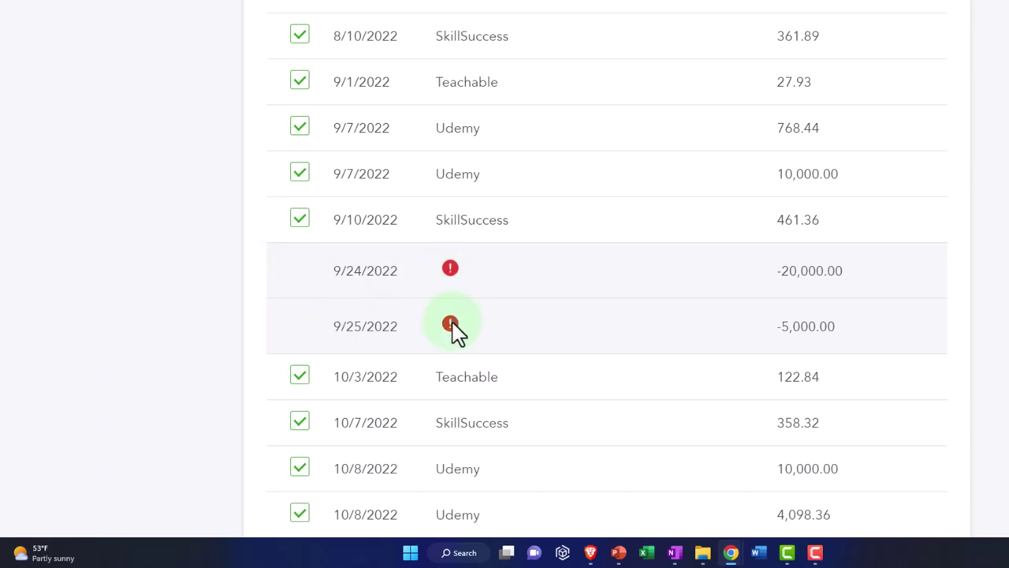
scroll(453, 332, "down", 2)
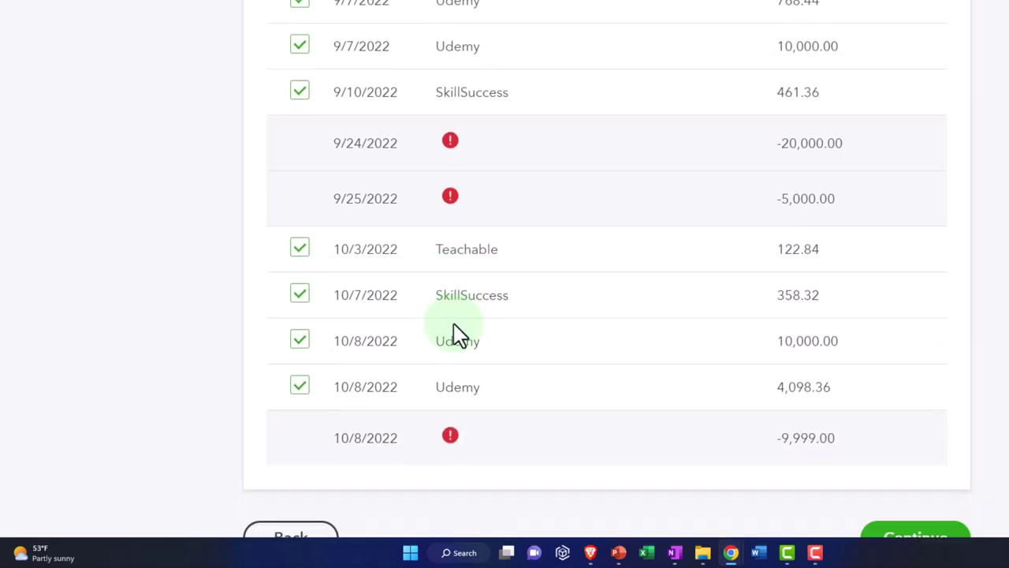
scroll(465, 404, "down", 1)
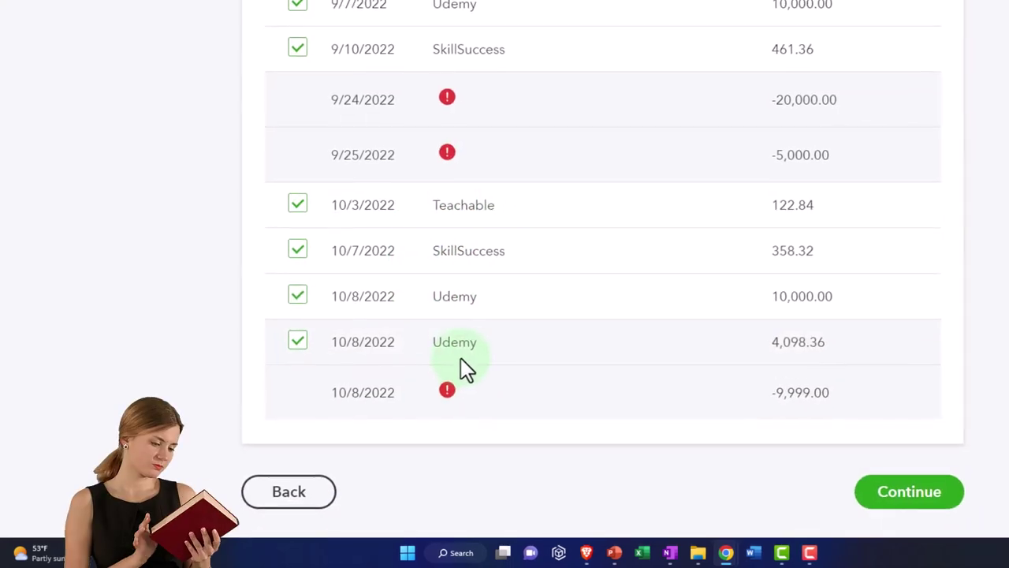
scroll(548, 473, "up", 7)
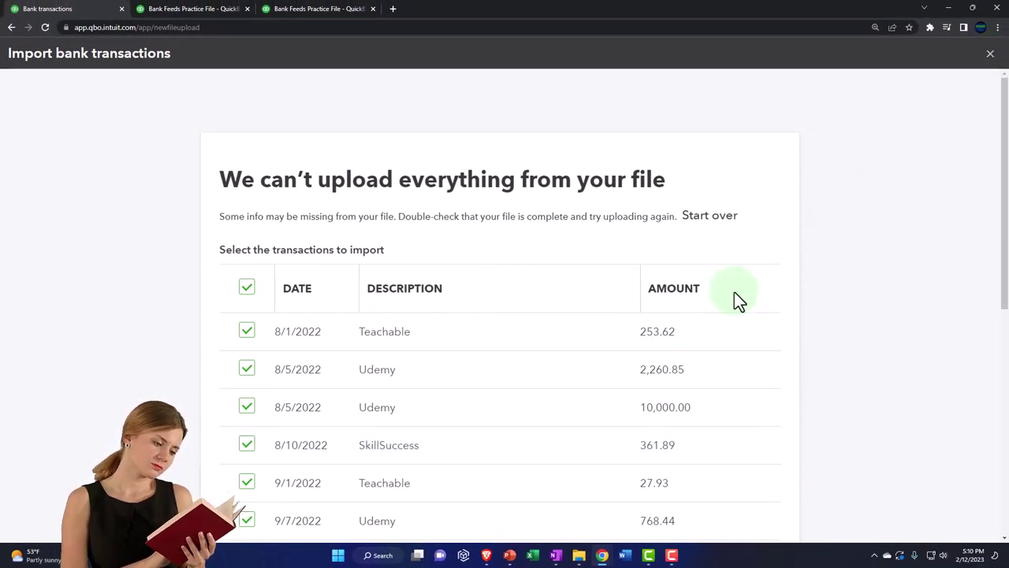
scroll(737, 300, "down", 8)
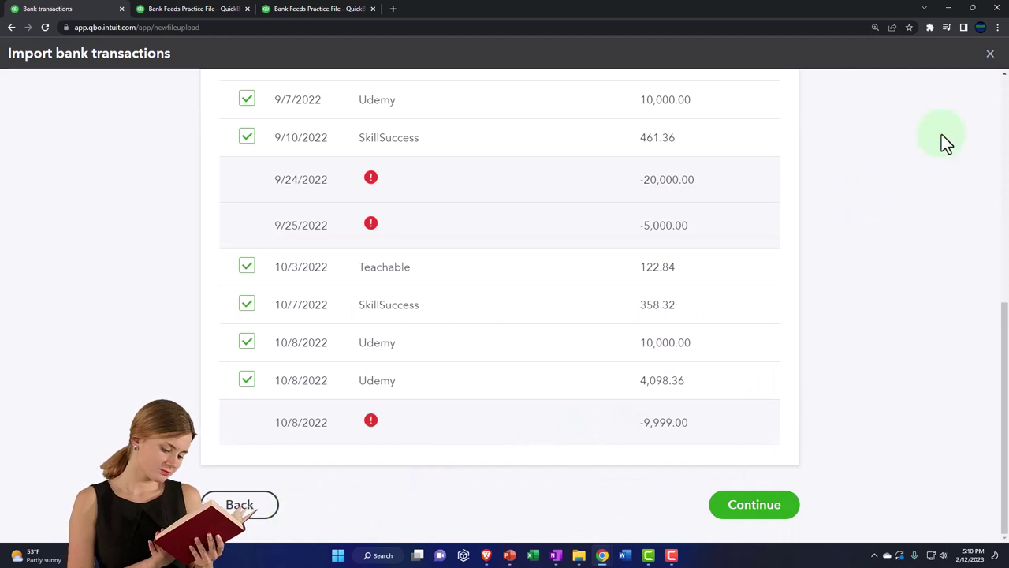
scroll(941, 166, "up", 8)
left_click(989, 55)
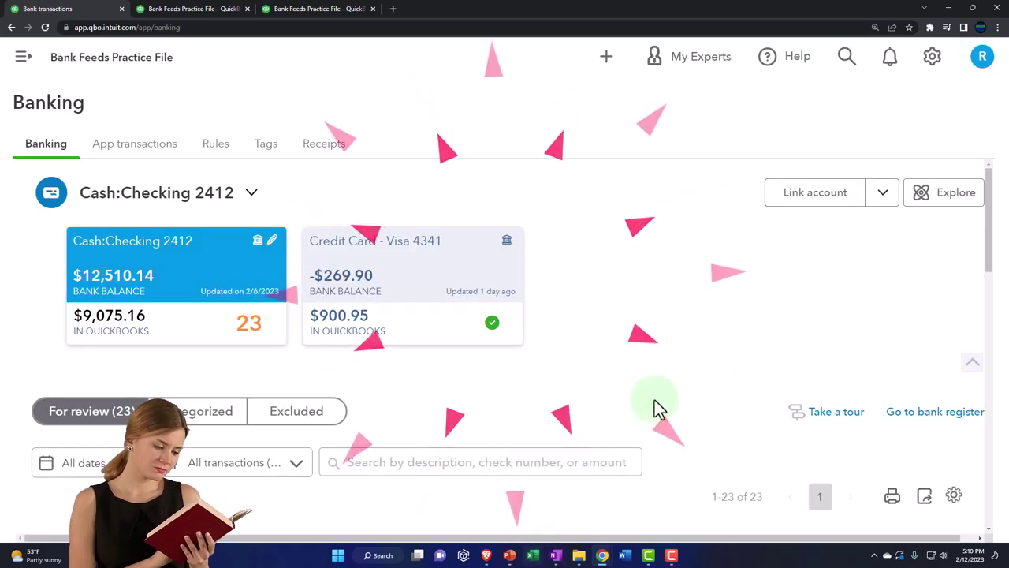
Open the PayPal spreadsheet from the desktop and widen column A so dates display fully.
left_click(950, 8)
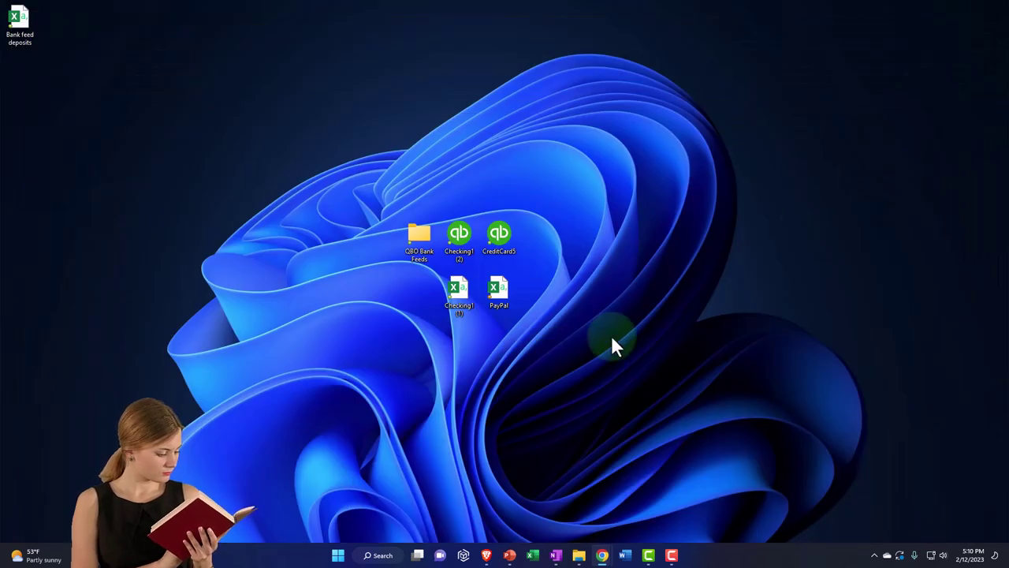
double_click(509, 290)
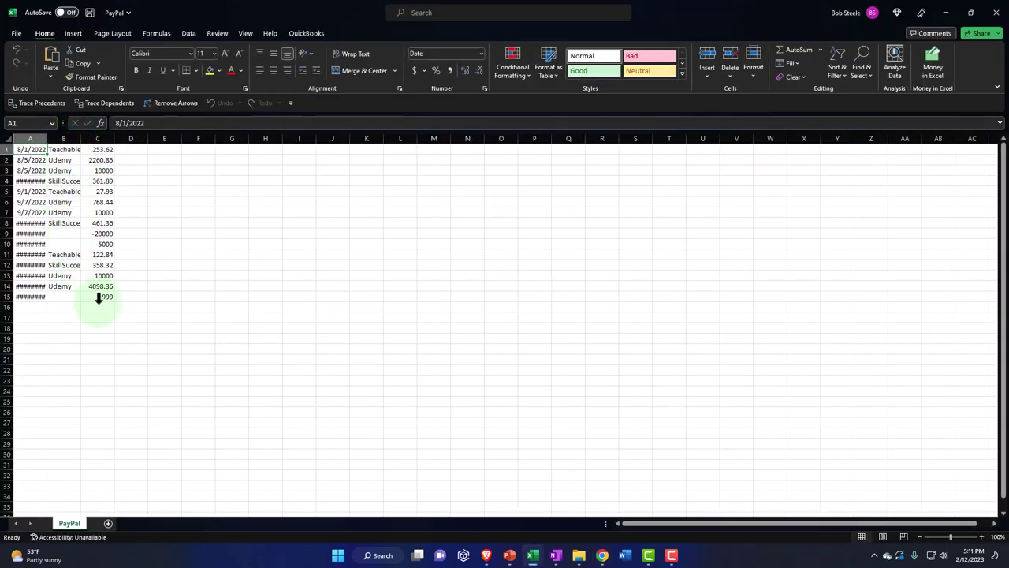
scroll(98, 298, "up", 6, "ctrl")
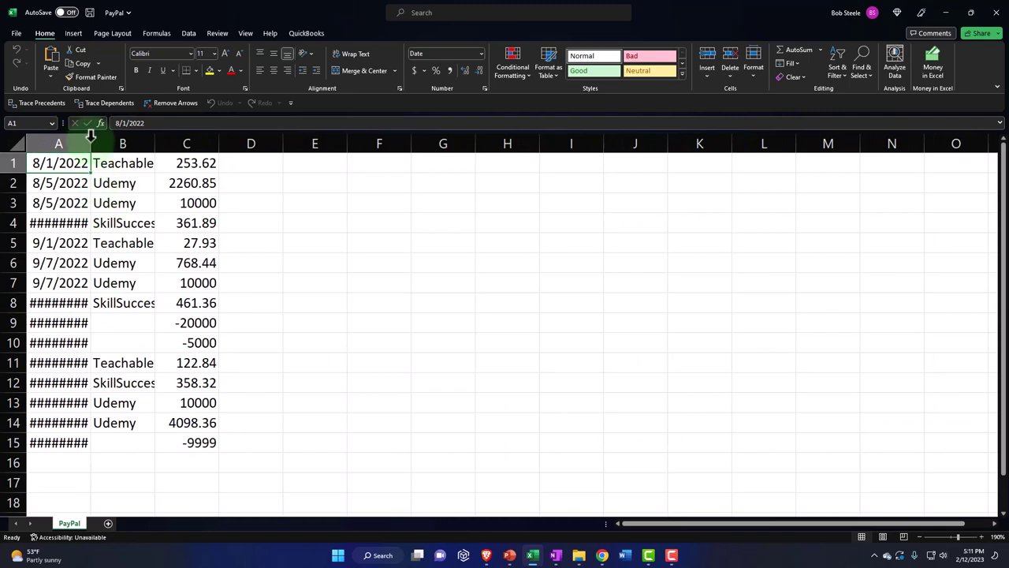
left_click_drag(90, 144, 117, 144)
Enter 'D' in the blank description cells B9, B10 and B15.
left_click(170, 322)
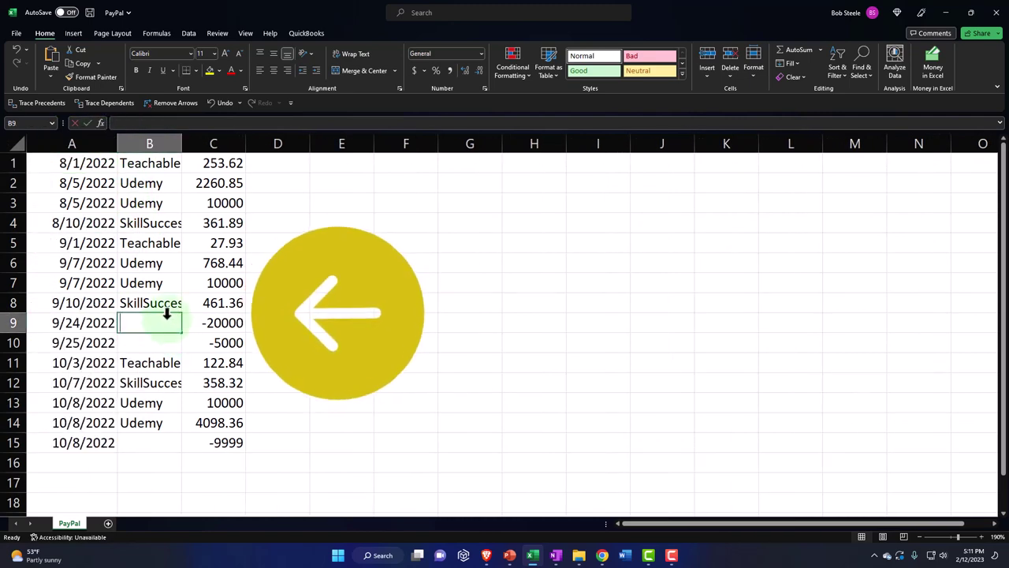
type("D")
key("Return")
type("D")
key("Return")
key("Down")
key("Down")
key("Down")
key("Down")
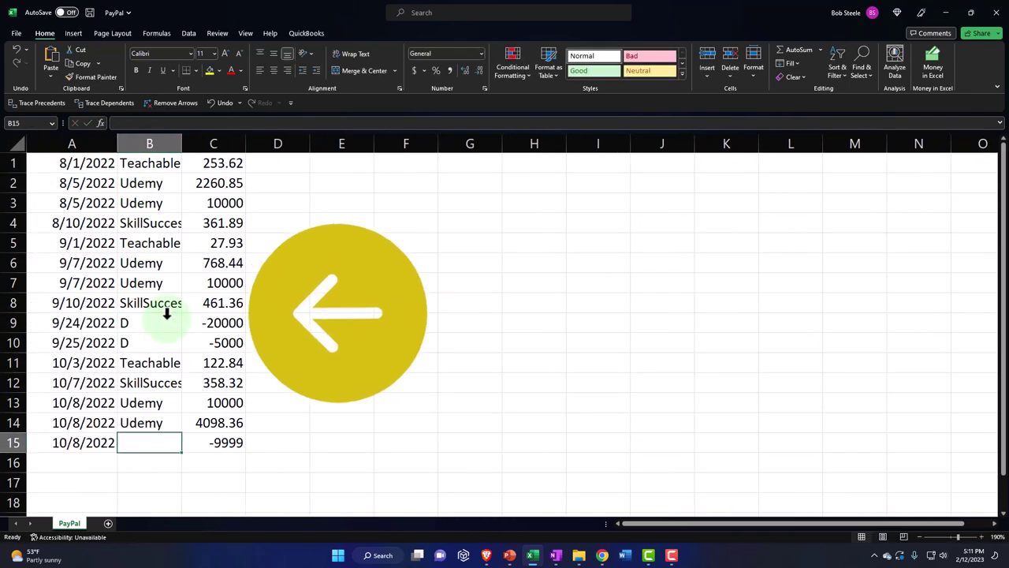
type("D")
key("Return")
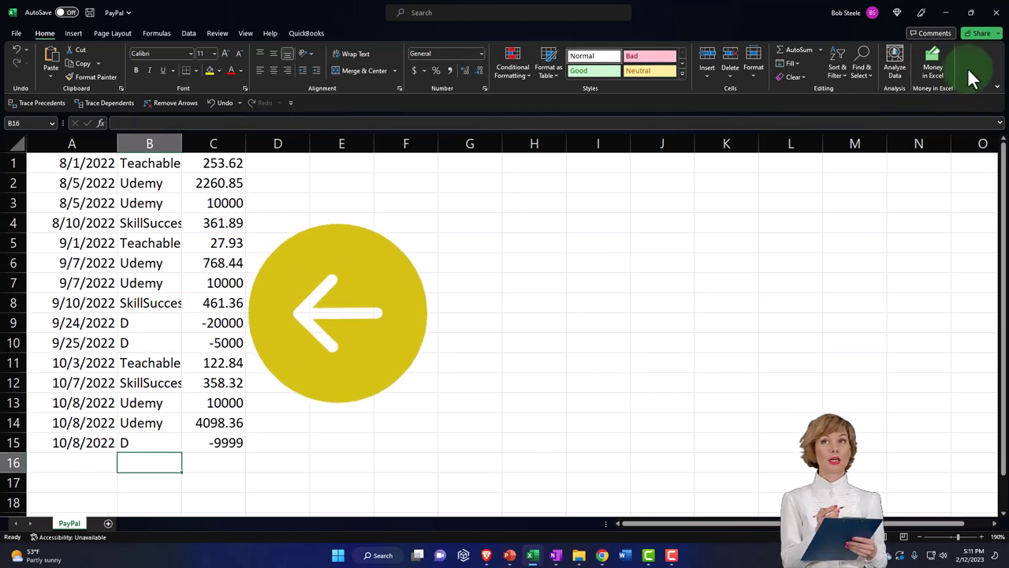
Close Excel, keeping the changes saved to PayPal.csv.
left_click(996, 12)
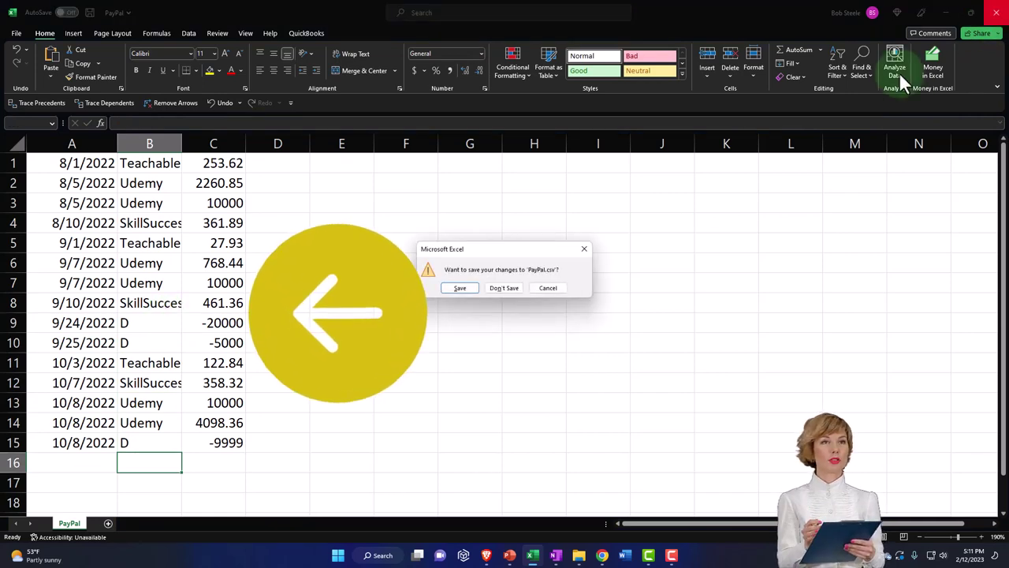
left_click(443, 288)
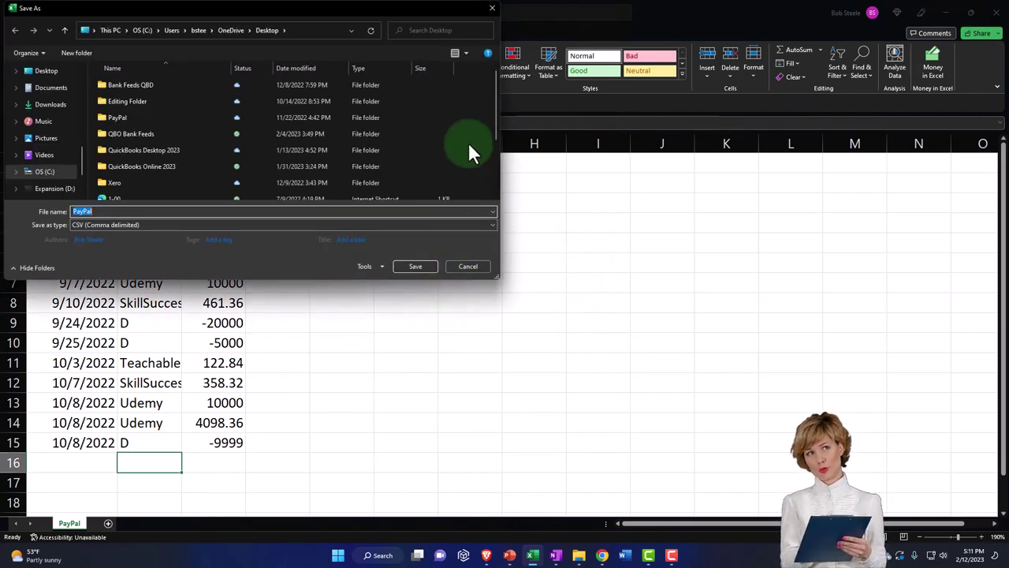
left_click(114, 211)
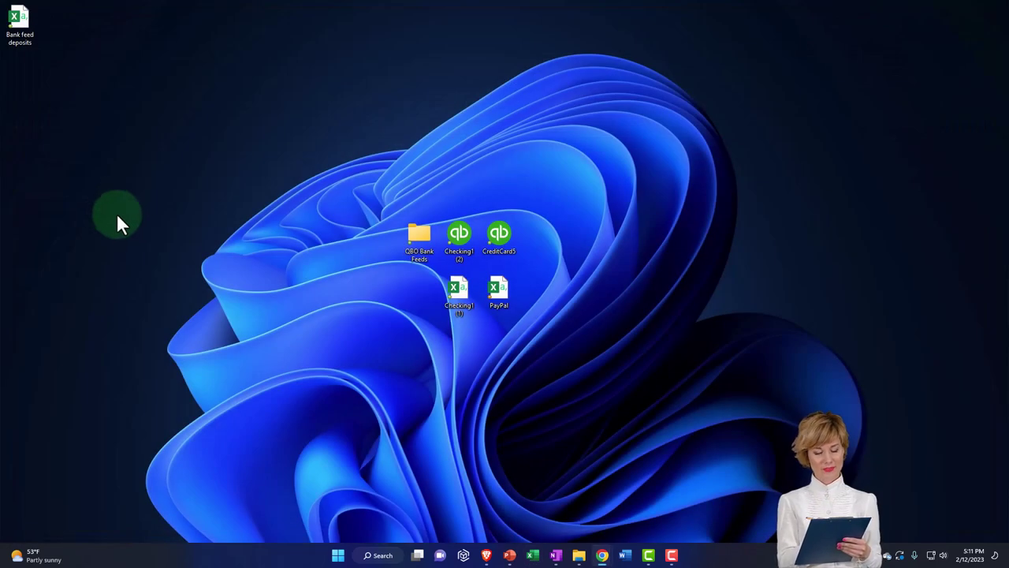
Place the PayPal 2 file on the desktop and return to the QuickBooks Banking page.
left_click_drag(19, 75, 505, 337)
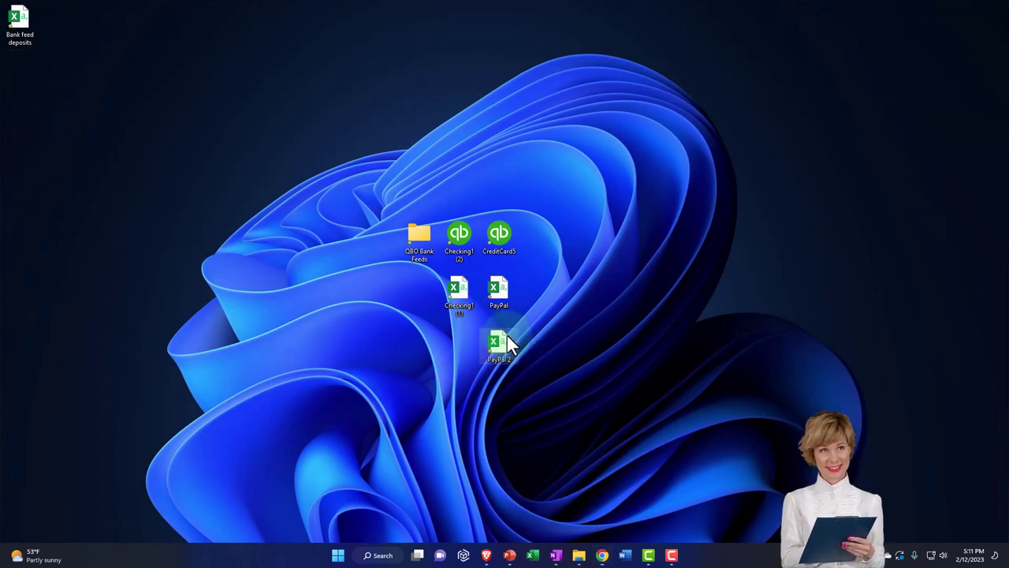
mouse_move(603, 557)
left_click(600, 508)
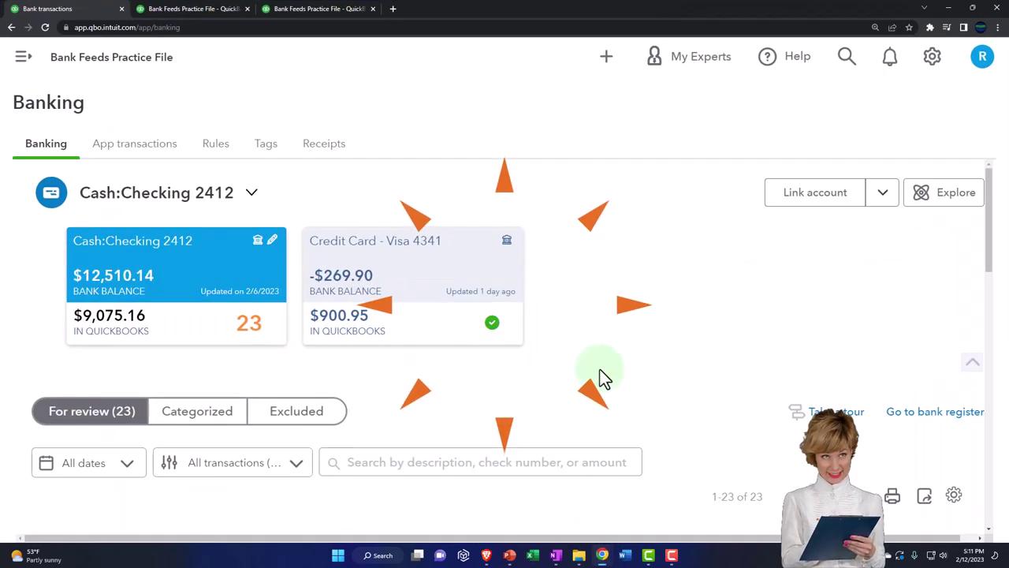
left_click(834, 195)
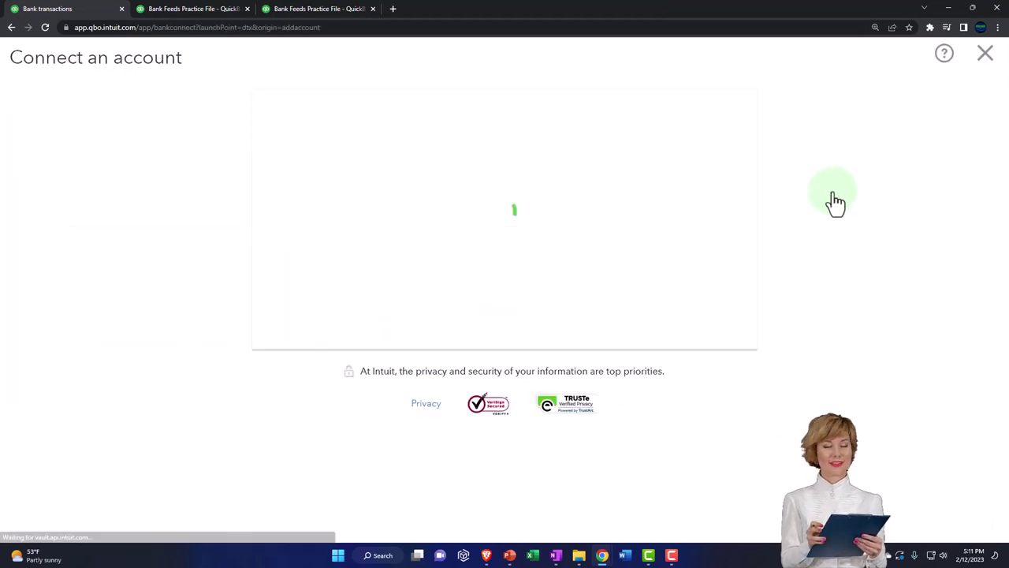
left_click(983, 54)
Choose Upload from file and load PayPal 2.csv for import.
left_click(883, 194)
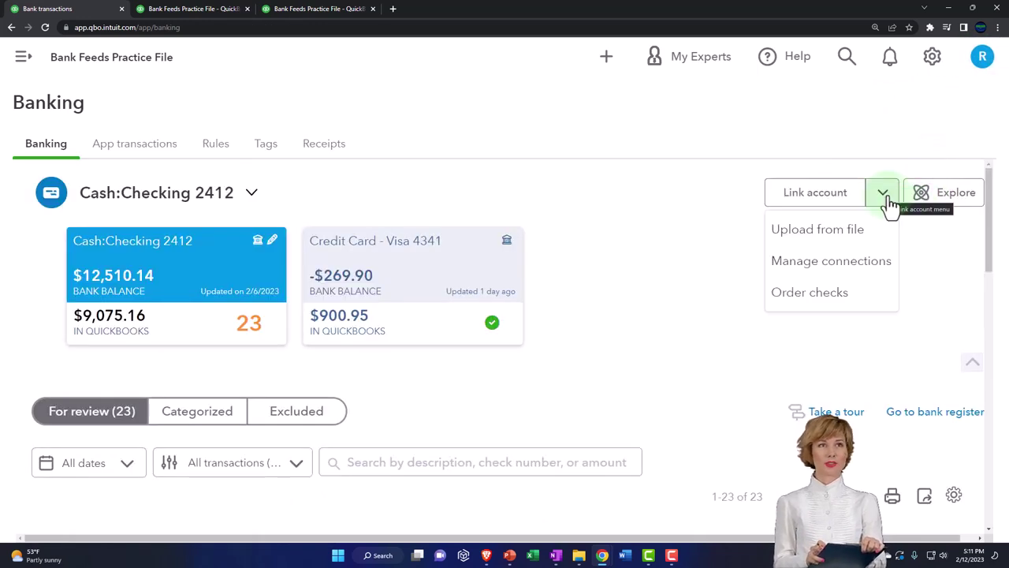
left_click(837, 247)
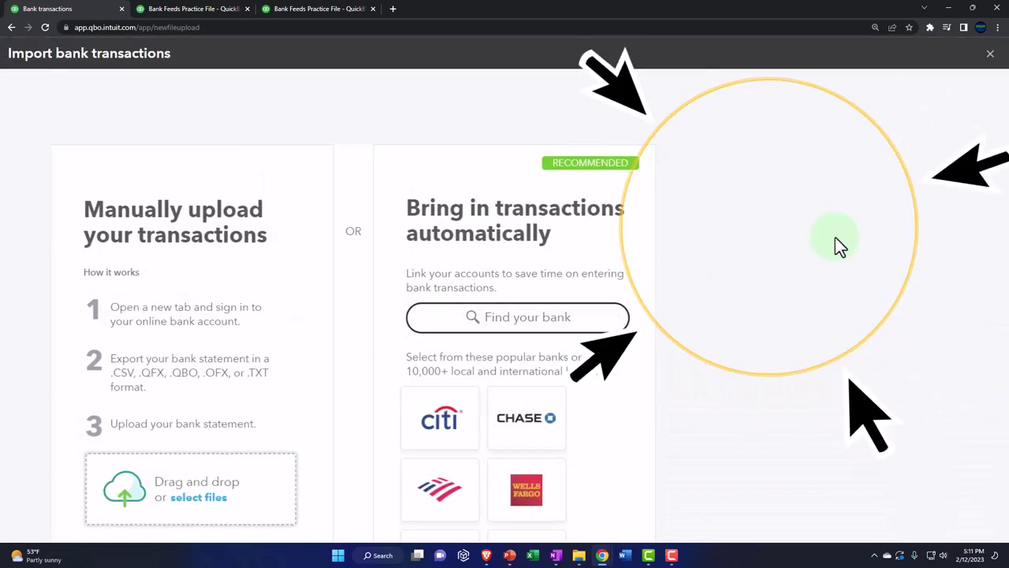
left_click(365, 496)
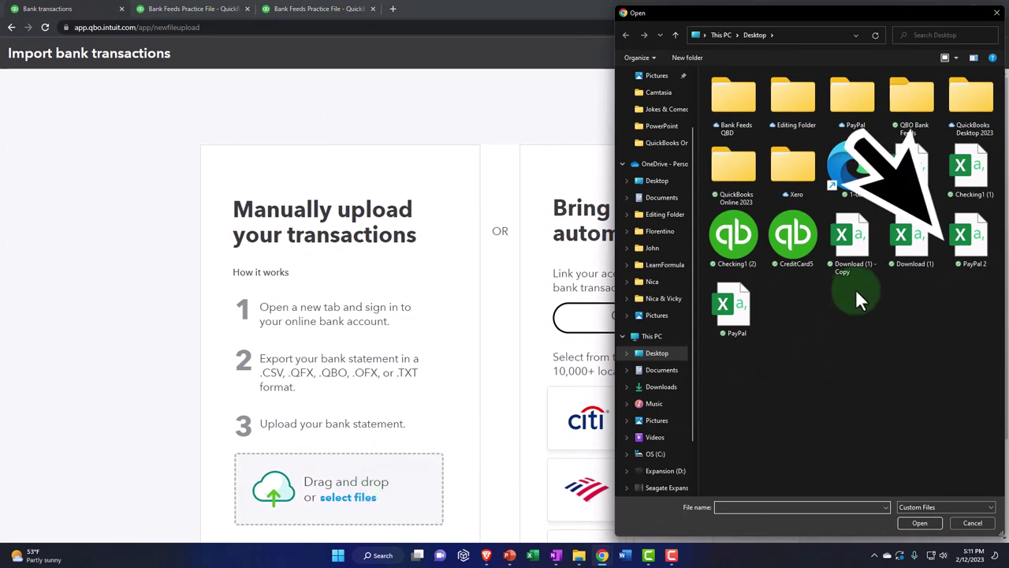
double_click(967, 263)
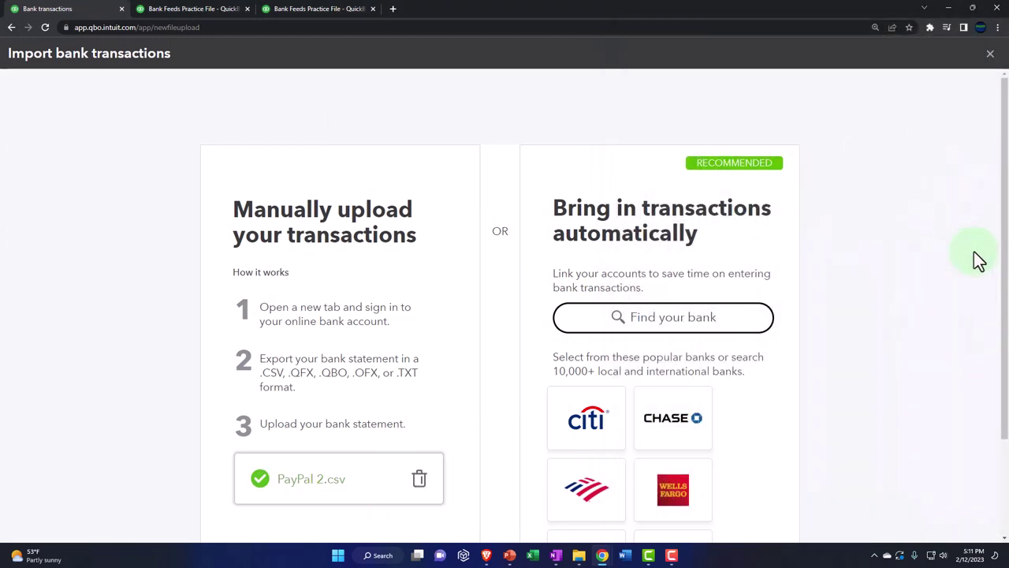
scroll(332, 473, "down", 2)
Assign the uploaded PayPal file to the Cash:PayPal account.
left_click(748, 530)
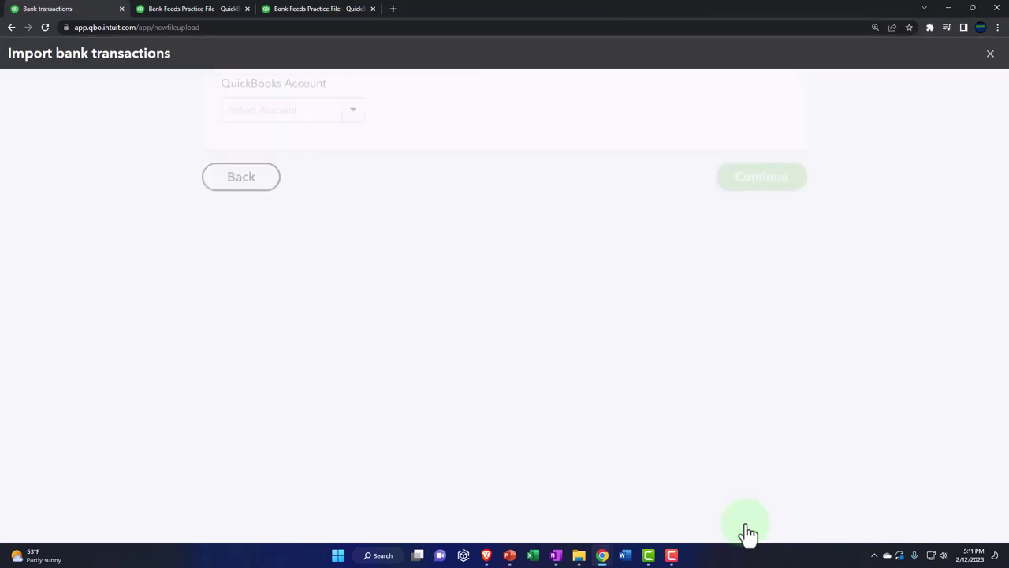
left_click(364, 329)
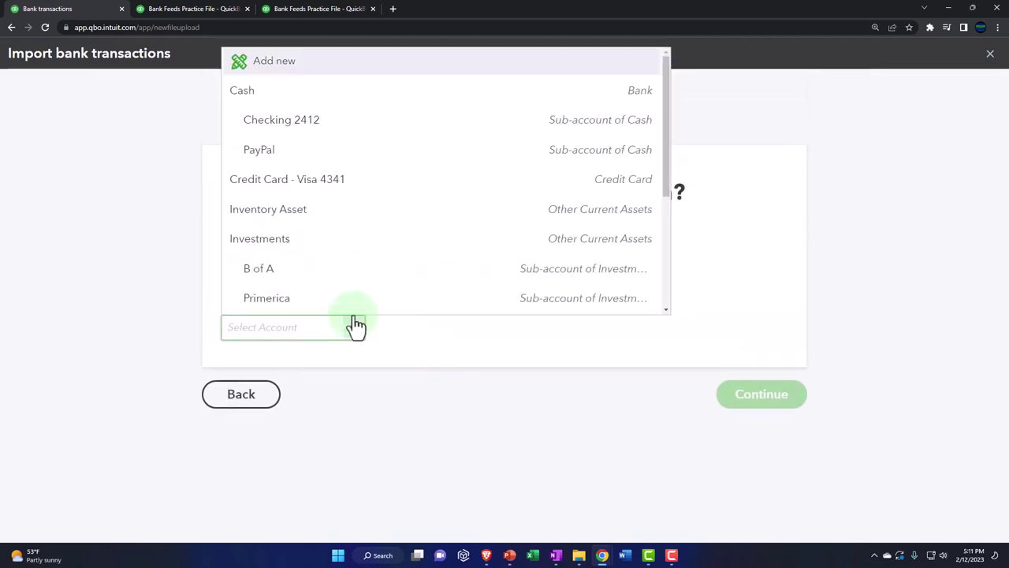
left_click(285, 150)
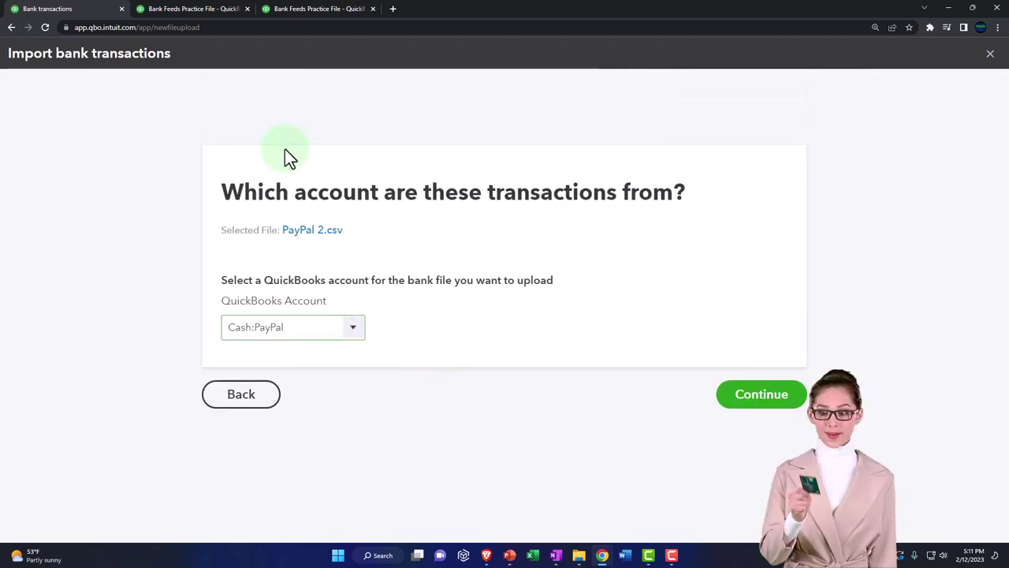
left_click(757, 398)
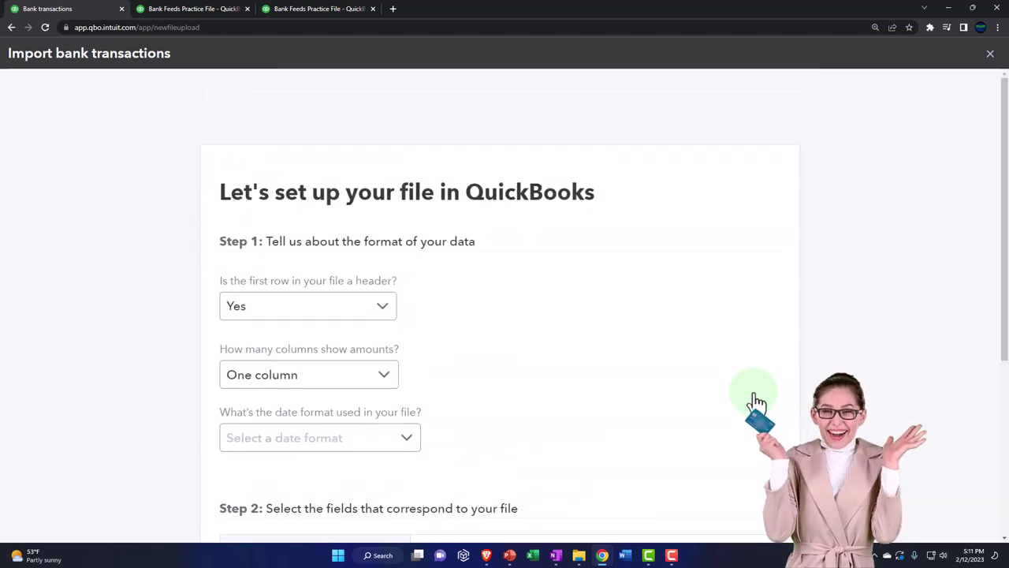
Set the file format to no header row, one amount column and MM/dd/yyyy dates.
left_click(382, 309)
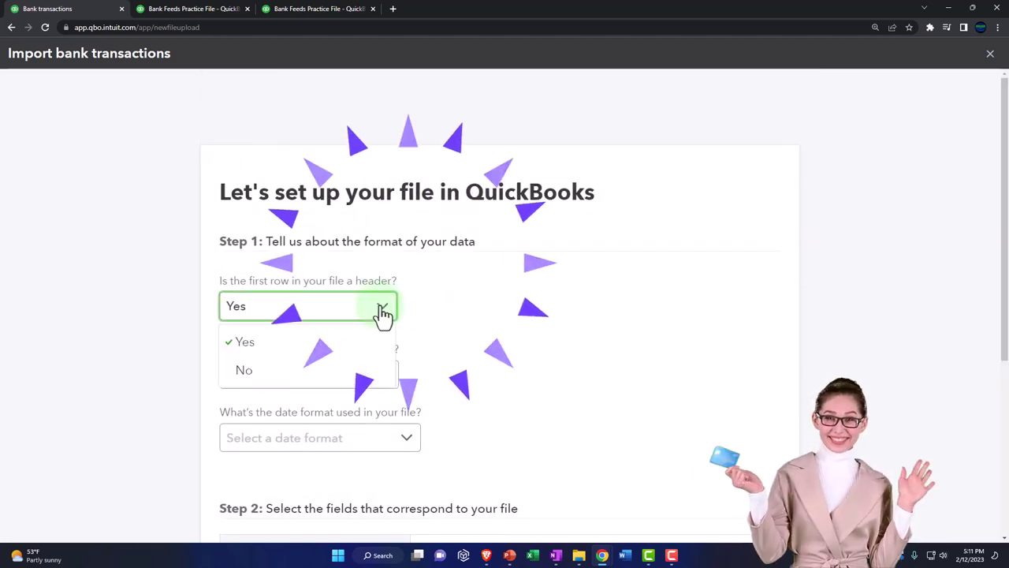
left_click(284, 370)
scroll(165, 352, "down", 1)
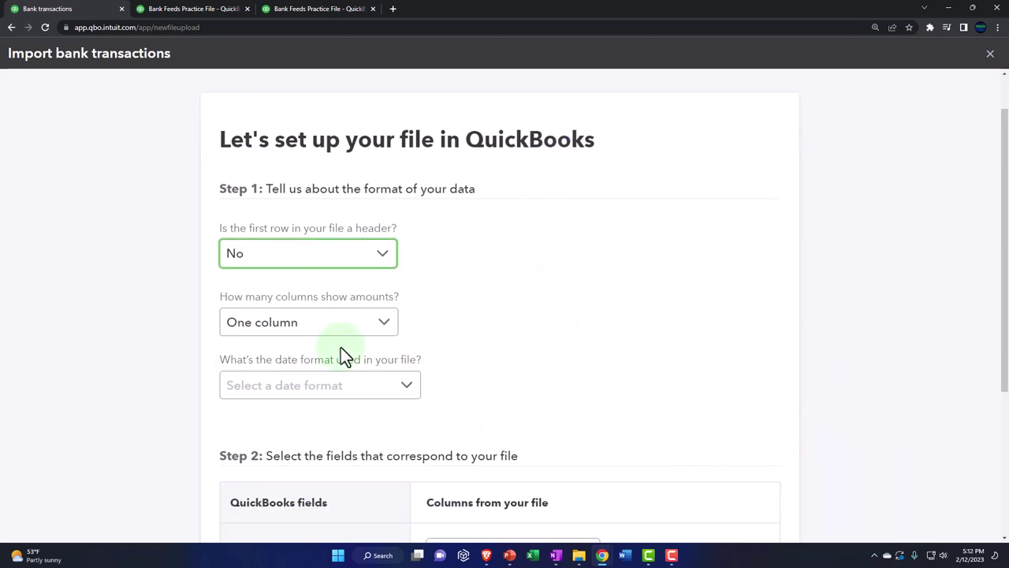
left_click(384, 325)
left_click(326, 356)
scroll(146, 359, "down", 1)
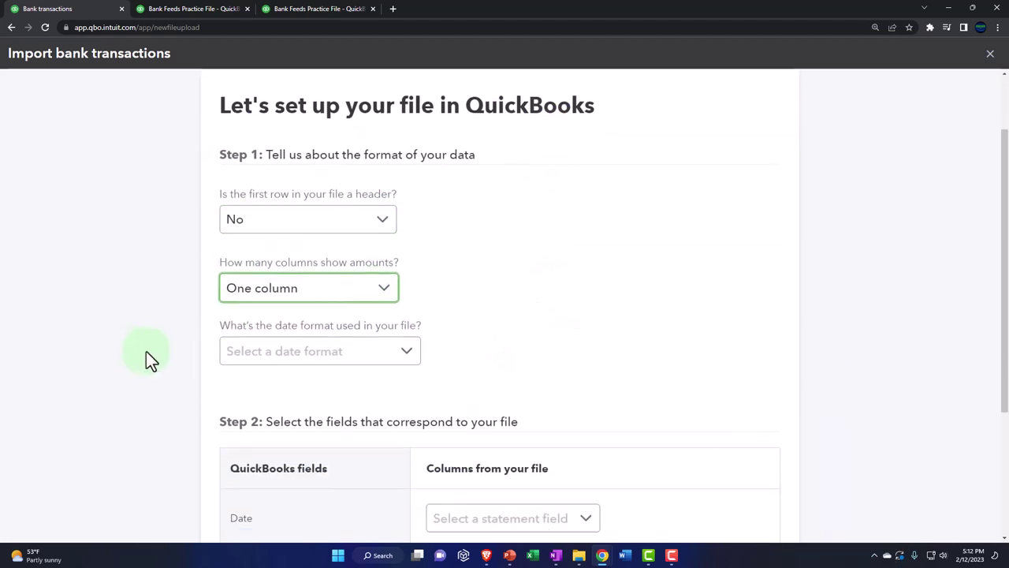
scroll(150, 359, "down", 1)
left_click(398, 345)
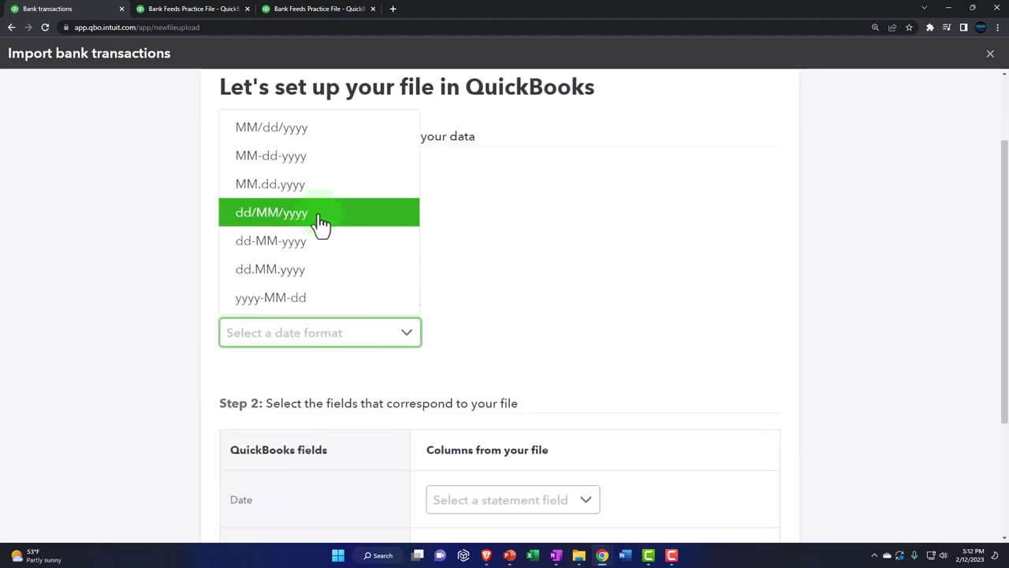
left_click(284, 130)
Map Date to column 1, Description to column 2 and Amount to column 3, then continue.
scroll(142, 272, "down", 3)
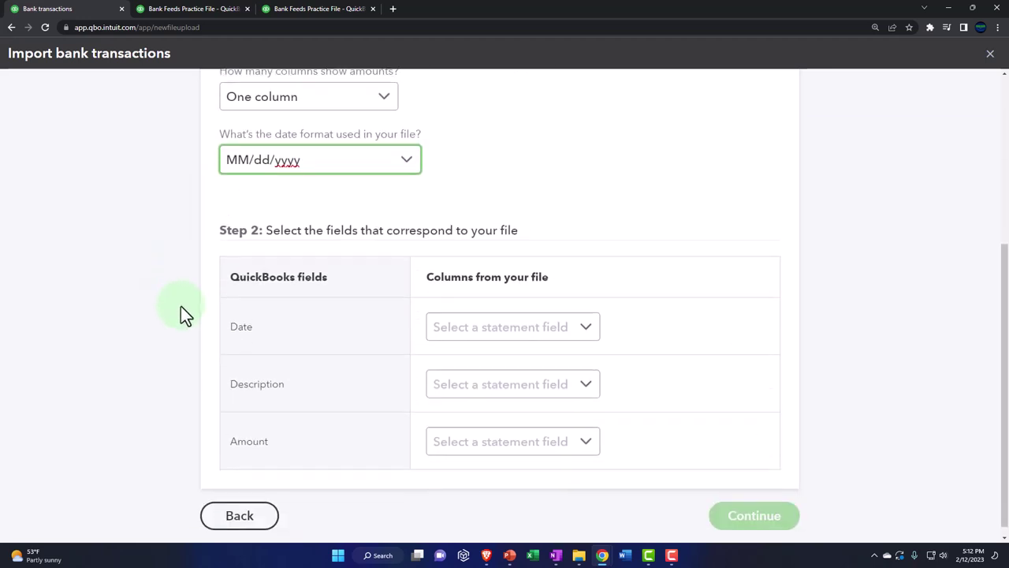
scroll(180, 308, "down", 1)
left_click(589, 323)
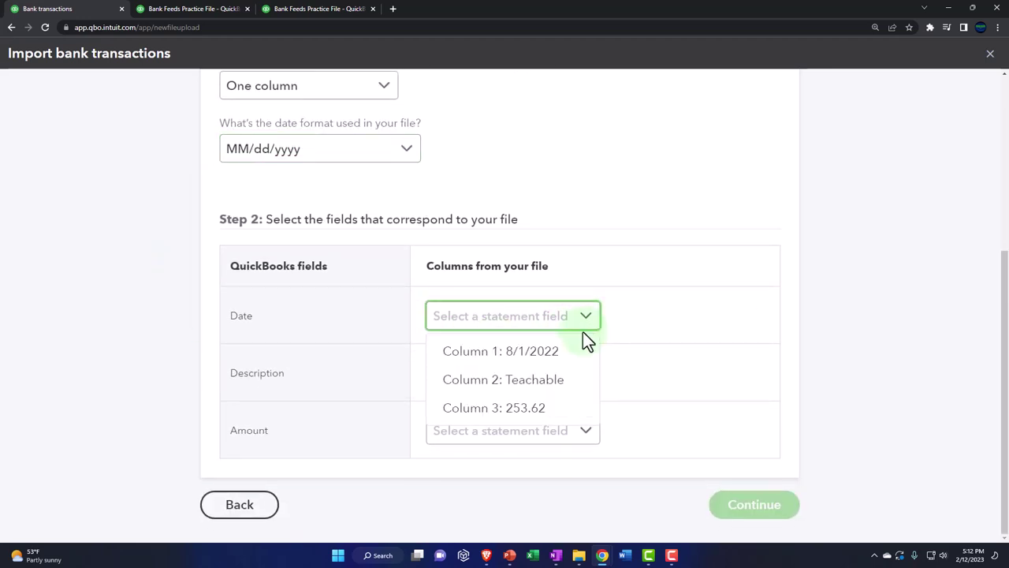
left_click(574, 353)
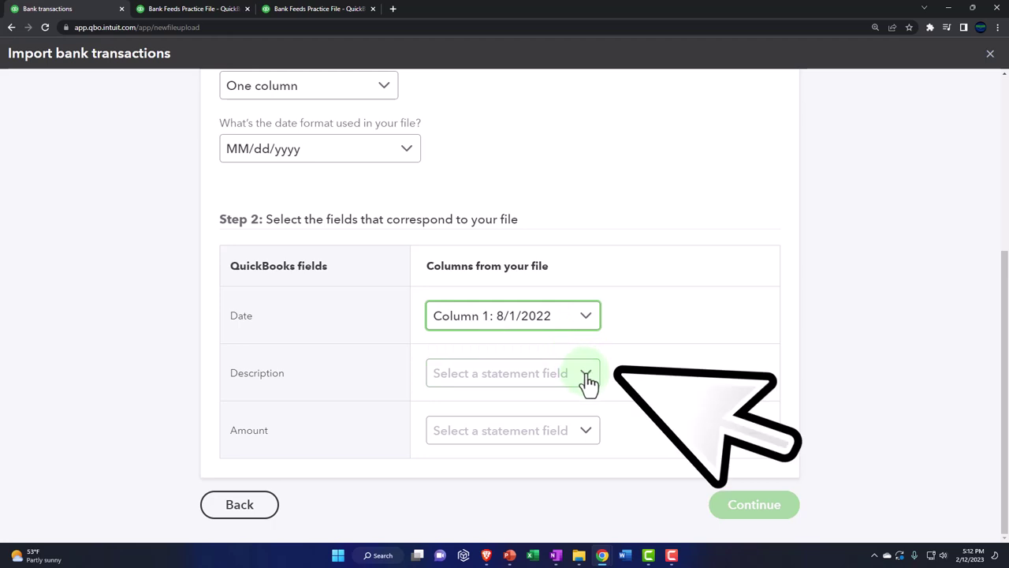
left_click(584, 376)
left_click(569, 444)
left_click(577, 443)
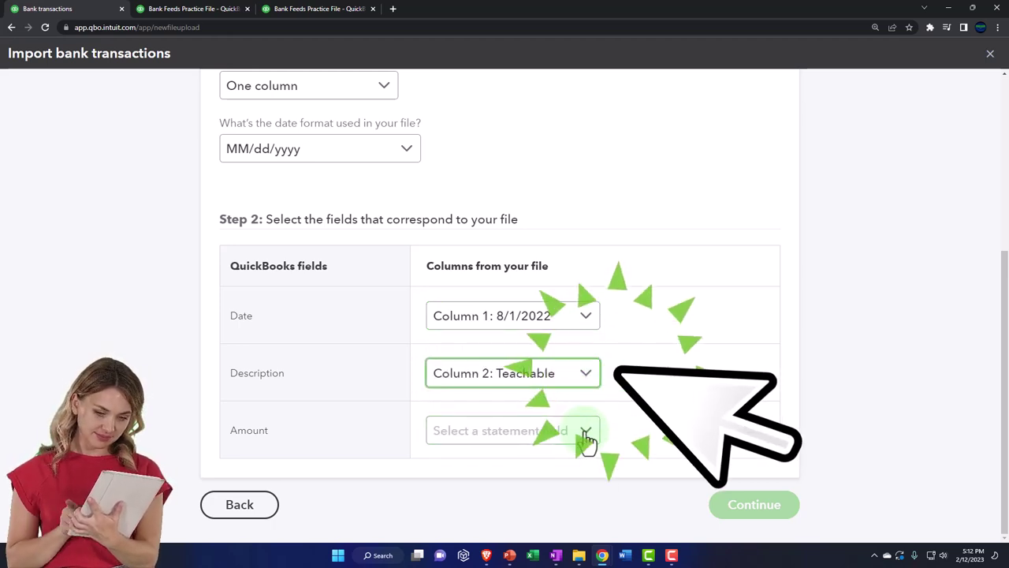
left_click(539, 406)
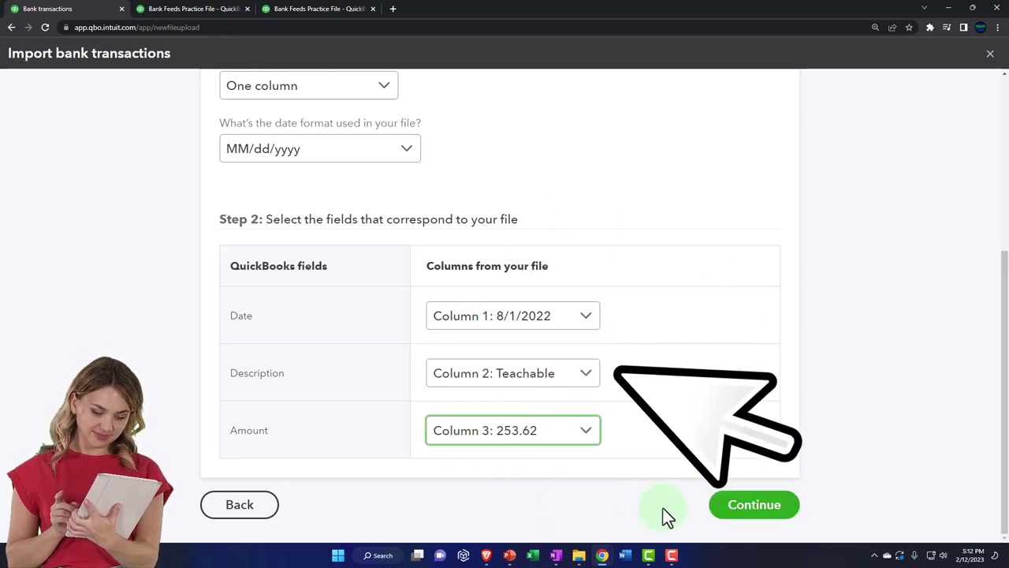
left_click(755, 512)
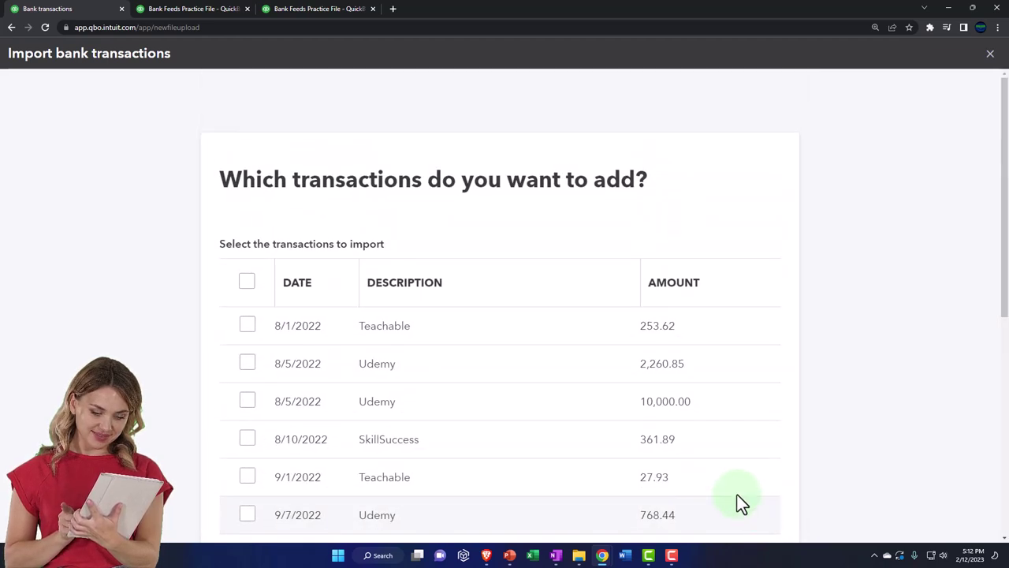
Import all 15 selected PayPal transactions and confirm with Yes.
scroll(194, 308, "down", 4)
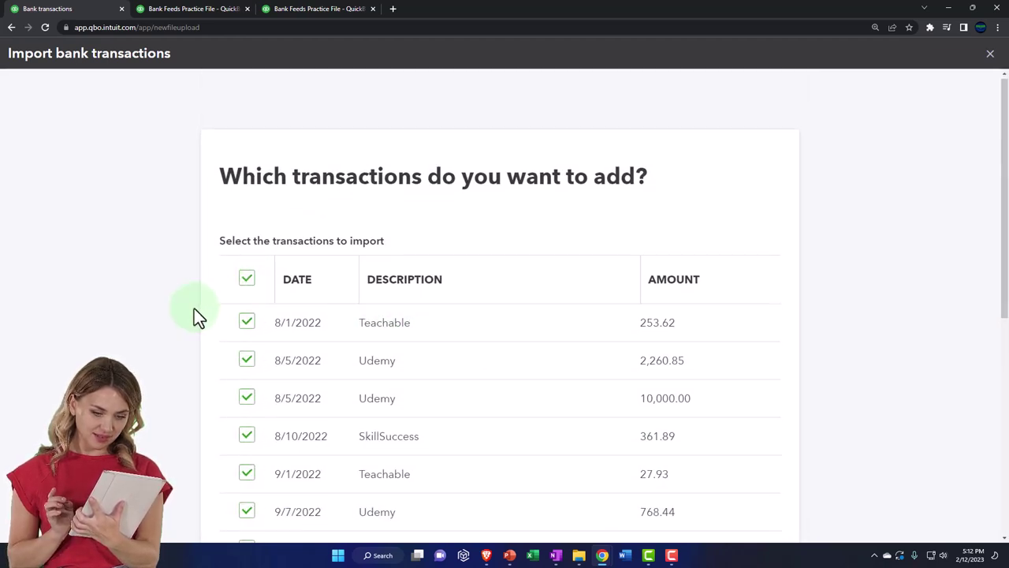
scroll(193, 309, "down", 1)
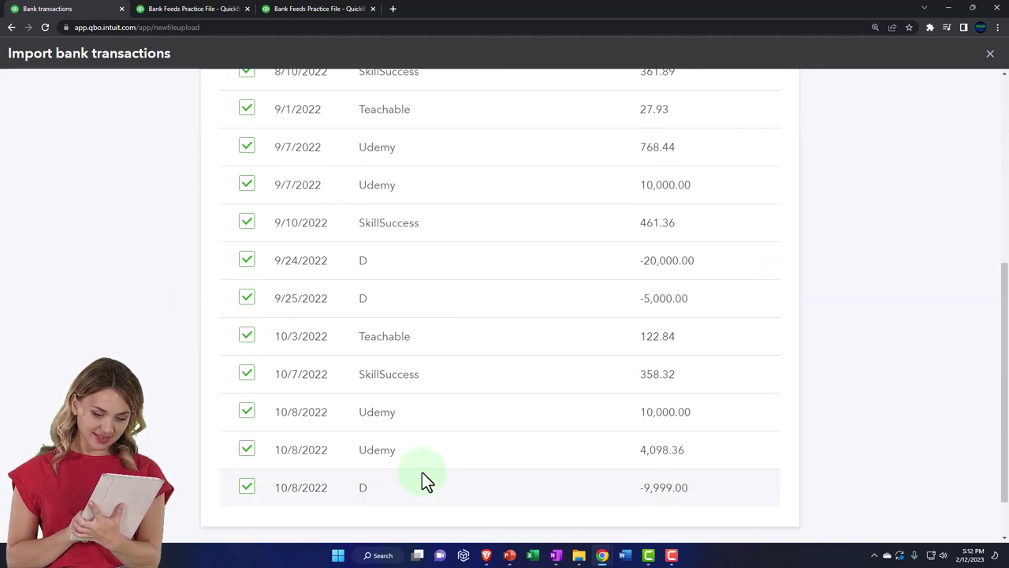
scroll(422, 477, "down", 1)
left_click(757, 526)
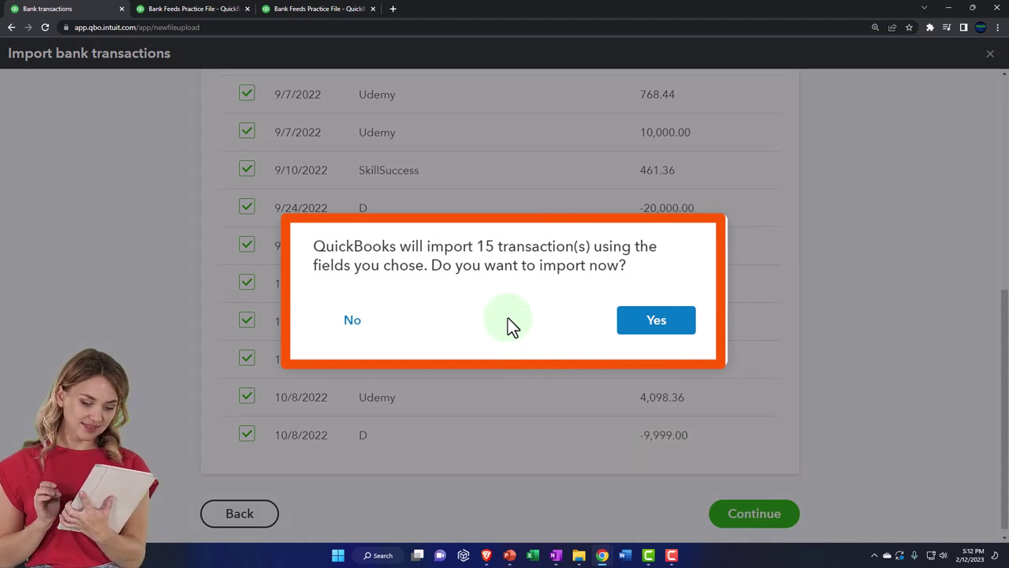
left_click(640, 323)
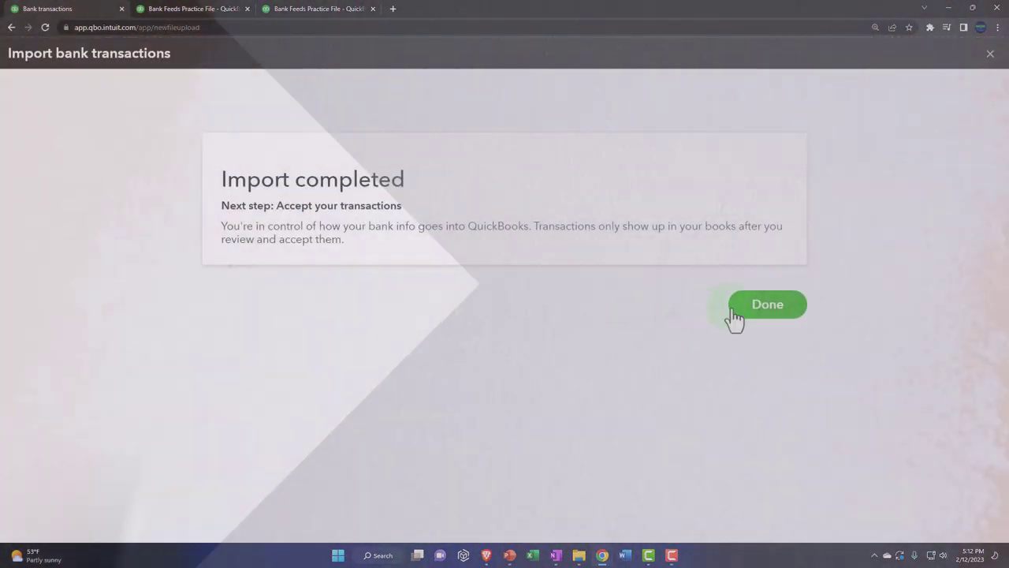
left_click(757, 315)
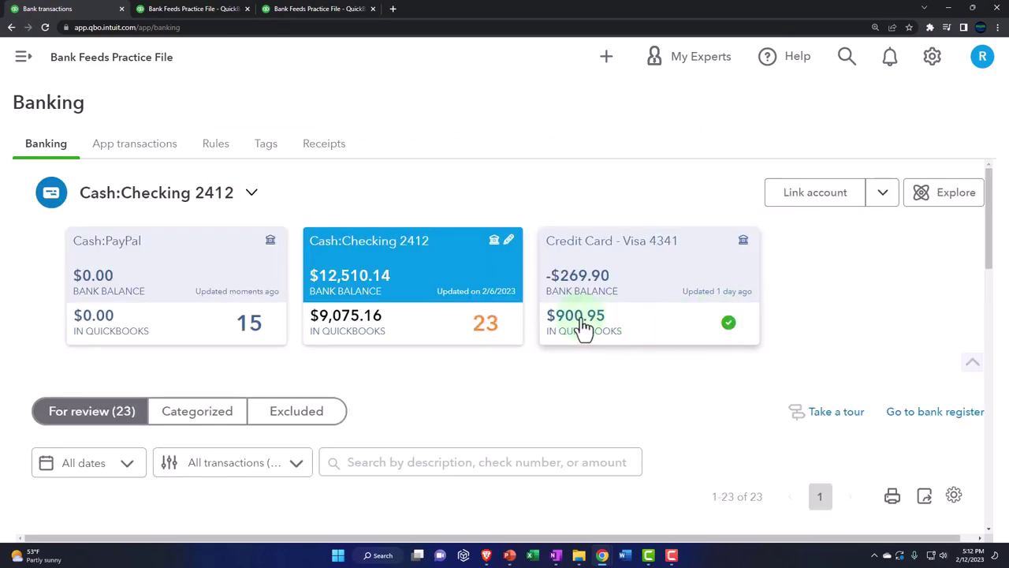
left_click(154, 307)
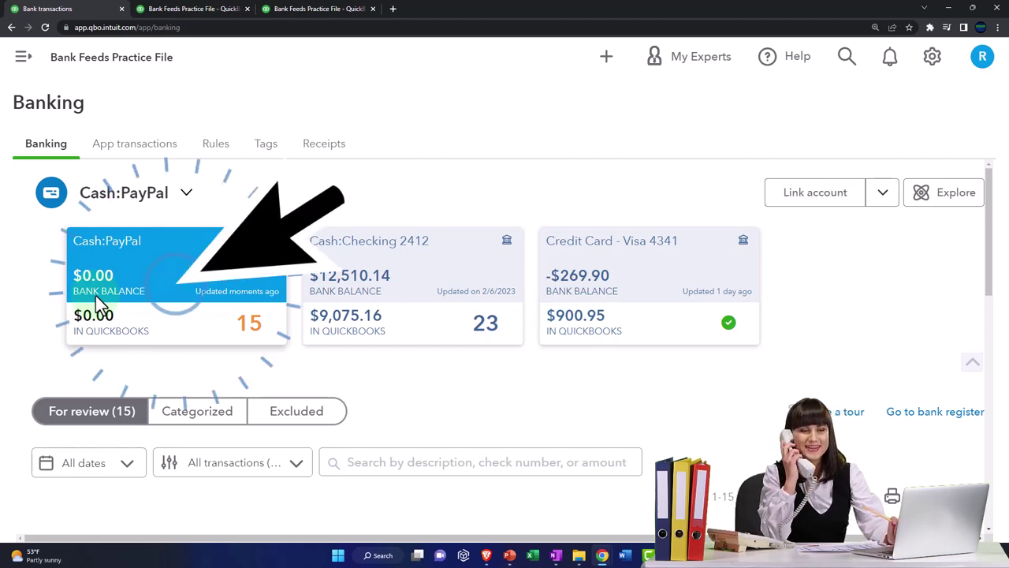
scroll(95, 295, "down", 3)
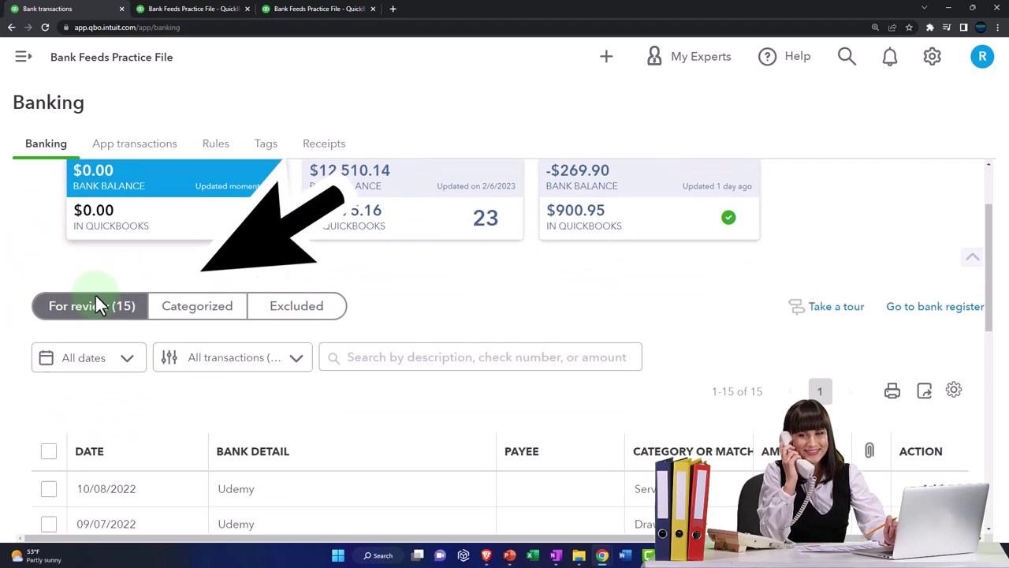
scroll(96, 296, "down", 1)
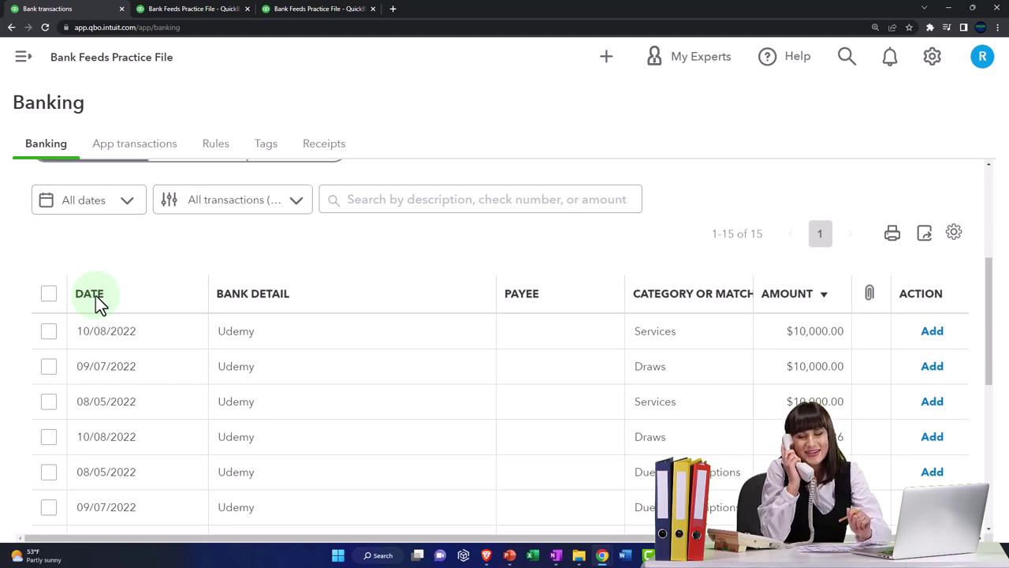
scroll(96, 306, "up", 3)
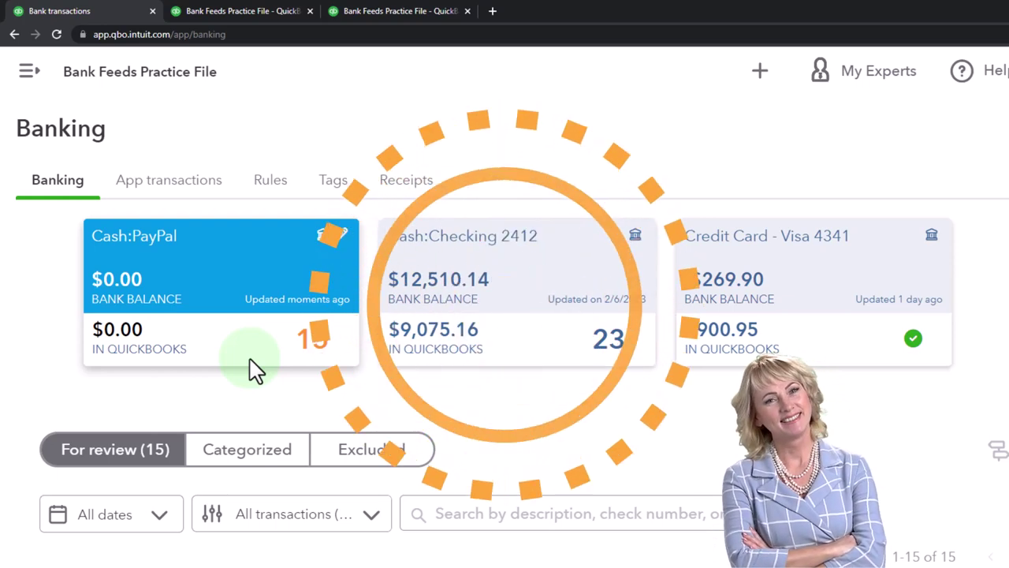
Look through the For review list, then switch to the Balance Sheet tab as of December 31, 2022.
scroll(256, 371, "down", 3)
scroll(256, 371, "down", 1)
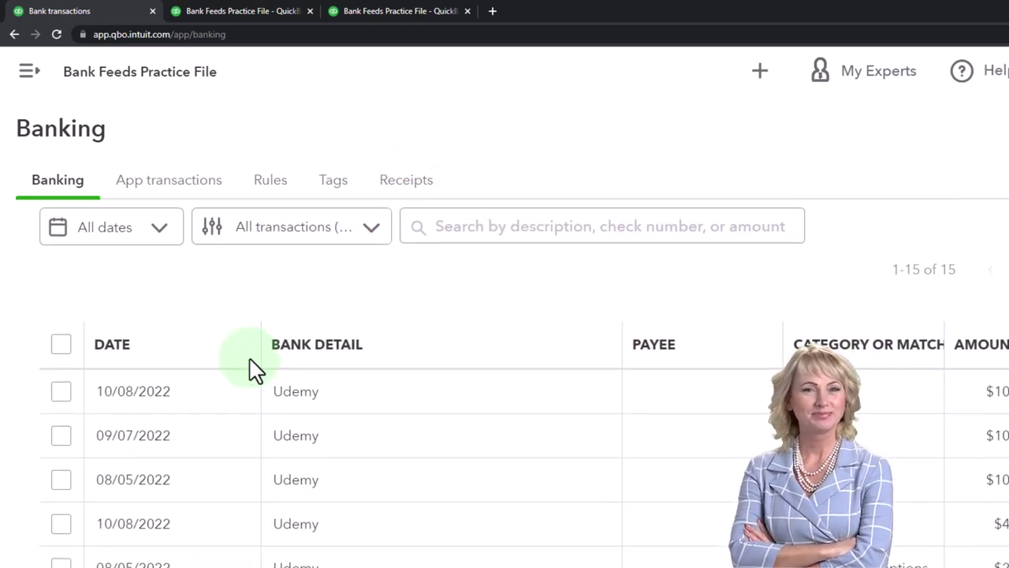
scroll(257, 371, "down", 3)
scroll(252, 371, "down", 2)
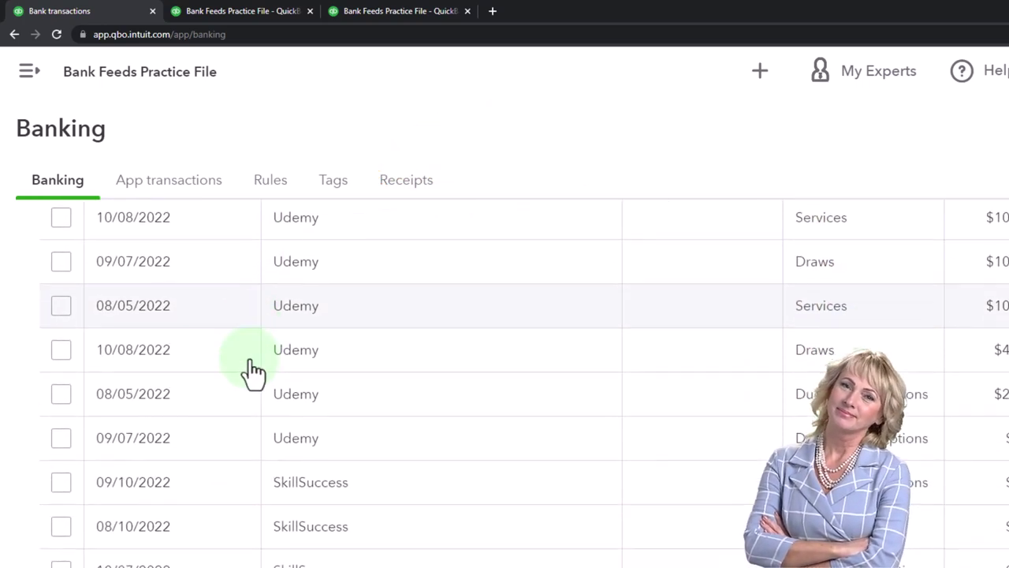
scroll(253, 372, "down", 4)
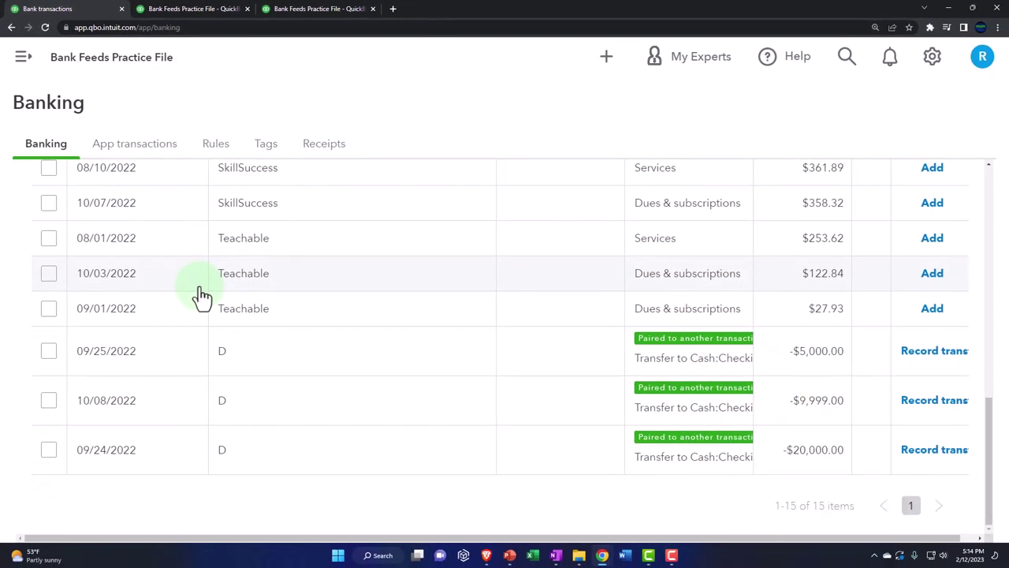
left_click(212, 14)
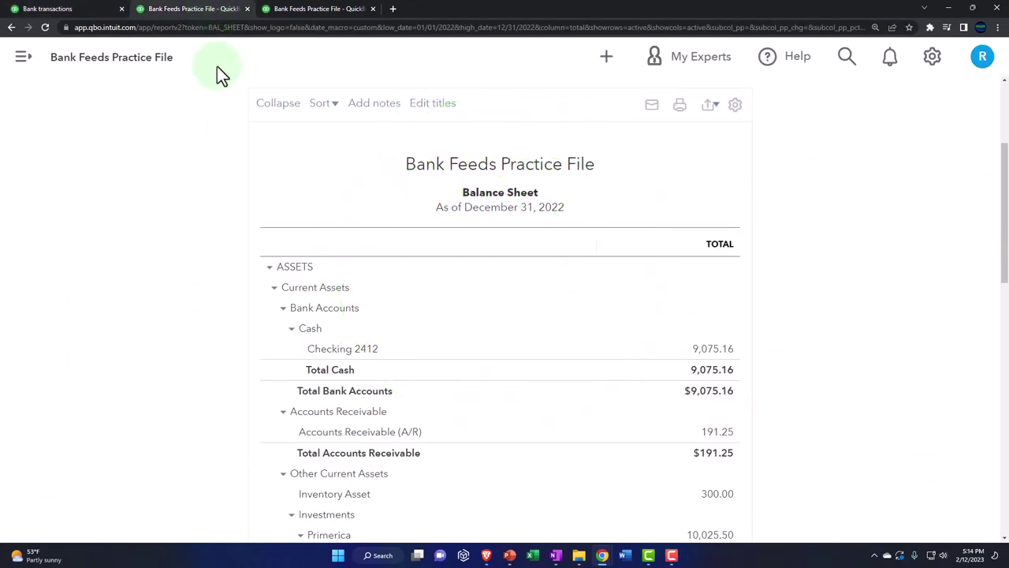
Return to Bank transactions and check the PayPal list's transfers paired to Cash:Checking.
left_click(73, 18)
left_click(229, 355)
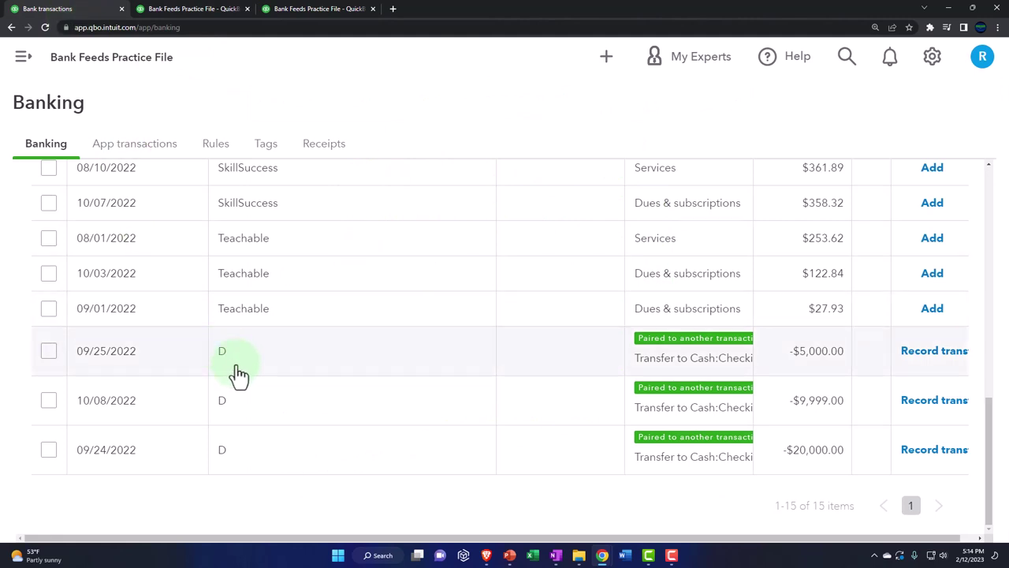
scroll(241, 375, "up", 1)
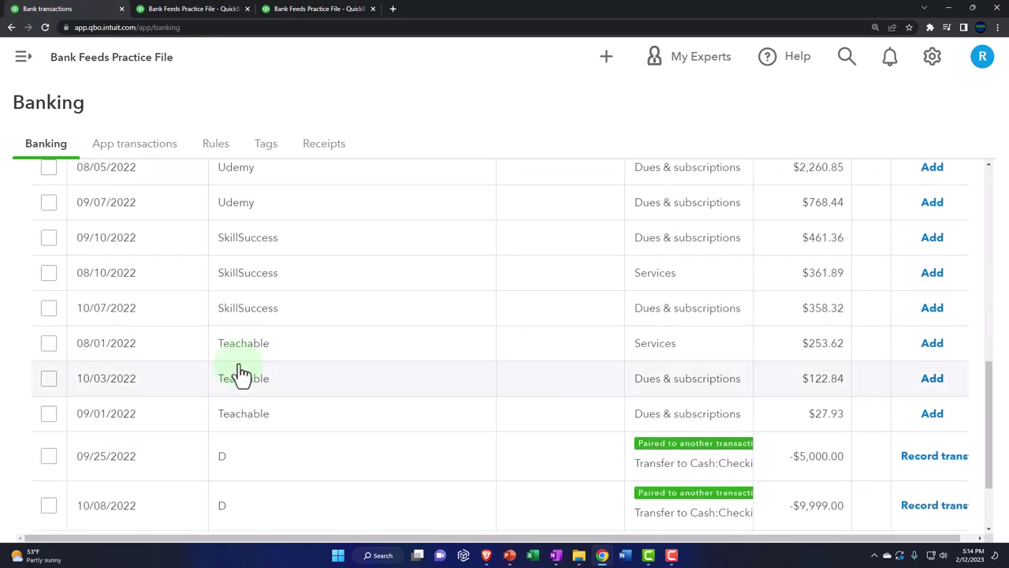
scroll(241, 374, "down", 2)
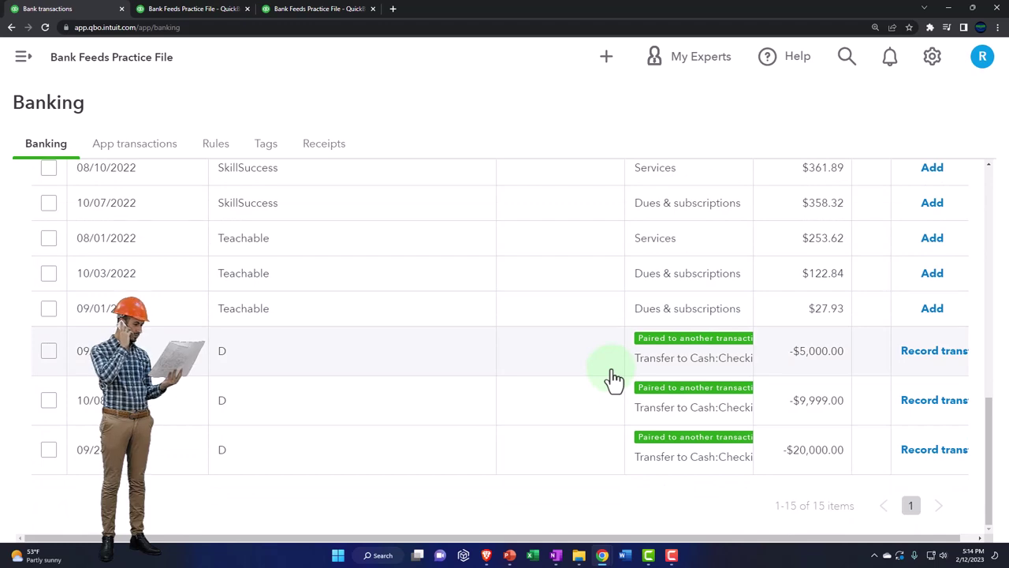
scroll(611, 371, "up", 8)
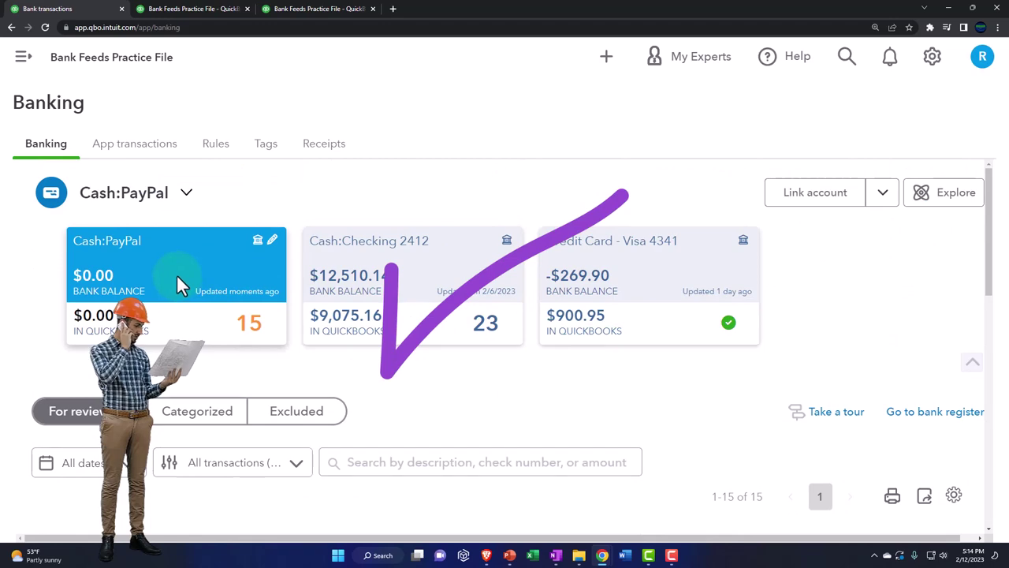
Open the Cash:Checking 2412 feed and review its 23 transactions, including paired PayPal transfers.
left_click(408, 296)
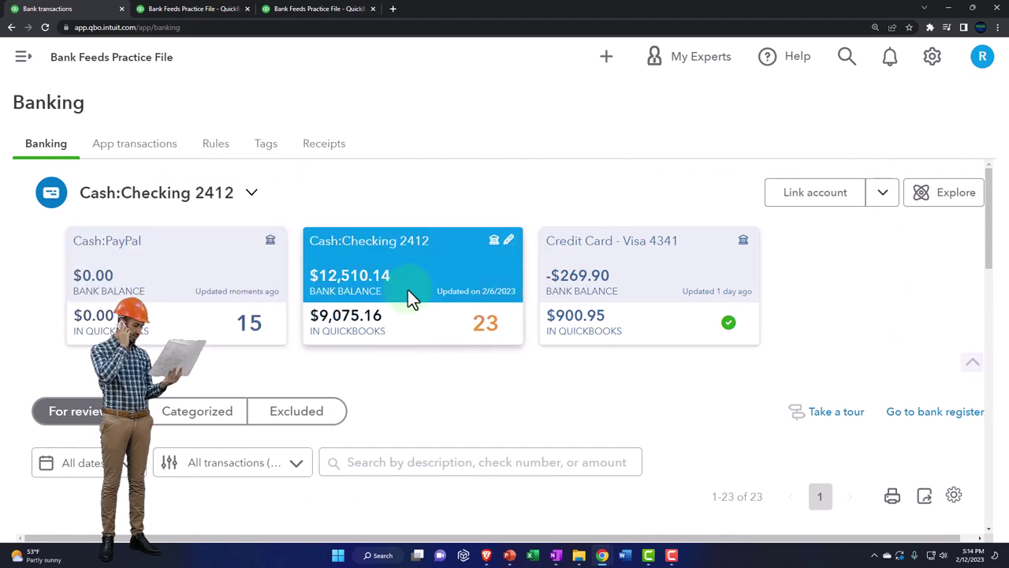
scroll(408, 289, "down", 4)
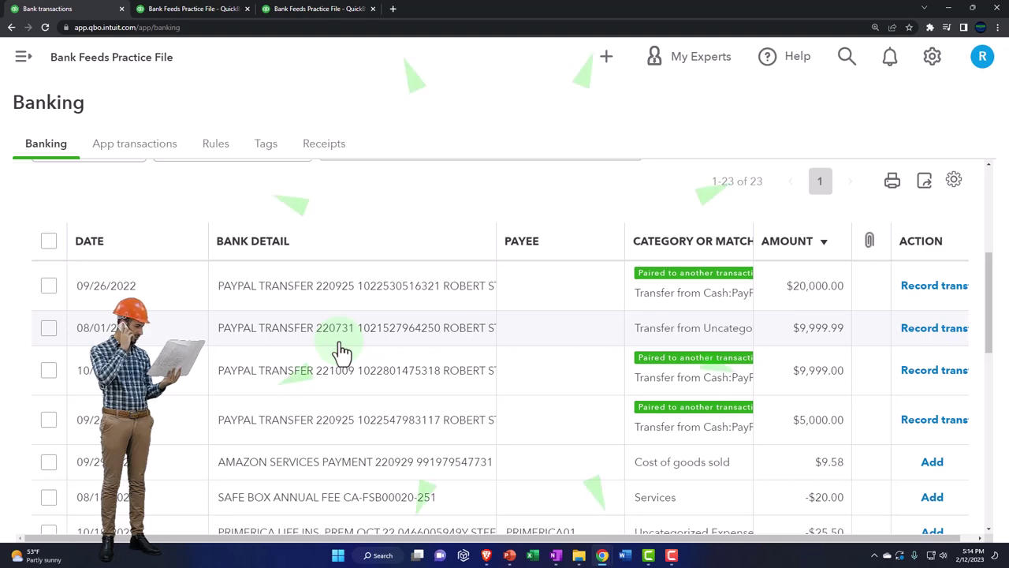
scroll(342, 352, "up", 4)
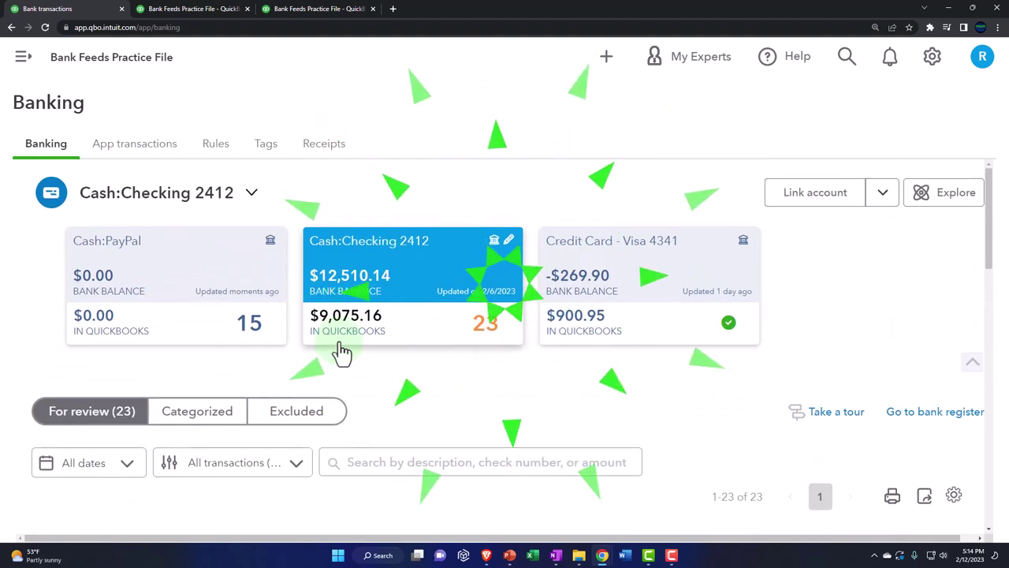
Reopen the Cash:PayPal feed and review its 15 transactions, D withdrawals paired to Cash:Checking.
left_click(189, 297)
scroll(189, 297, "down", 5)
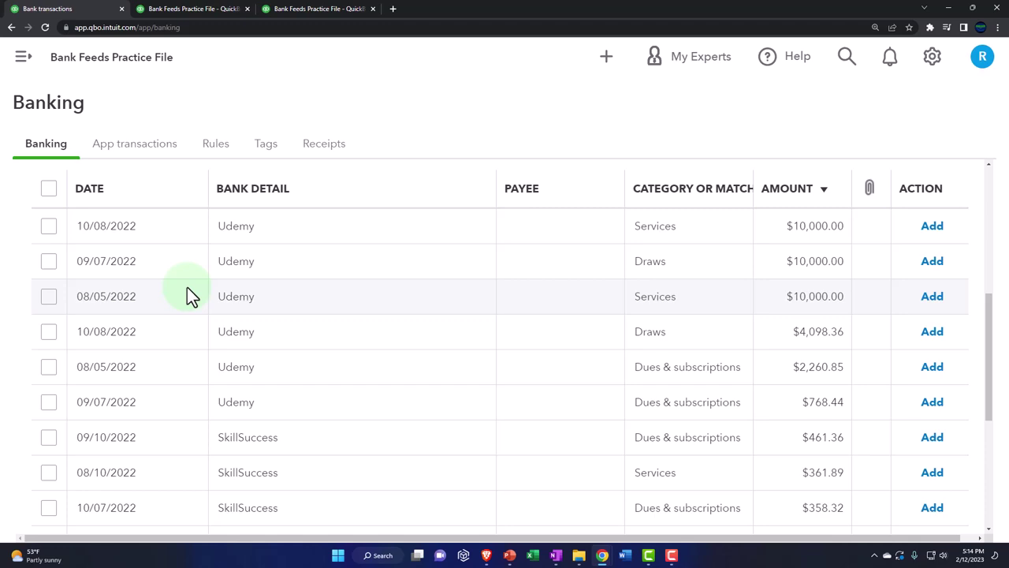
scroll(186, 273, "down", 1)
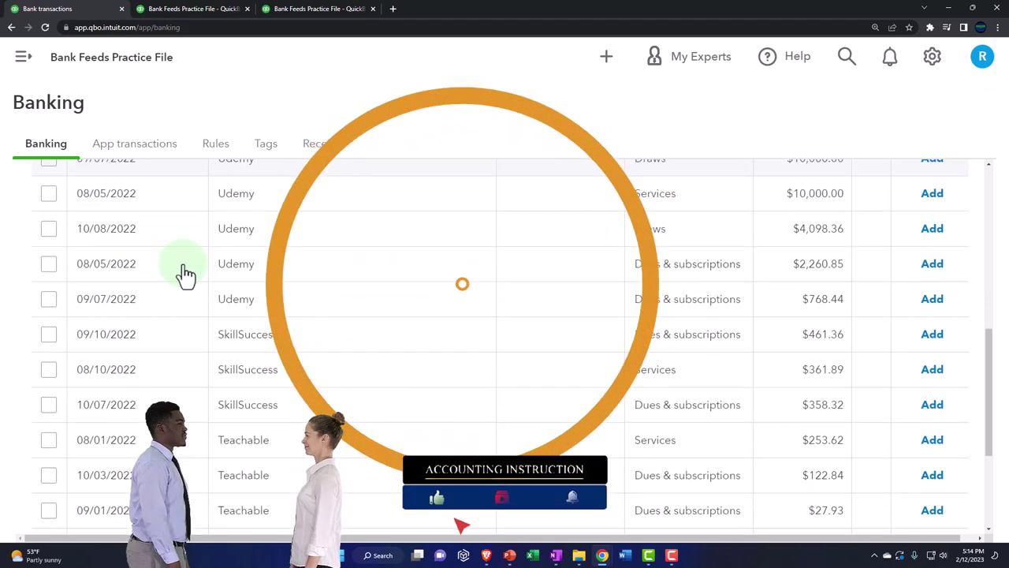
scroll(186, 274, "down", 1)
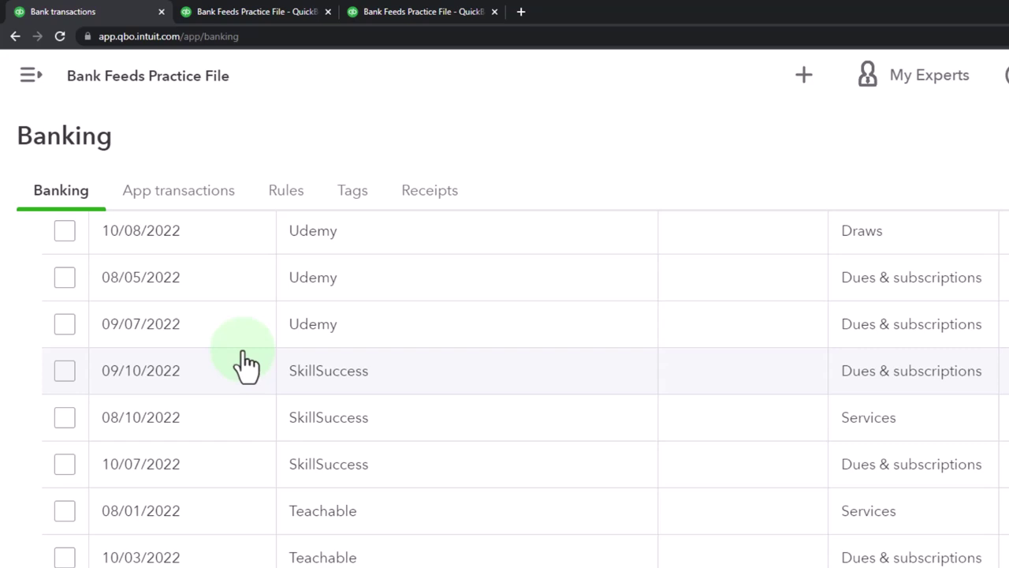
scroll(246, 364, "down", 3)
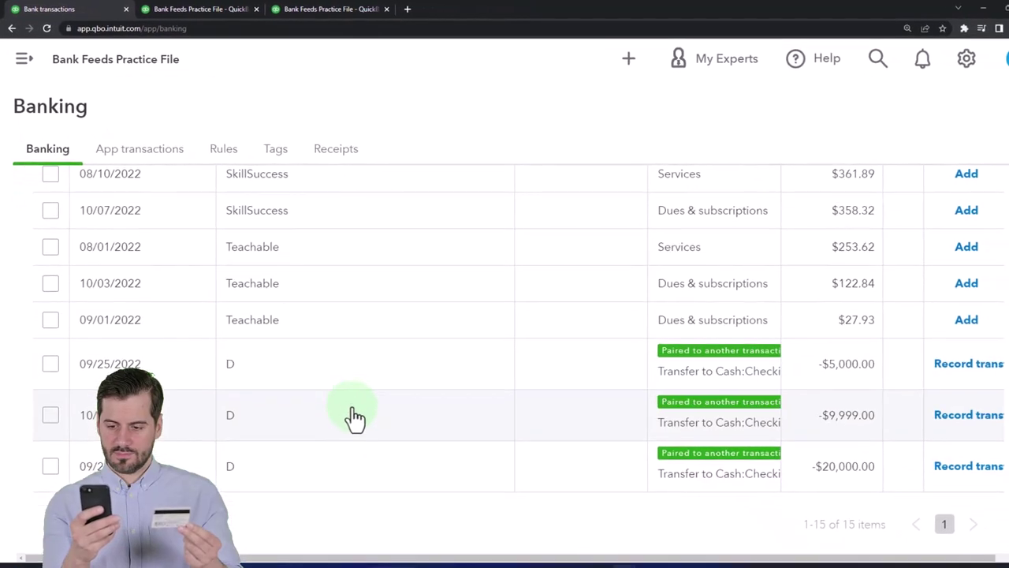
left_click(356, 418)
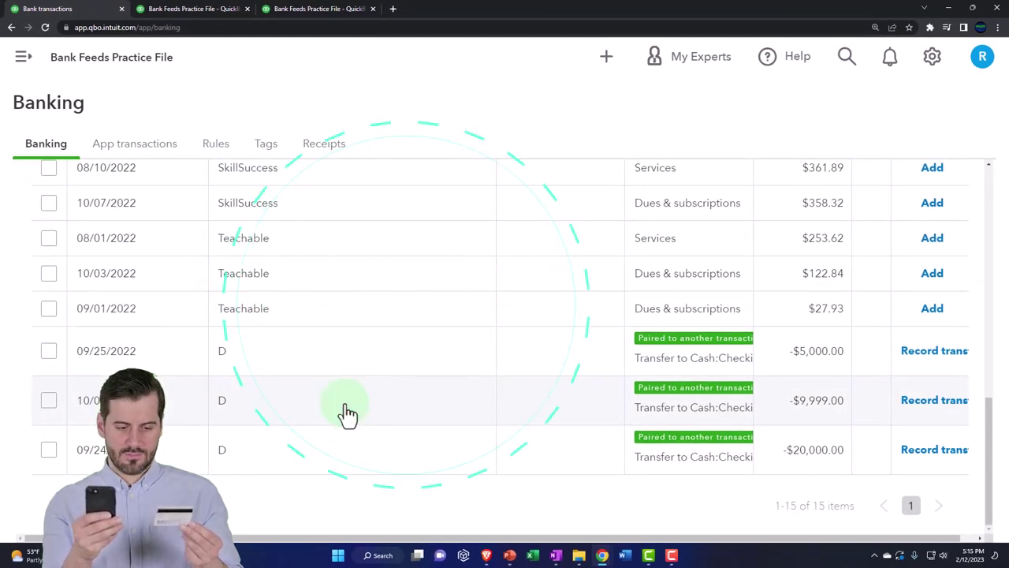
scroll(347, 413, "up", 8)
scroll(348, 414, "up", 3)
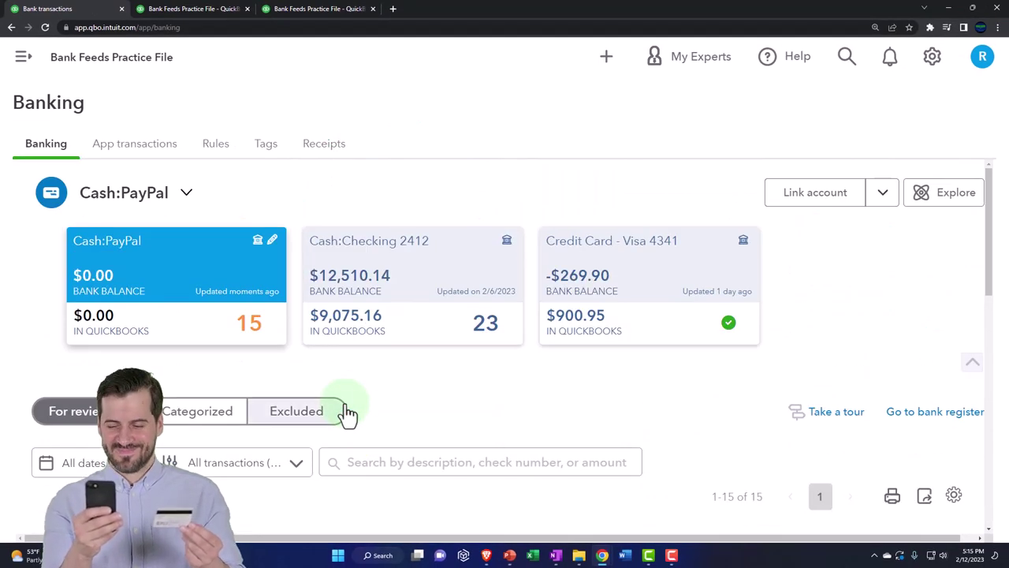